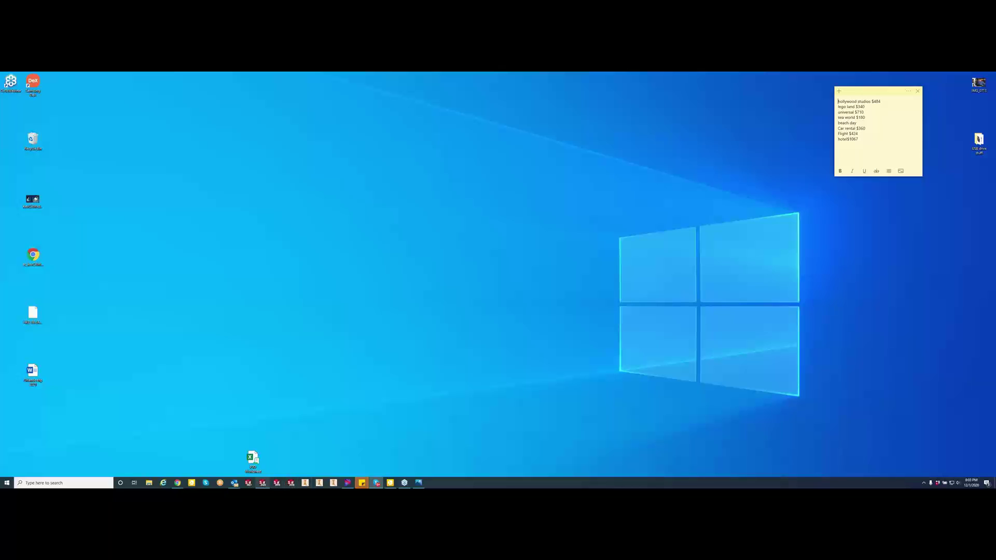
- Switch to SOLIDWORKS, display the SolidCAM 3D operations, and dismiss the iMachining operation without saving it
left_click(262, 482)
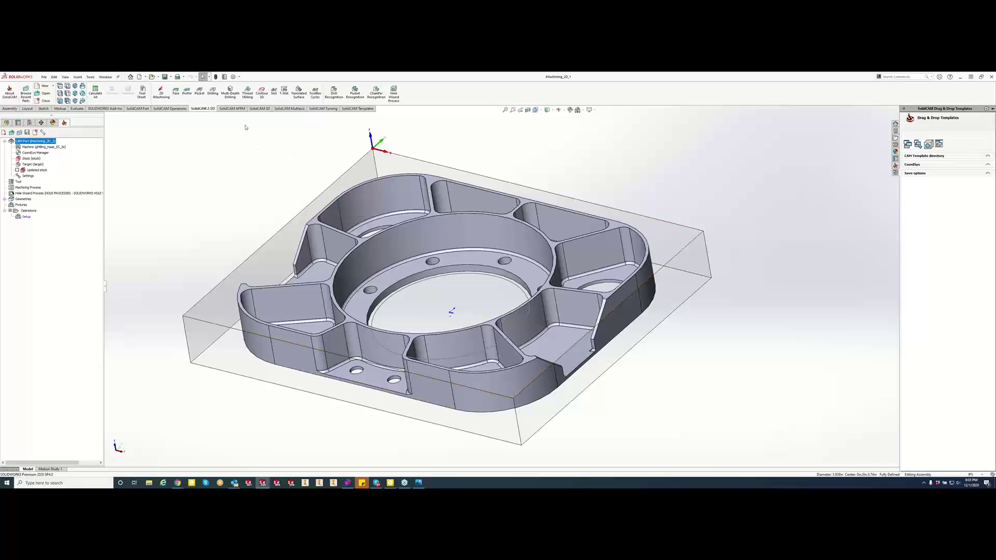
left_click(259, 108)
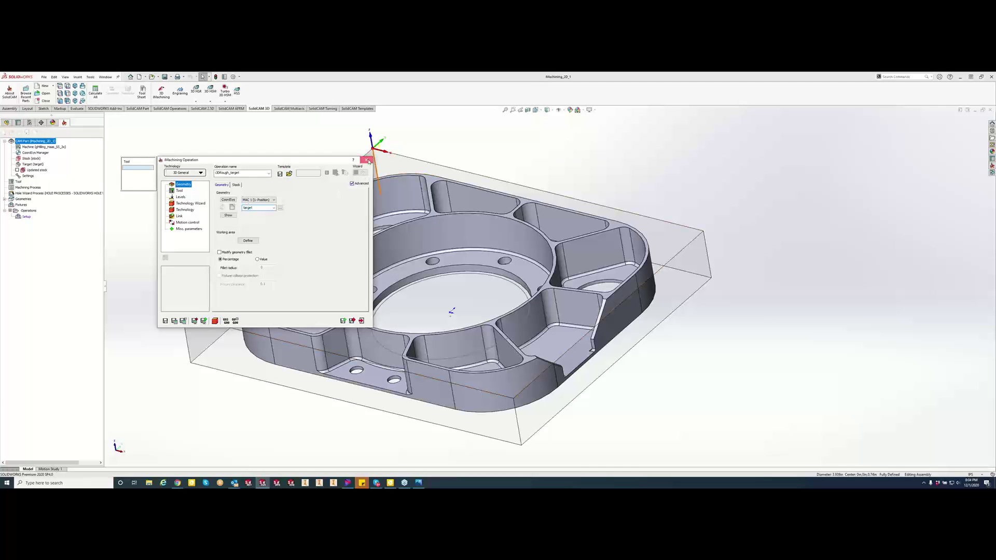
left_click(367, 160)
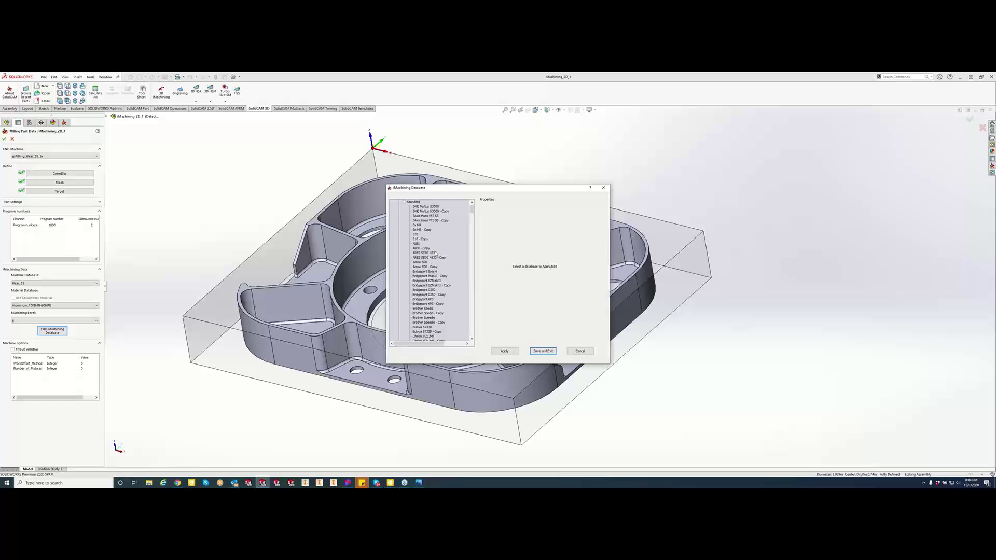
- Add a new machine to the iMachining database's standard machines and browse down to the grouped materials
right_click(420, 255)
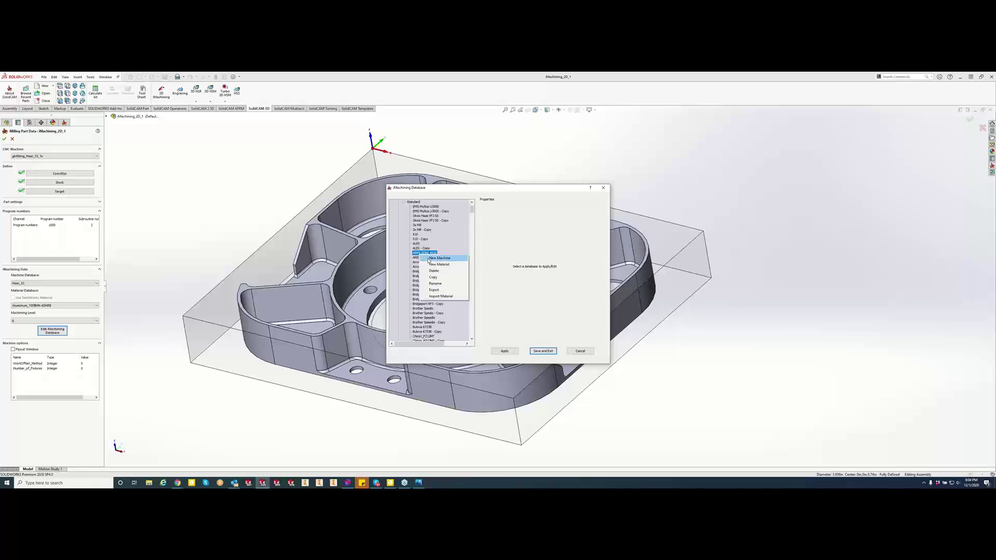
left_click(426, 260)
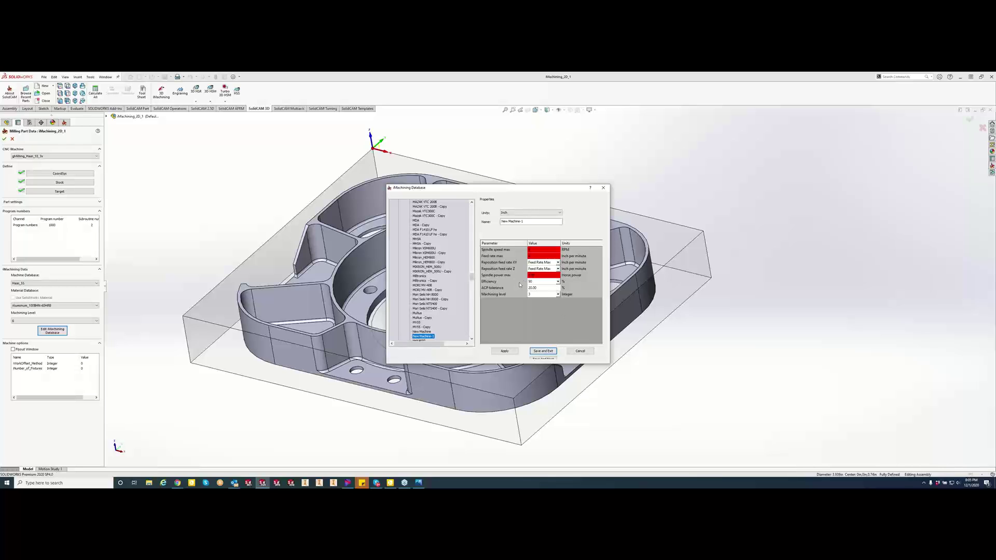
left_click_drag(472, 280, 467, 307)
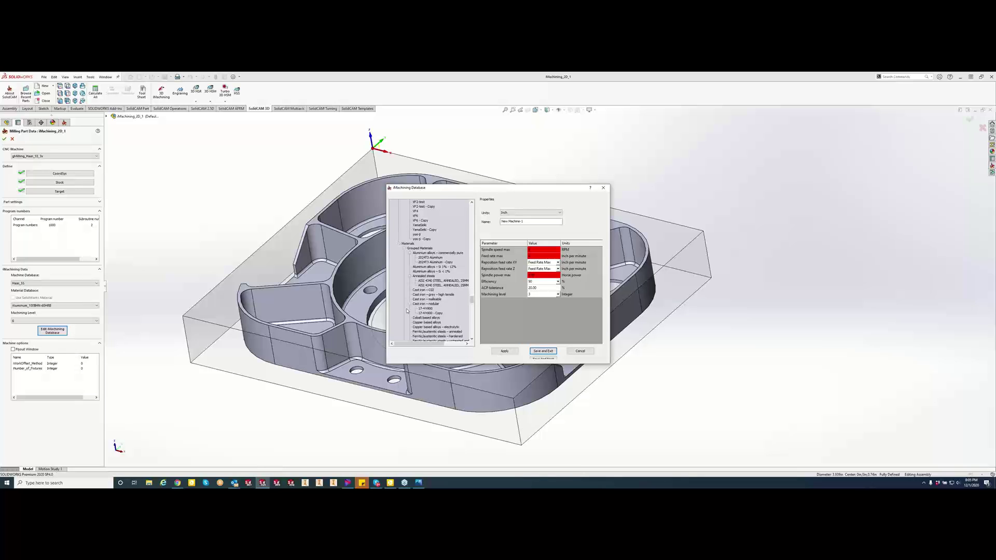
scroll(425, 303, "down", 3)
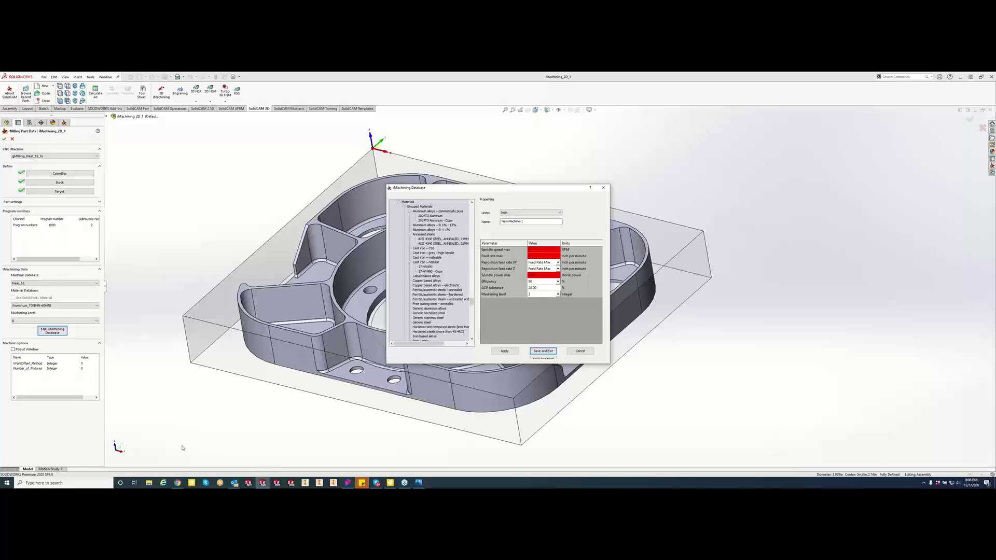
- Switch to Chrome and open matweb.com in a new tab
left_click(177, 482)
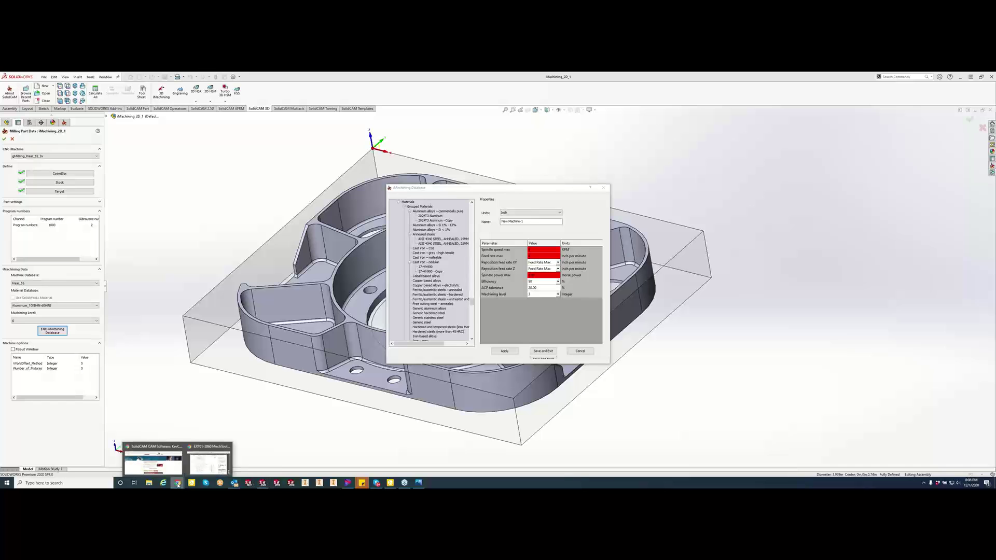
left_click(154, 463)
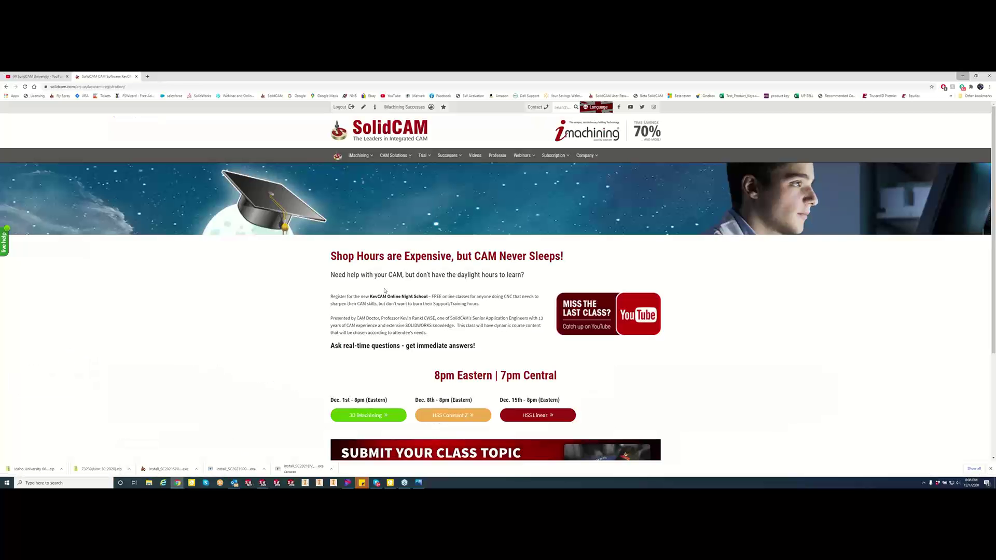
left_click(147, 78)
left_click(147, 86)
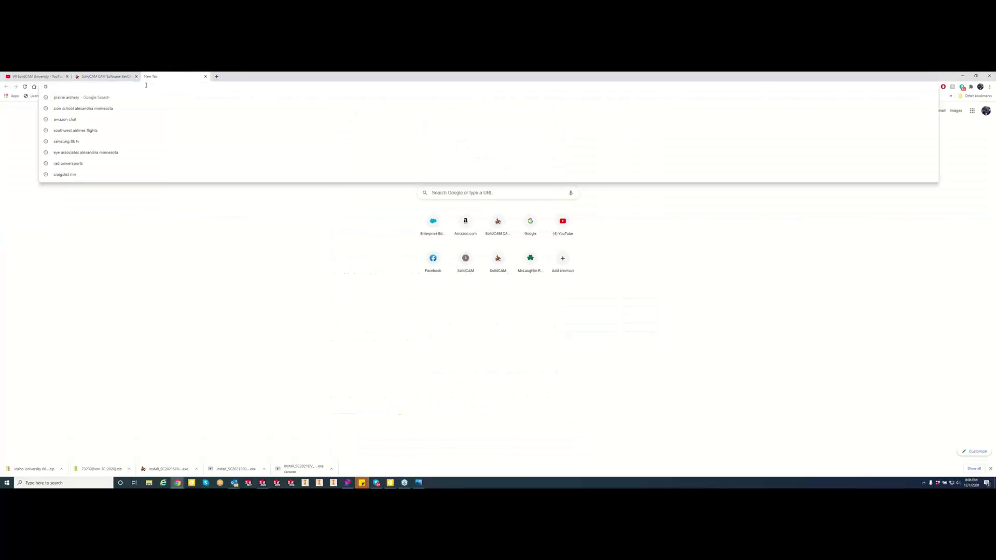
type("mat")
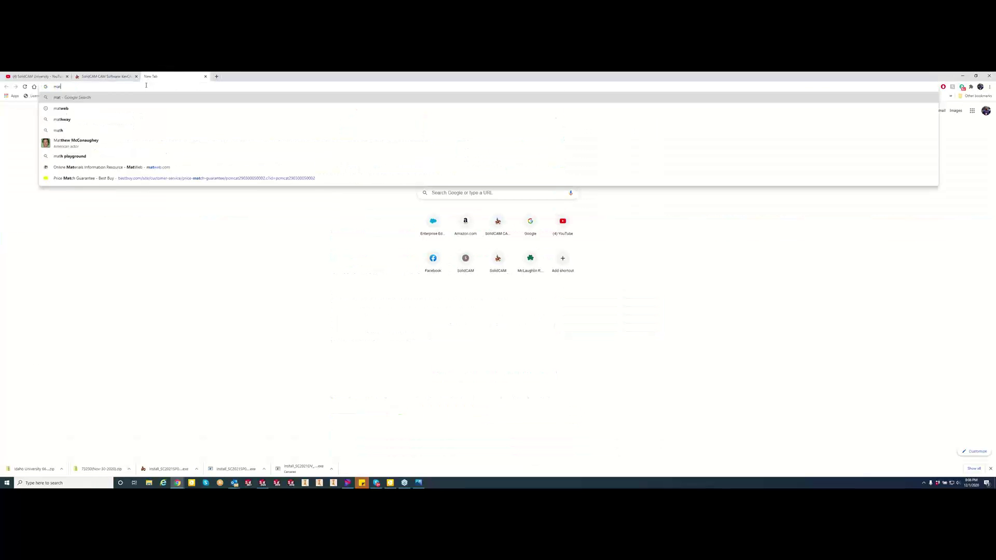
type("web.com")
key("Return")
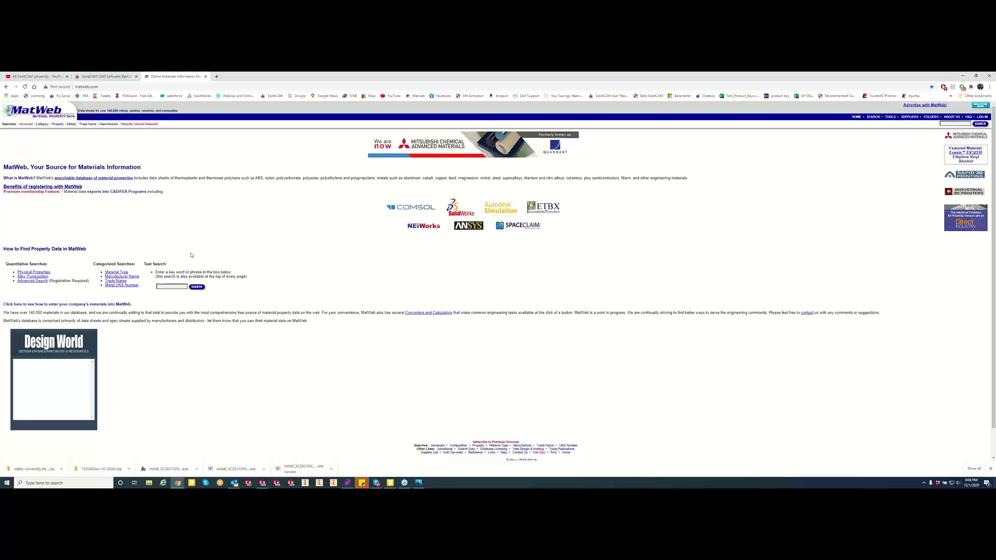
- Search MatWeb for 6061, open the Aluminum 6061-T6; 6061-T651 data sheet, and examine its ultimate tensile strength in English units
left_click(169, 286)
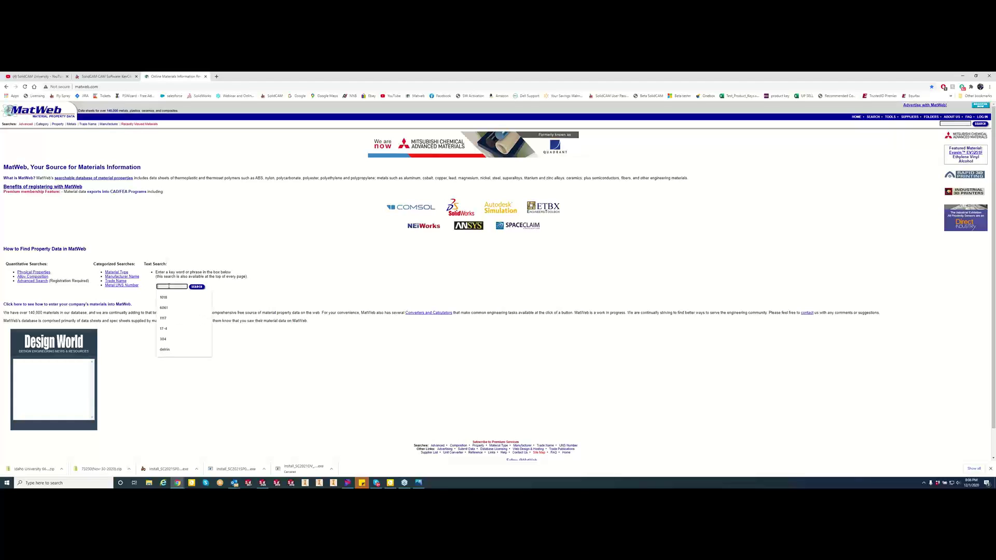
left_click(163, 307)
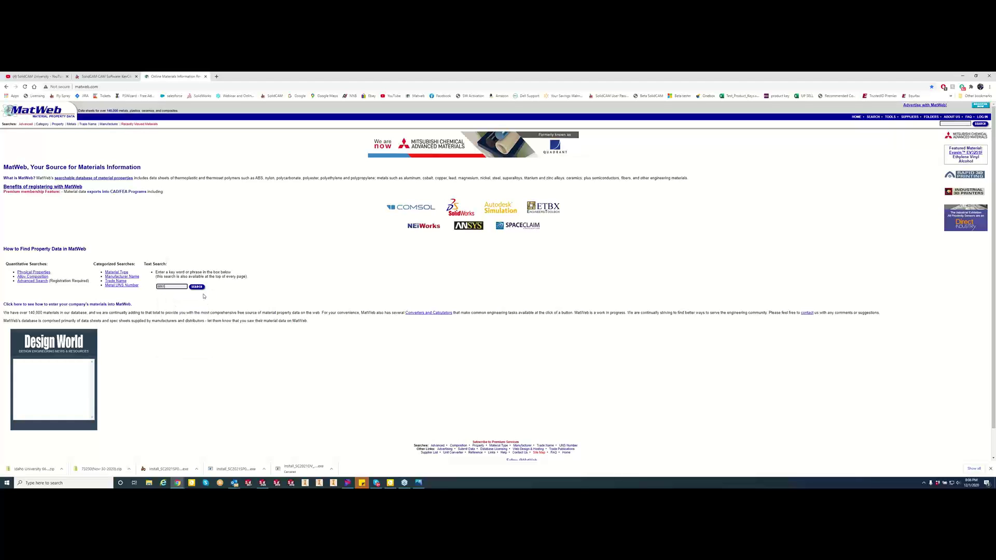
left_click(197, 287)
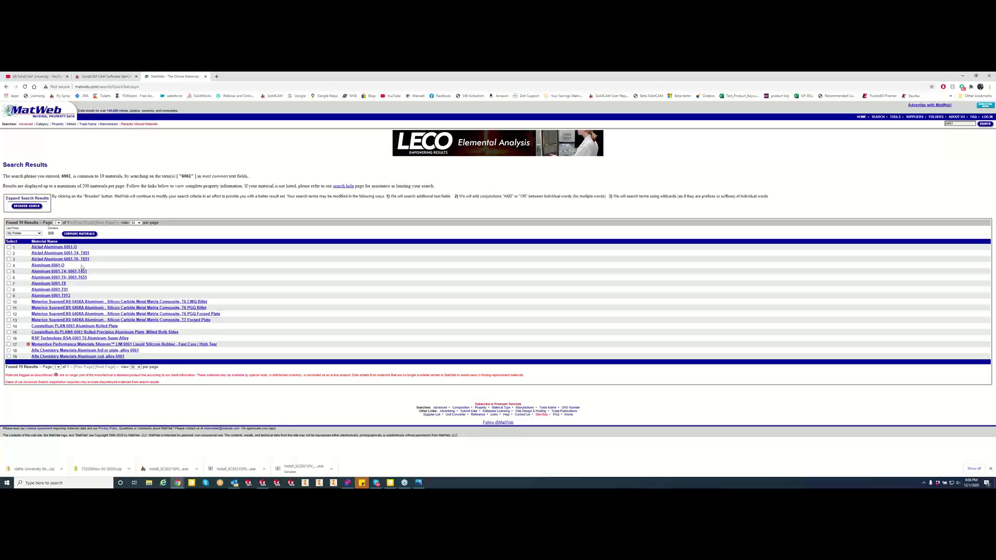
left_click(55, 278)
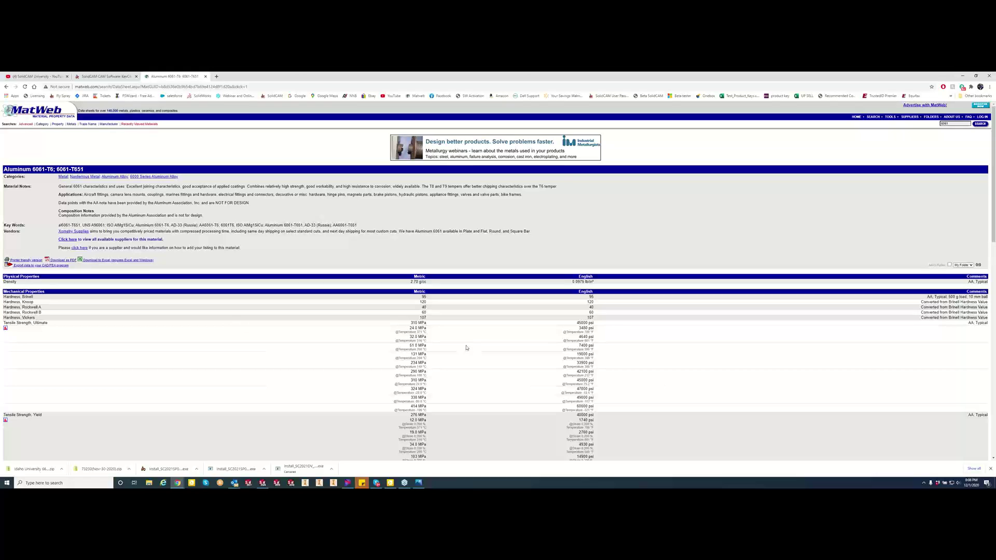
left_click_drag(602, 323, 574, 323)
- Return to the MatWeb home page, search for red oak, and open the European Red Oak Wood data sheet
left_click(6, 87)
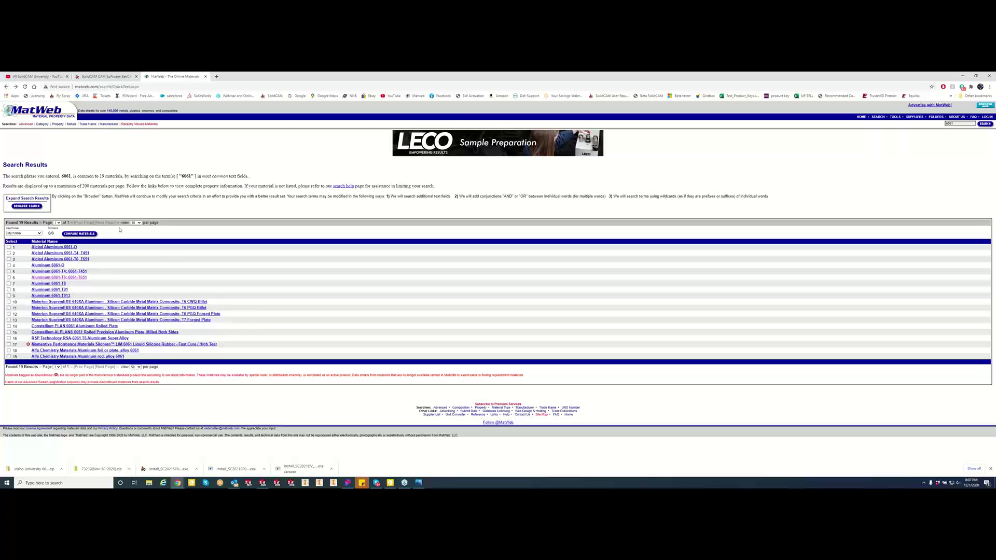
left_click(6, 87)
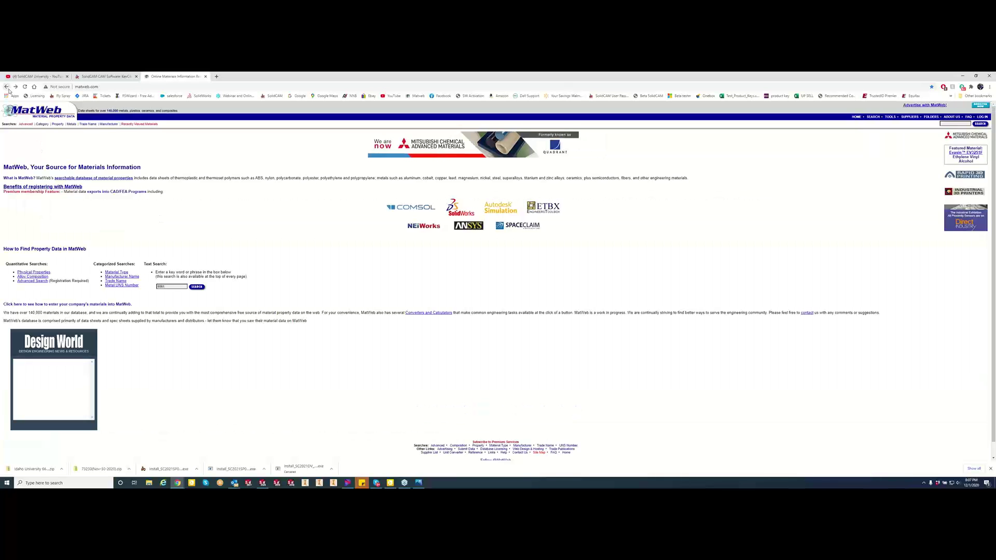
left_click(160, 288)
key("BackSpace")
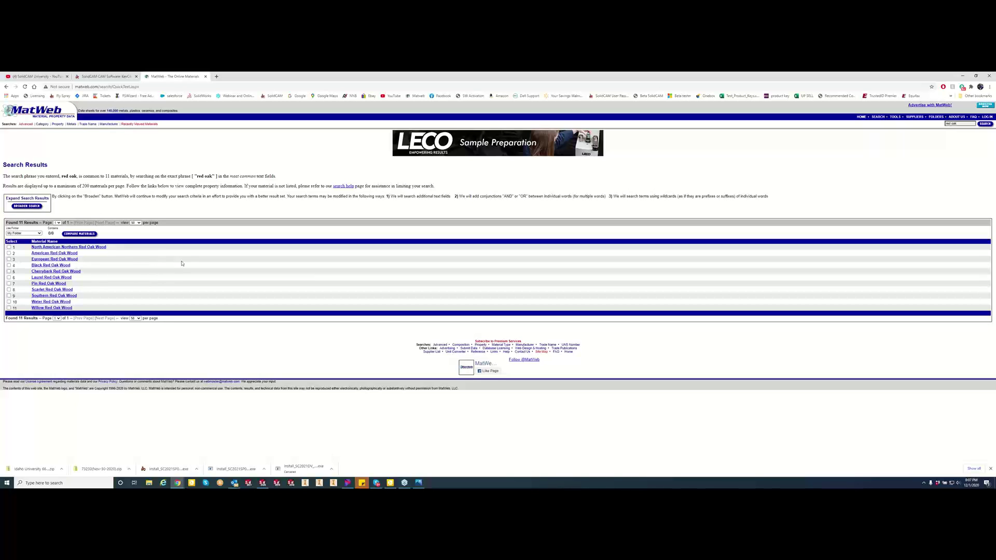
left_click(73, 261)
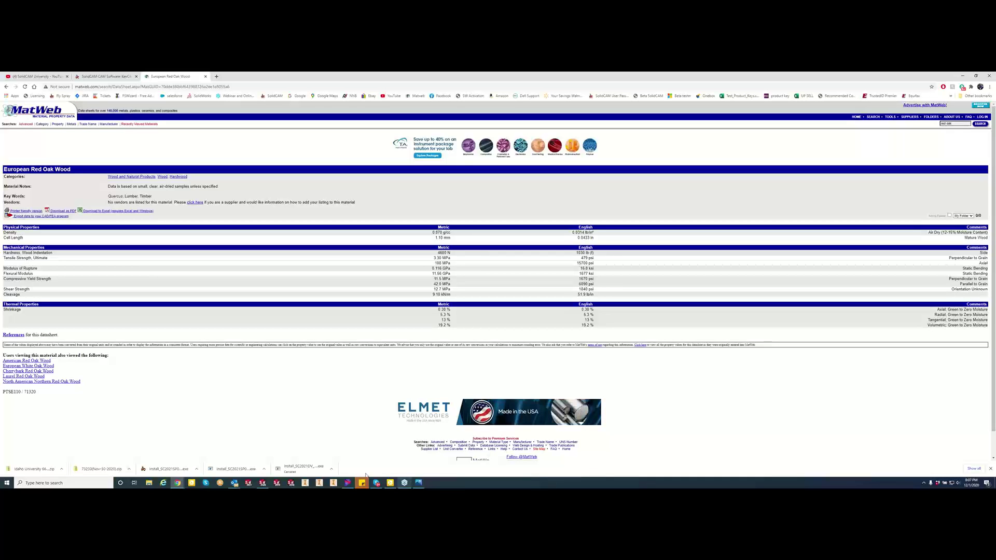
left_click(263, 483)
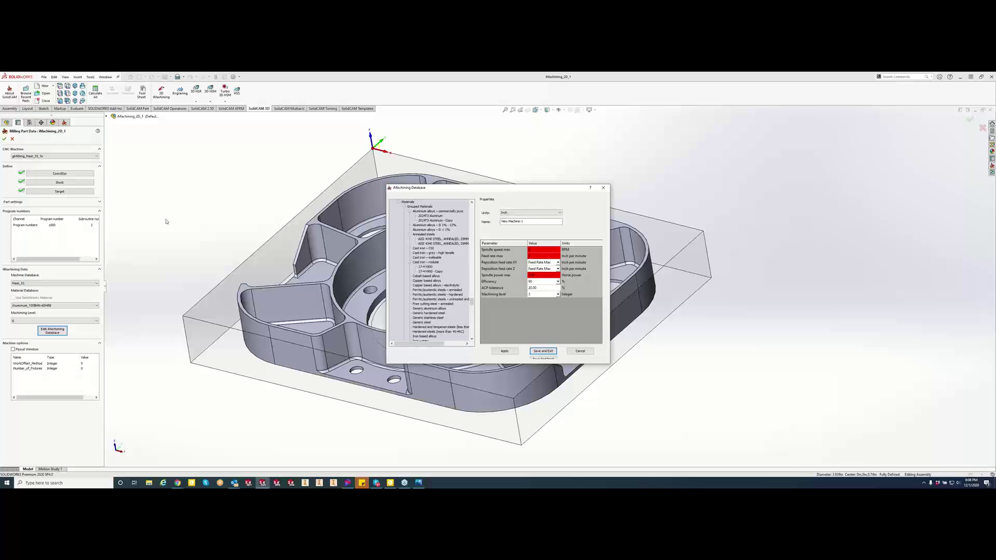
left_click(177, 483)
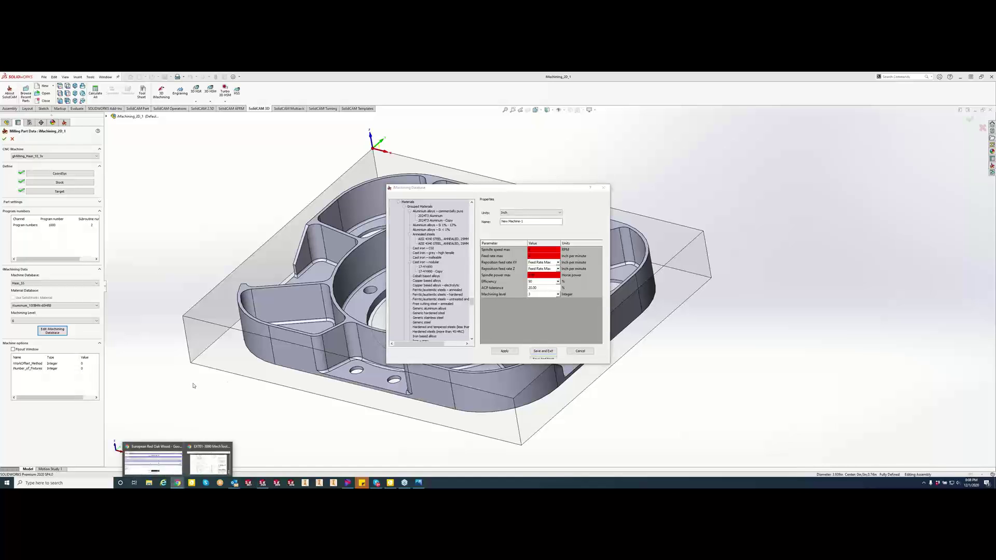
left_click(153, 460)
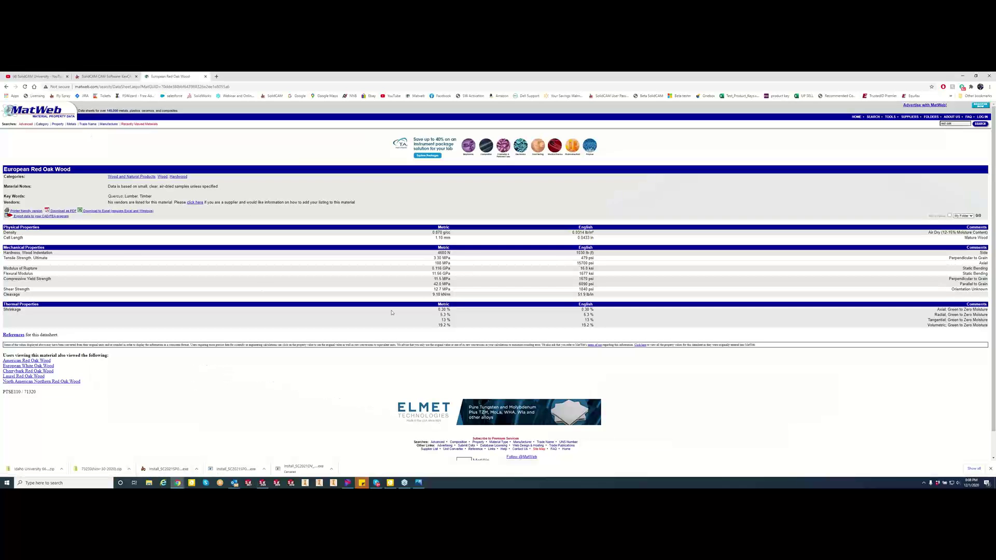
left_click(7, 87)
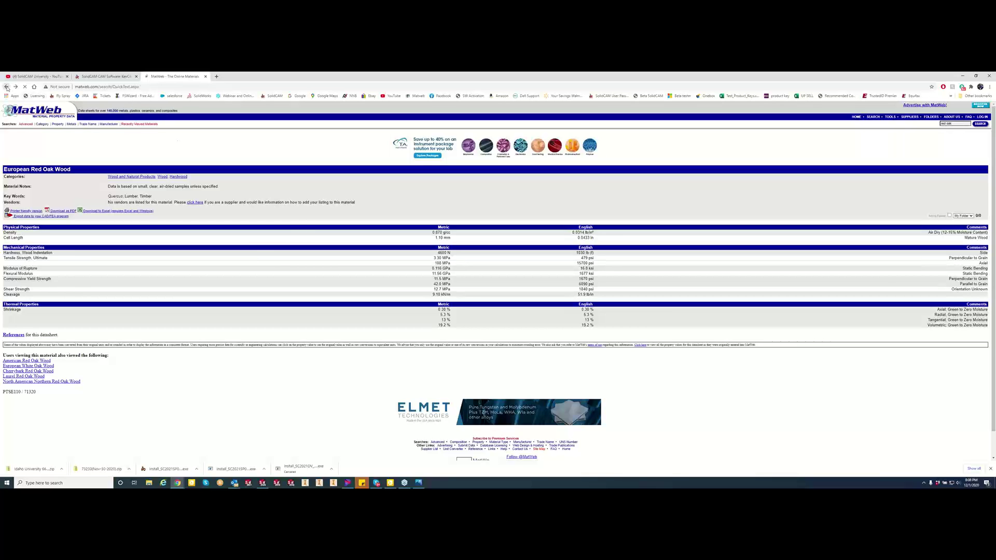
left_click(7, 87)
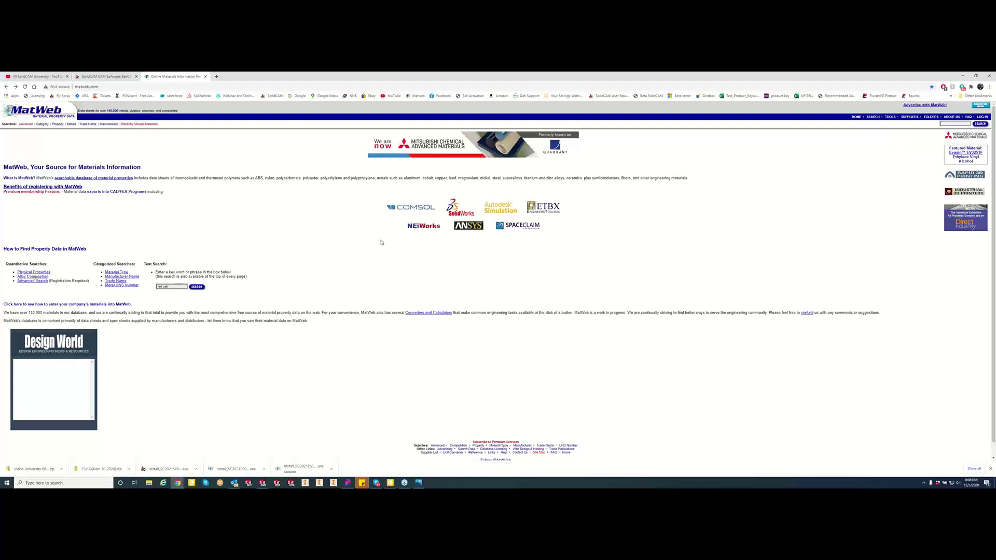
- Return to SOLIDWORKS, leave the iMachining database without saving, and accept the milling part data
left_click(962, 76)
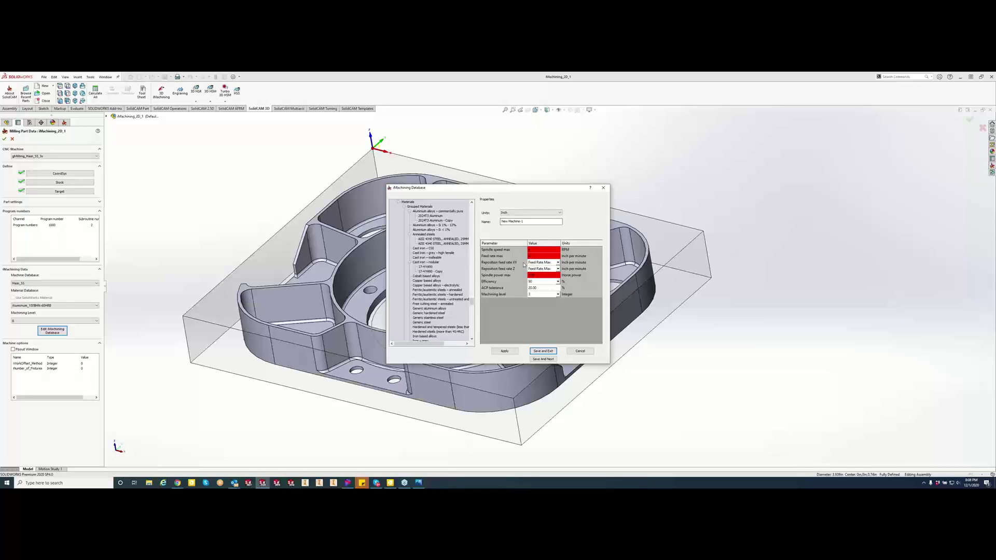
left_click(580, 351)
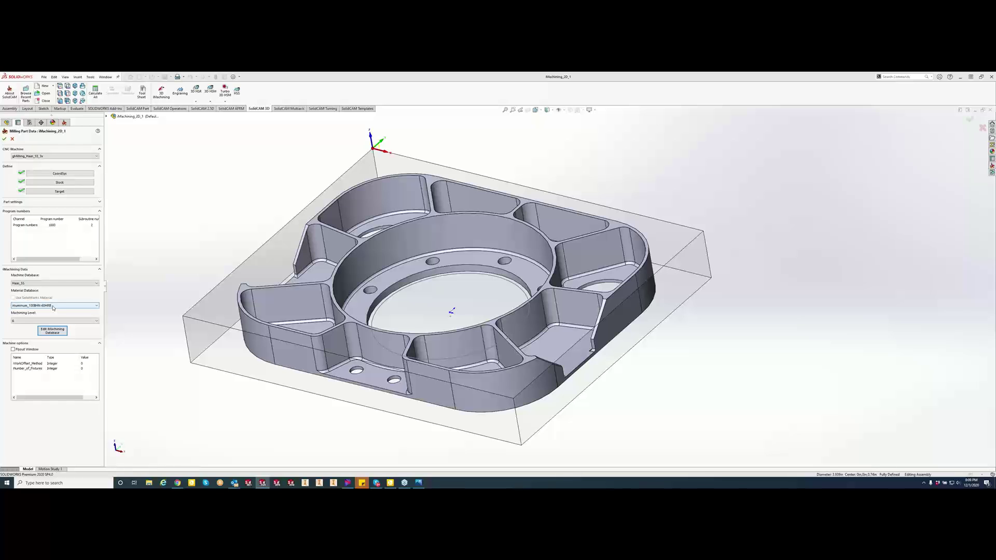
left_click(4, 138)
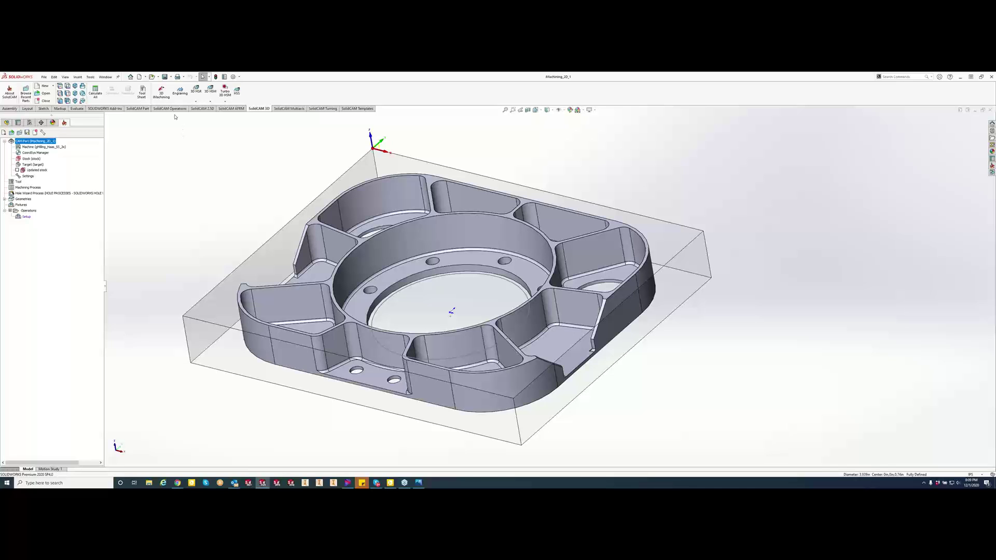
- Start a new 3D iMachining operation and set its technology to 3D General
left_click(163, 96)
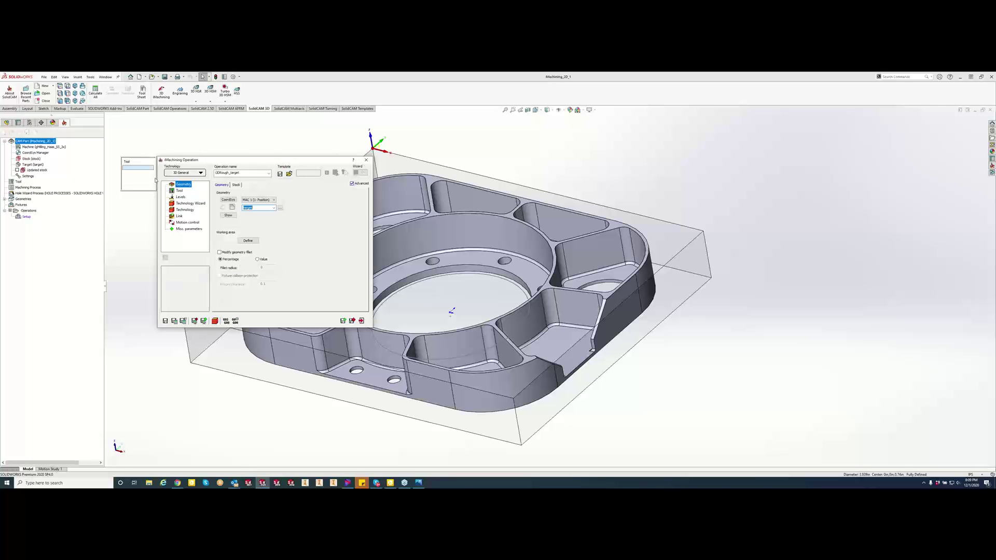
left_click(201, 173)
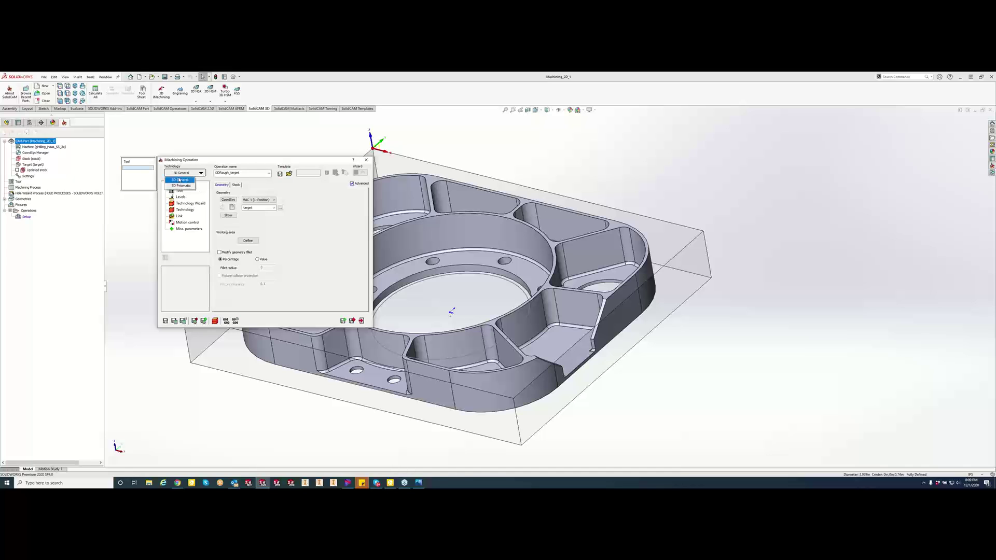
left_click(189, 180)
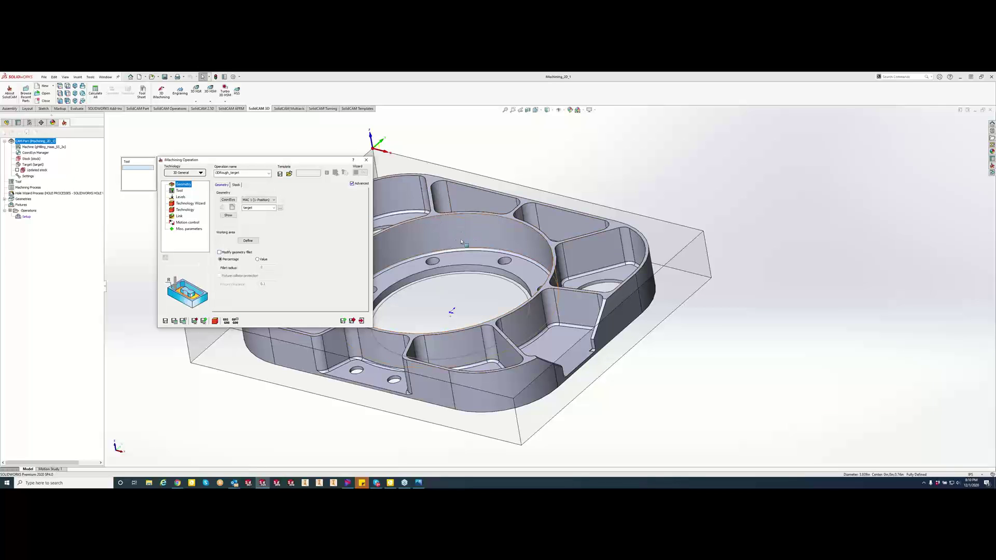
- Define a new 3D geometry named model for the operation by selecting the part's solid body
left_click(233, 209)
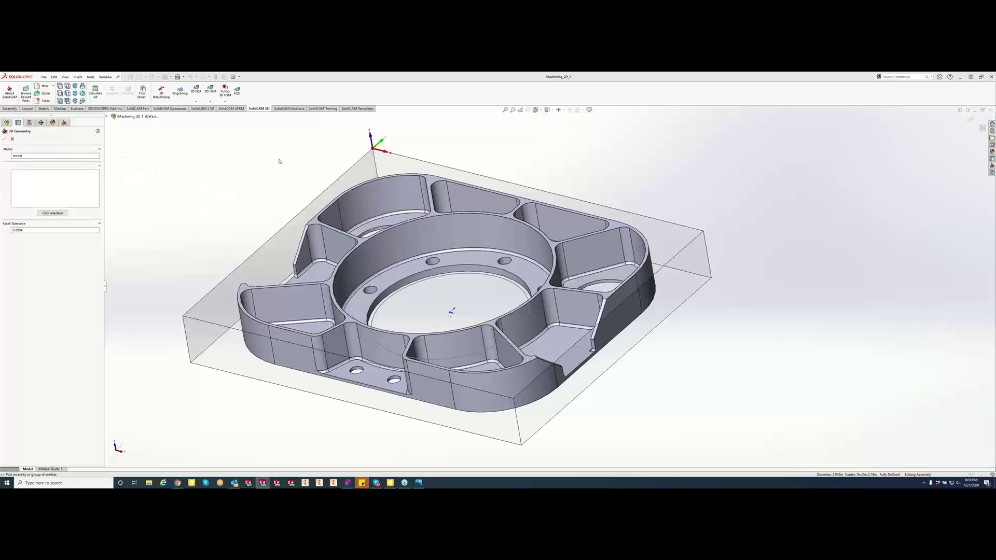
left_click(381, 197)
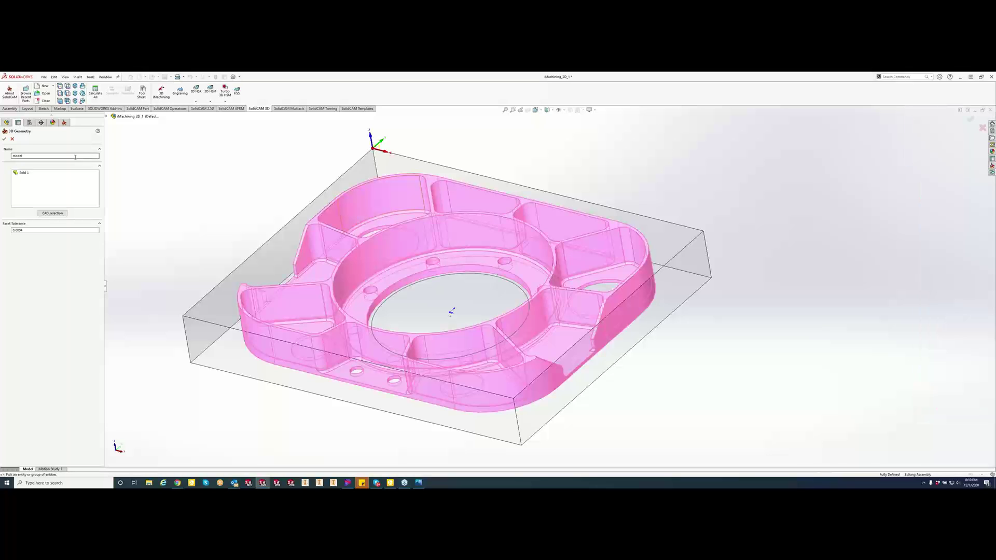
left_click(4, 139)
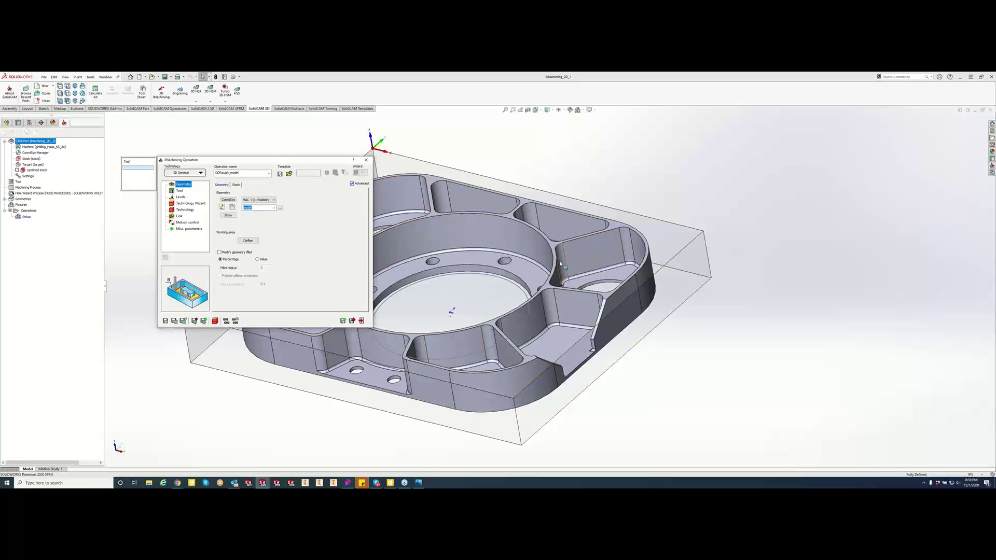
- Open the working area definition, examine the tool-on-working-area options, and leave without defining a working area
left_click(248, 241)
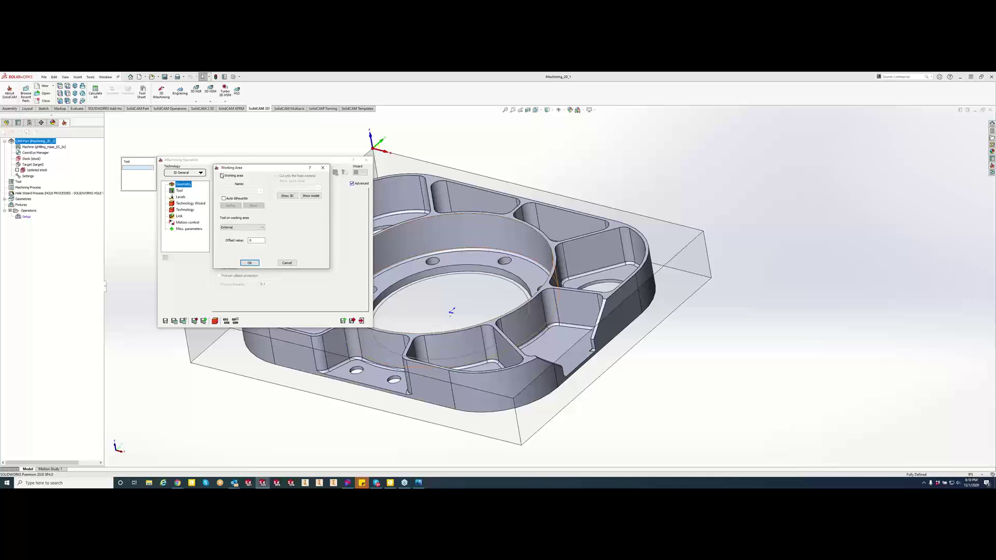
left_click(231, 228)
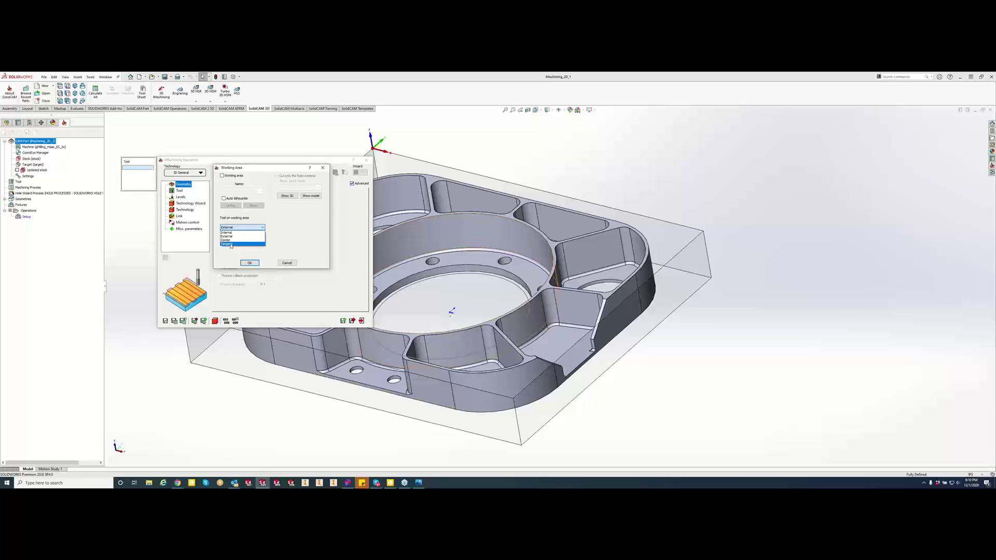
left_click(303, 229)
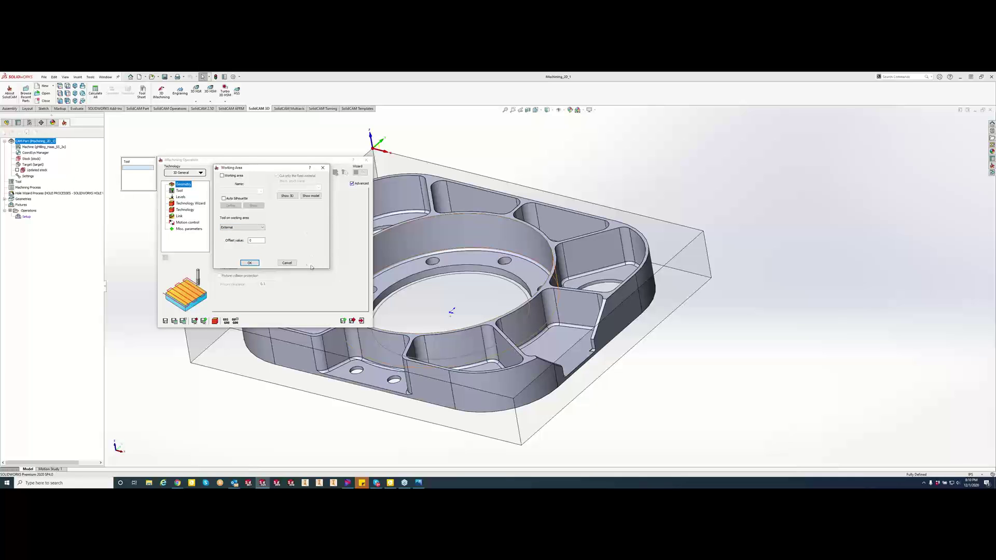
left_click(288, 264)
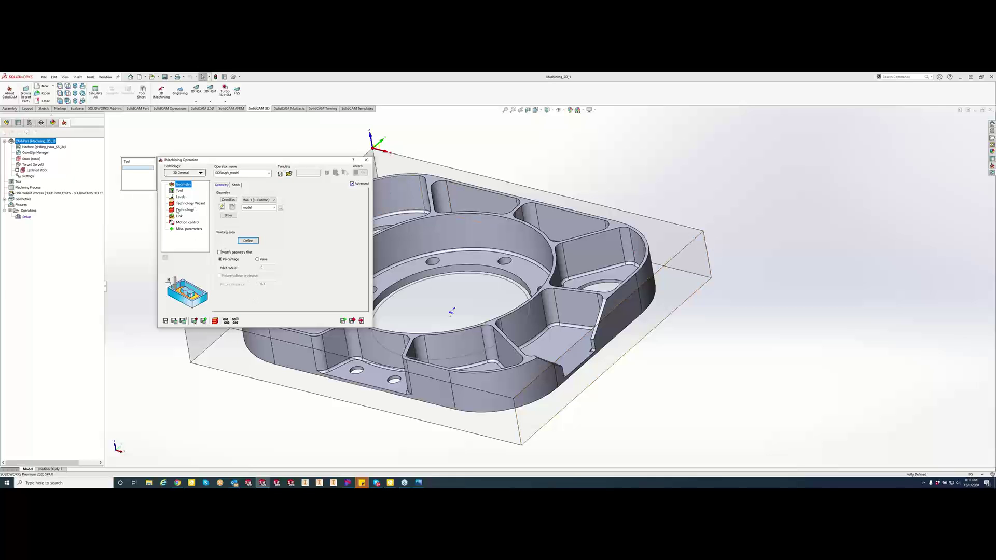
- Assign the 0.5 inch end mill, tool number 1, from the part's tool table to the operation
left_click(179, 191)
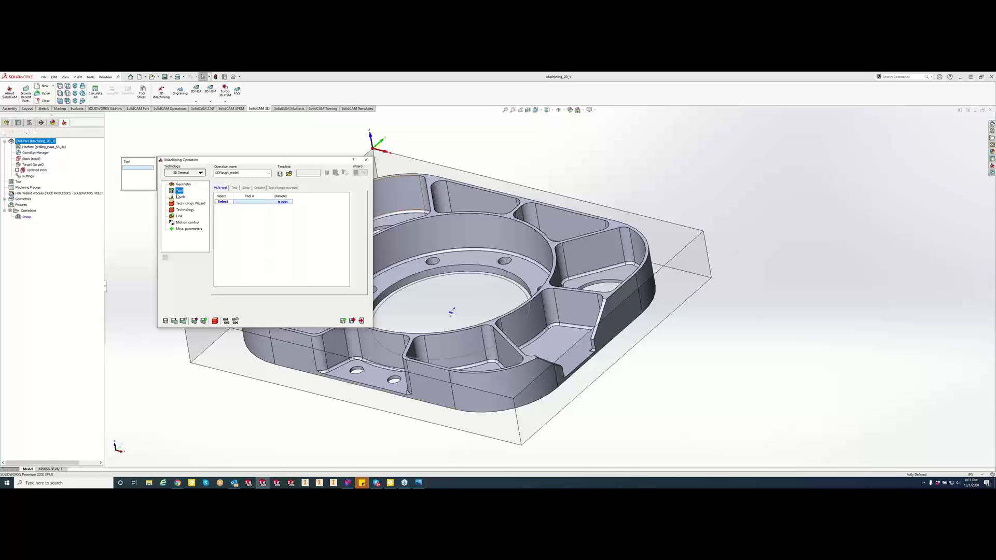
left_click(221, 203)
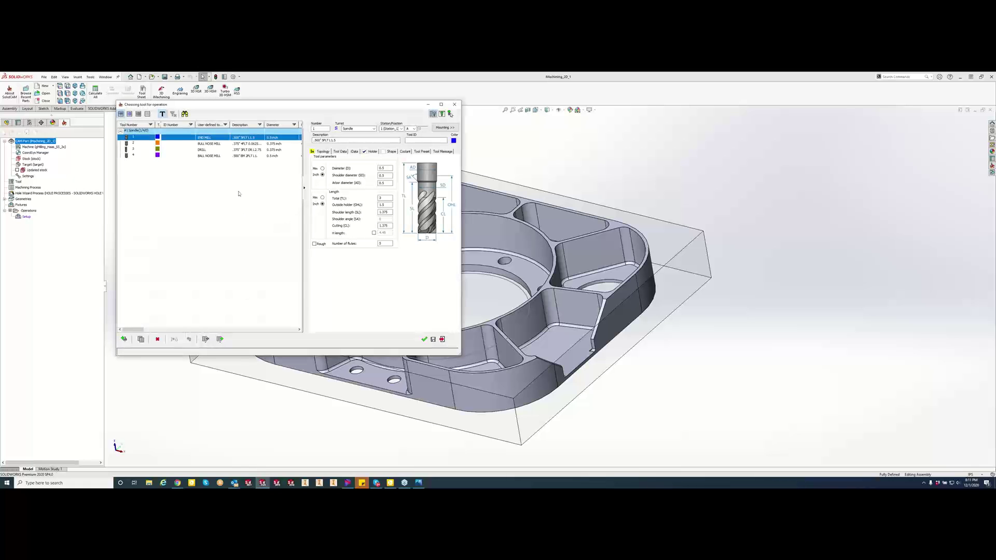
left_click(424, 339)
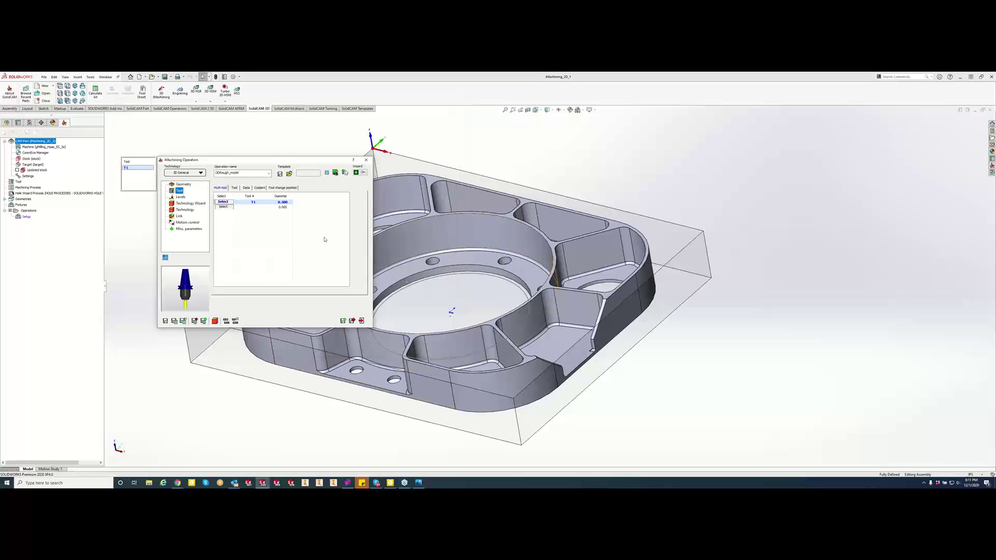
- Review the operation's milling levels, the technology wizard's cutting conditions, and the selected tool's feed and spin data
left_click(180, 197)
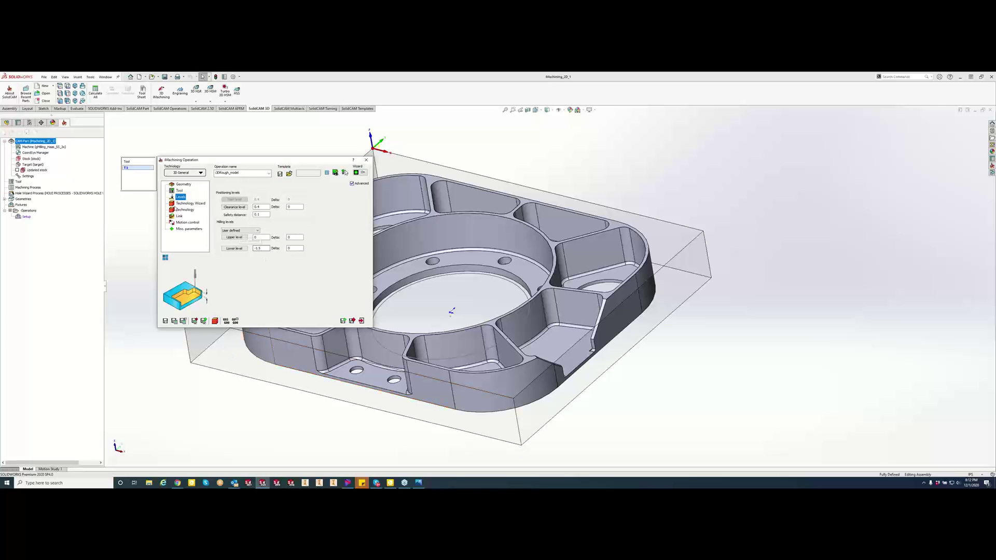
left_click(184, 203)
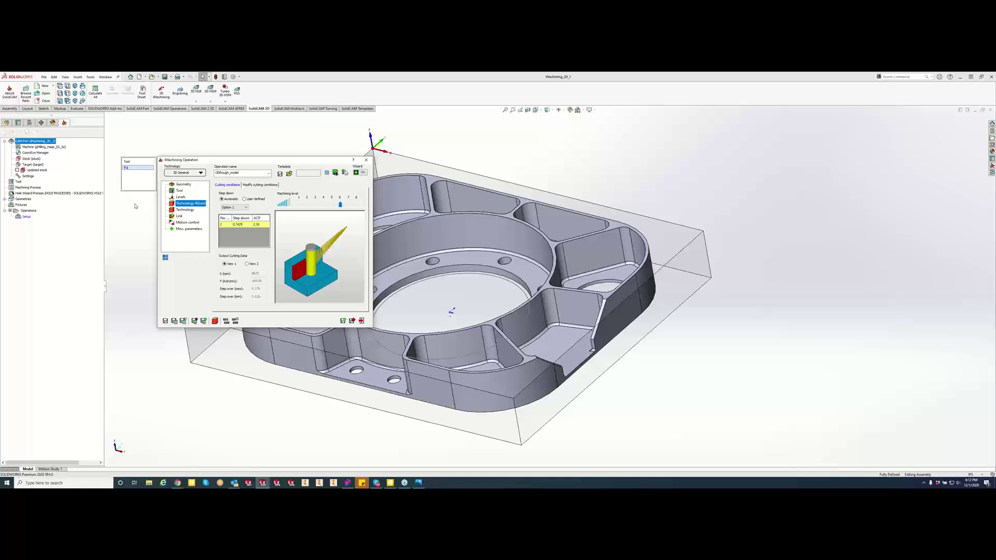
left_click(176, 191)
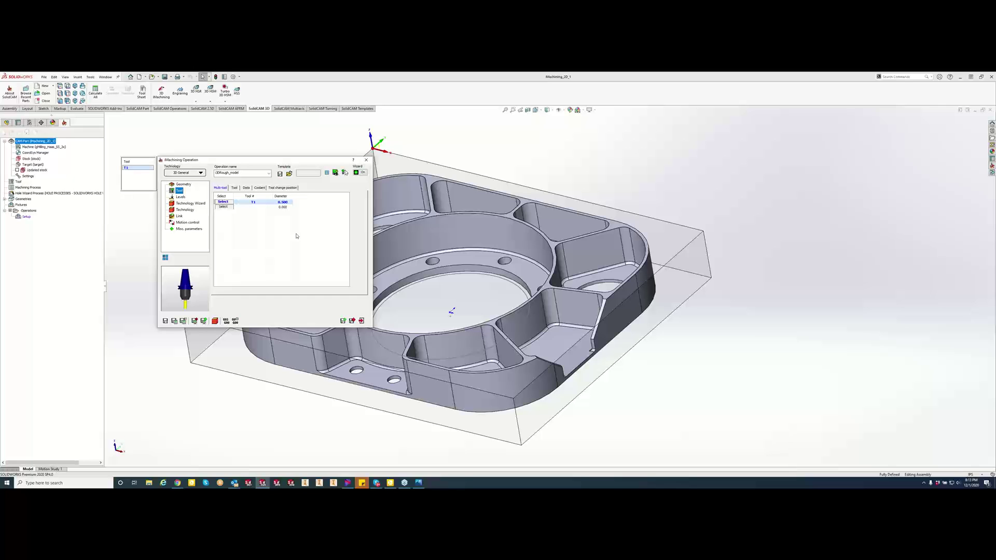
left_click(248, 188)
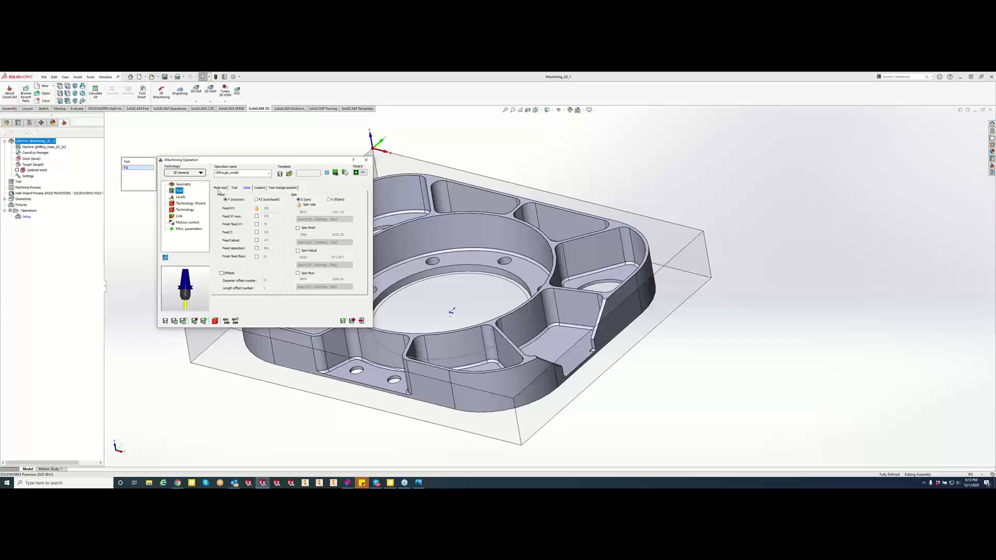
- Check the end mill's parameters and number of flutes in the tool table, and return to the wizard's cutting conditions
left_click(234, 188)
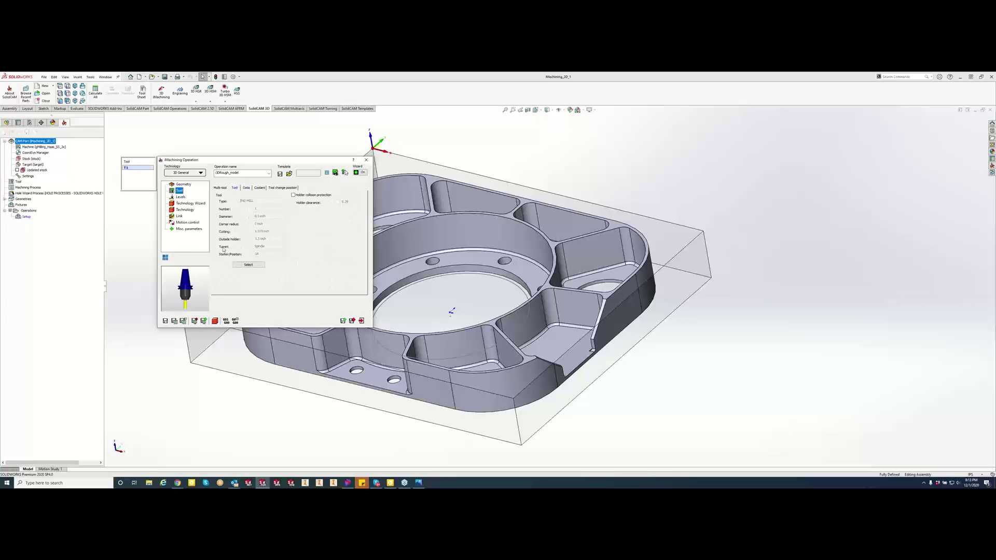
left_click(256, 264)
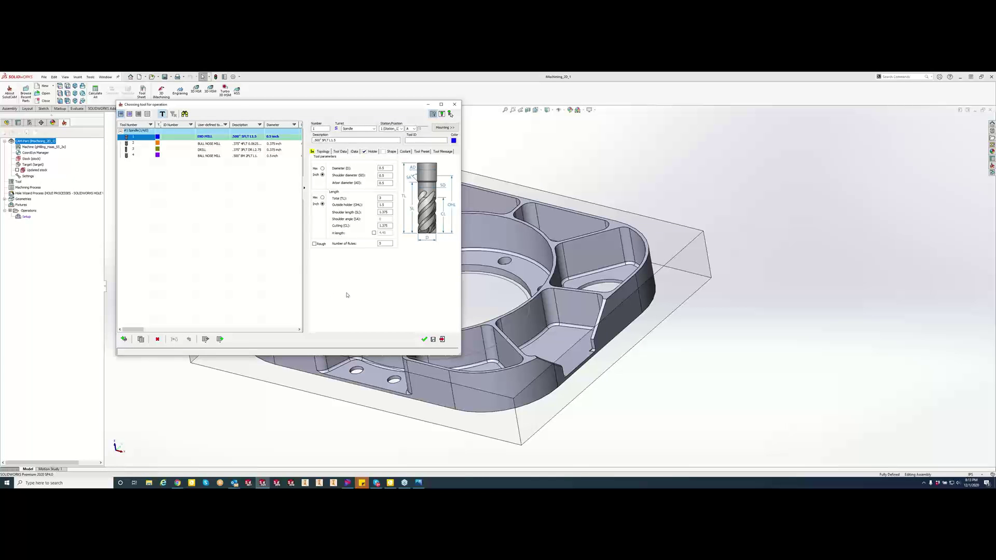
left_click(386, 244)
left_click(423, 339)
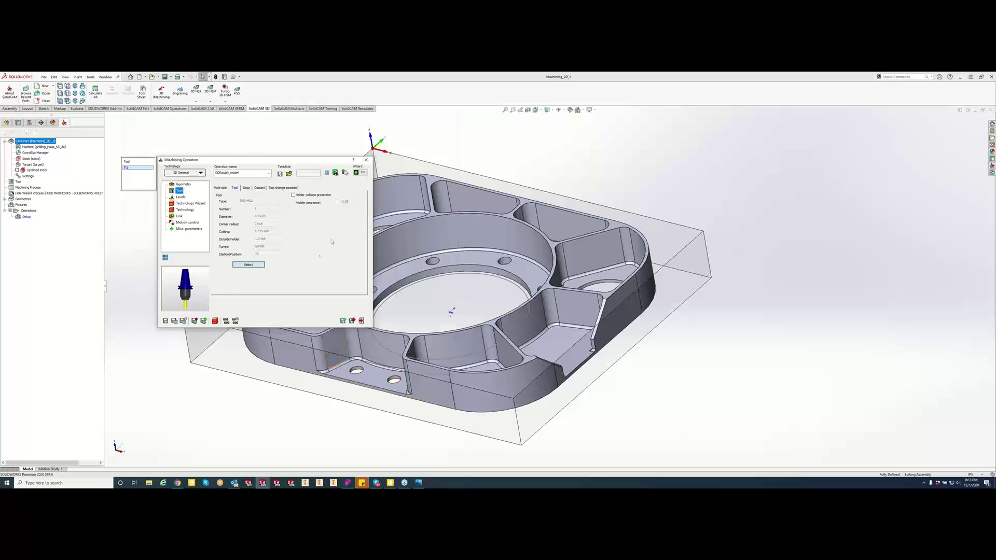
left_click(201, 203)
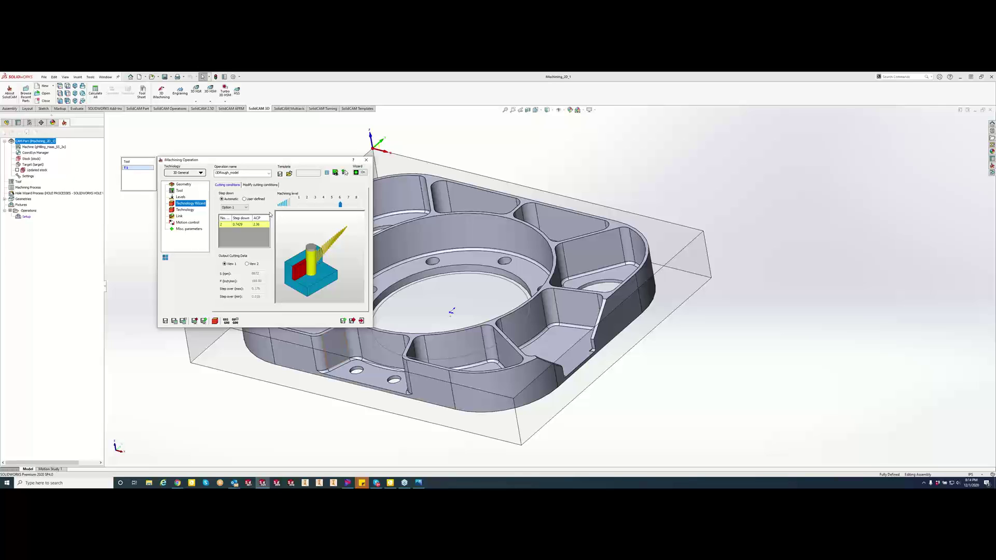
- Set the end mill's helix angle to 50 in its iMachining data and accept the tool
left_click(179, 190)
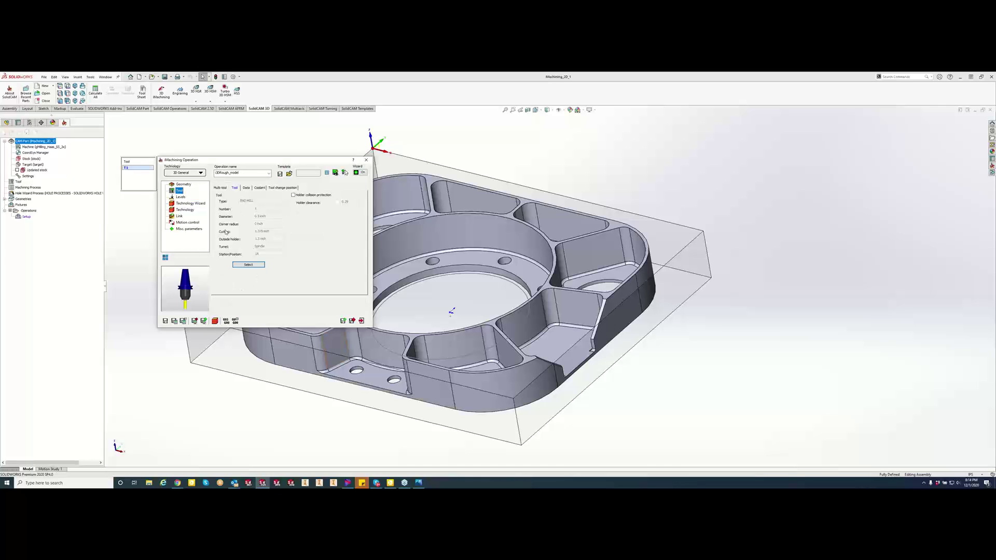
left_click(245, 265)
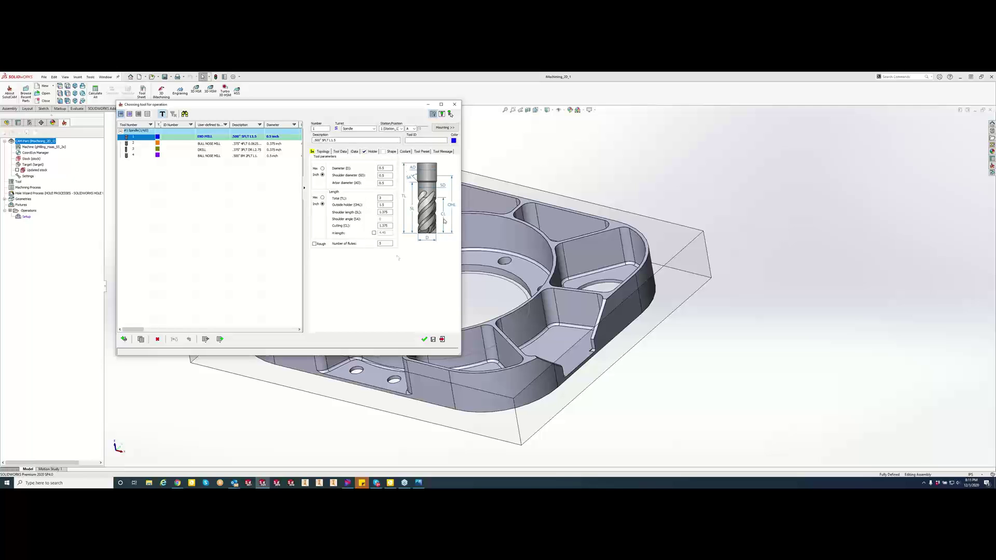
left_click(354, 152)
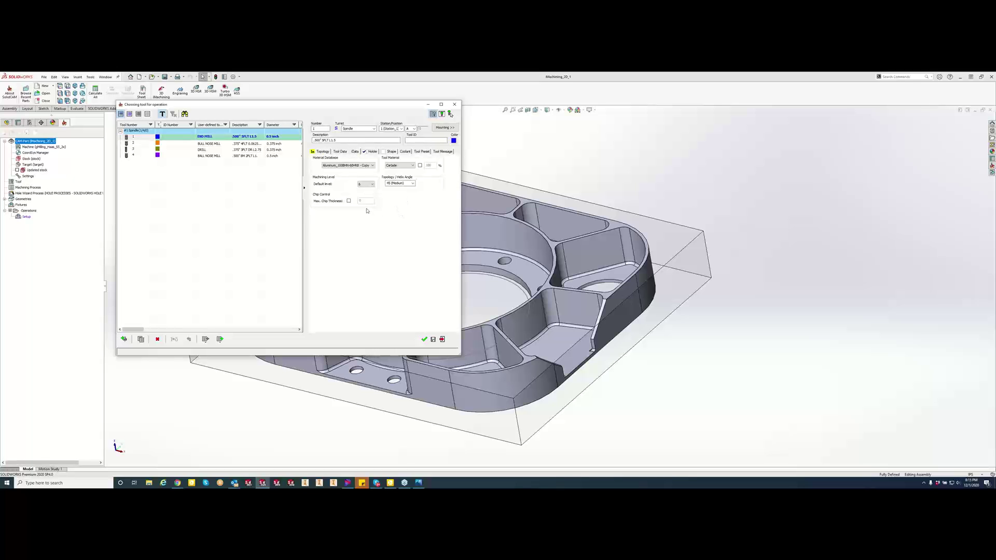
left_click(413, 183)
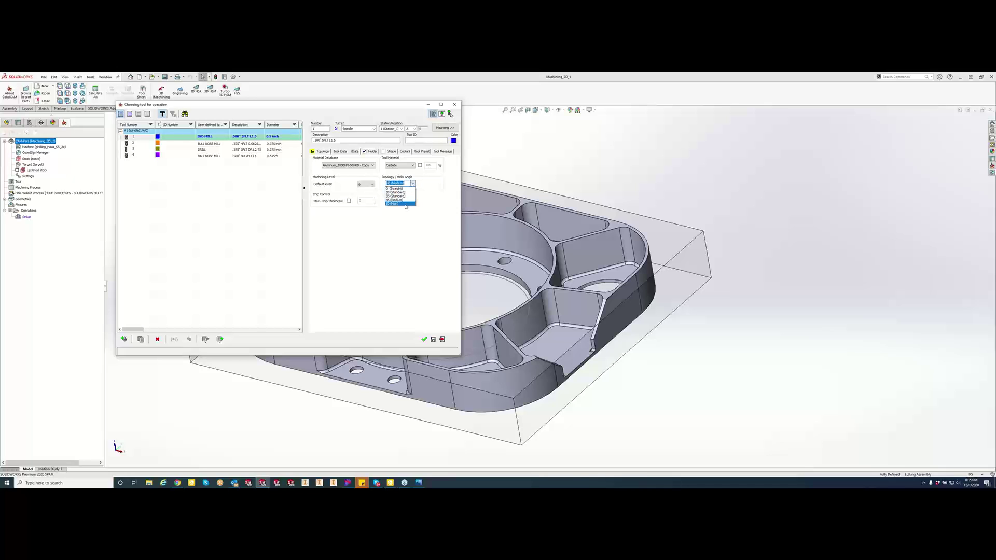
left_click(405, 204)
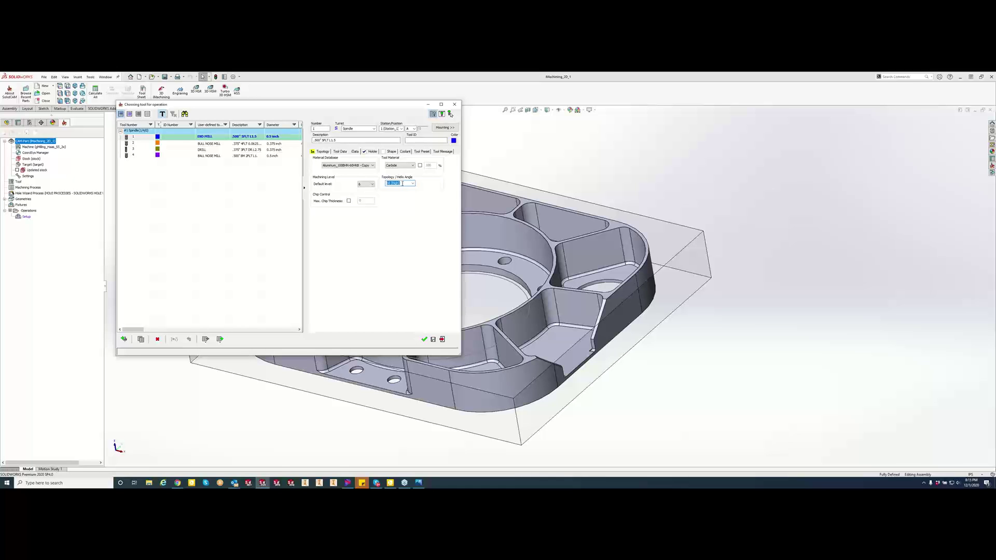
type("50")
key("Tab")
left_click(426, 341)
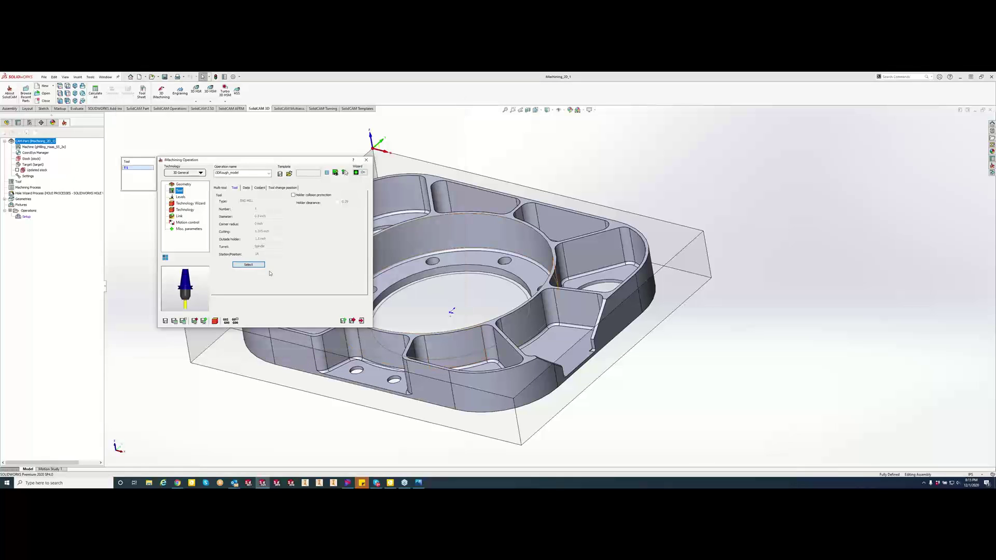
- Review the recalculated step down and ACP, the technology page's cutting angles, and the wizard's tool engagement preview
left_click(191, 204)
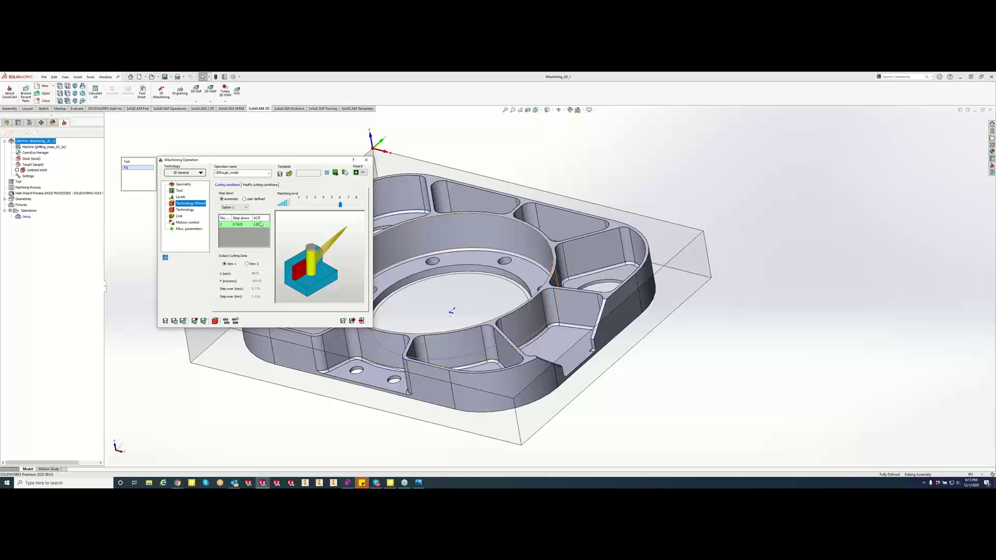
left_click(182, 210)
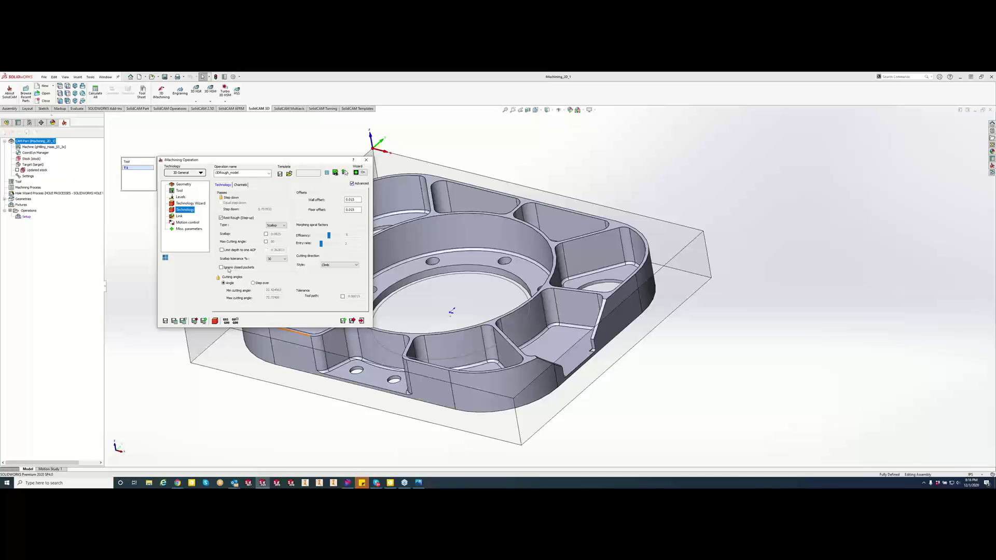
mouse_move(239, 284)
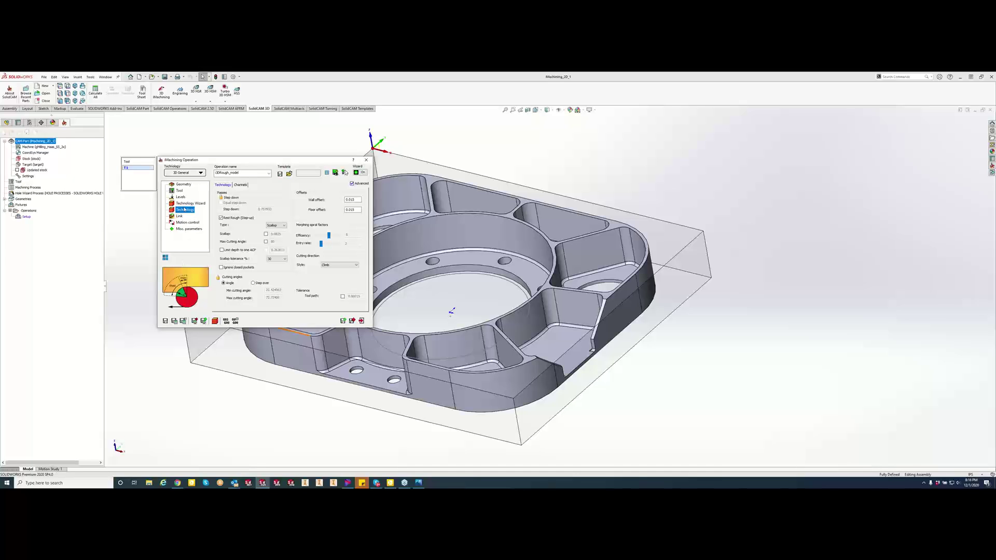
left_click(187, 203)
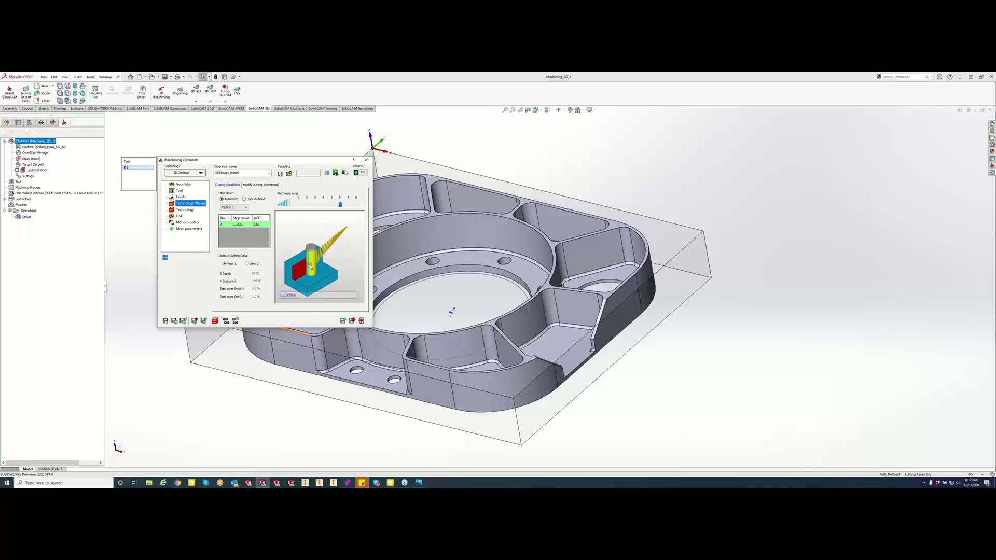
mouse_move(310, 264)
middle_mouse_down()
mouse_move(310, 295)
mouse_move(317, 249)
mouse_move(325, 253)
mouse_move(309, 276)
middle_mouse_up()
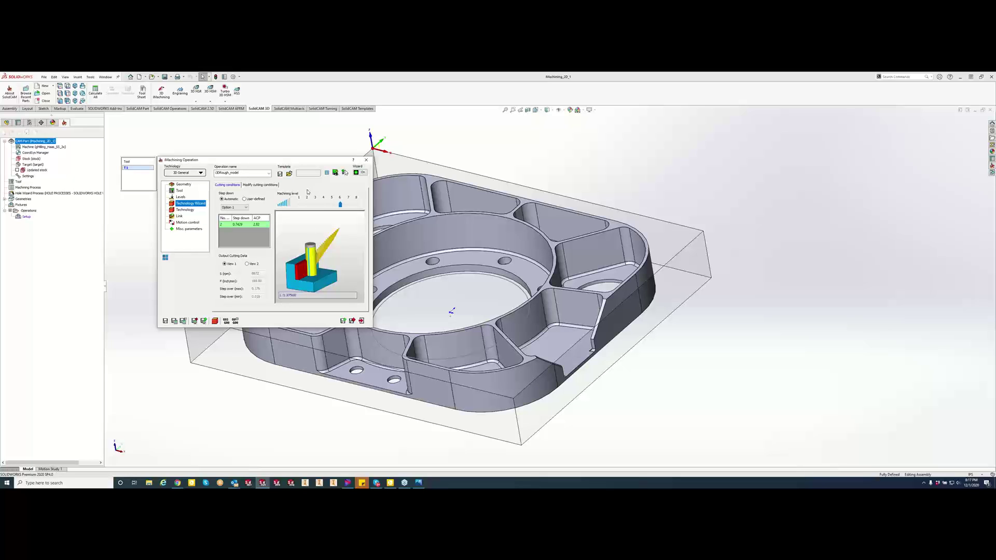
- Compare machining levels 8 and 3, set the level to 8, and save and calculate the operation's toolpath
left_click_drag(341, 204, 368, 206)
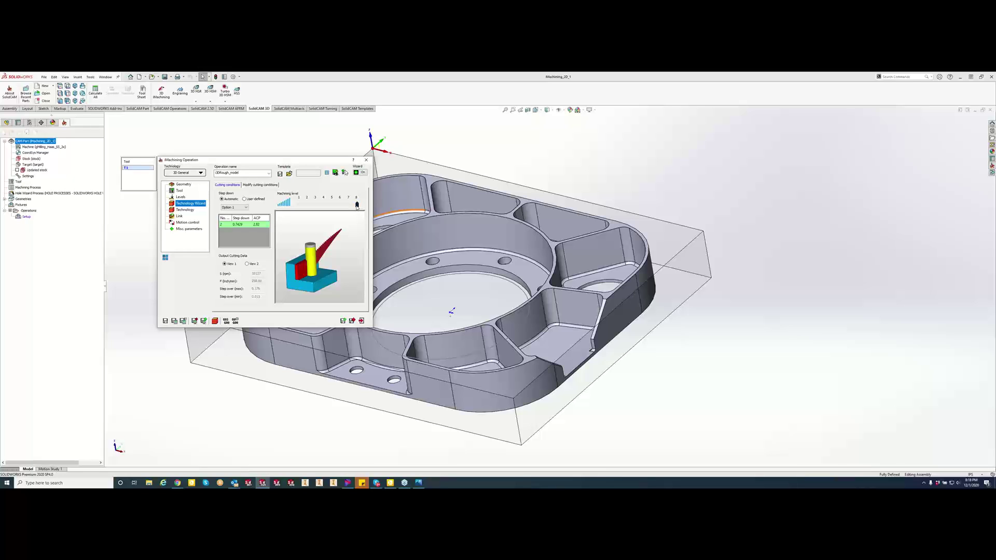
left_click_drag(356, 206, 315, 207)
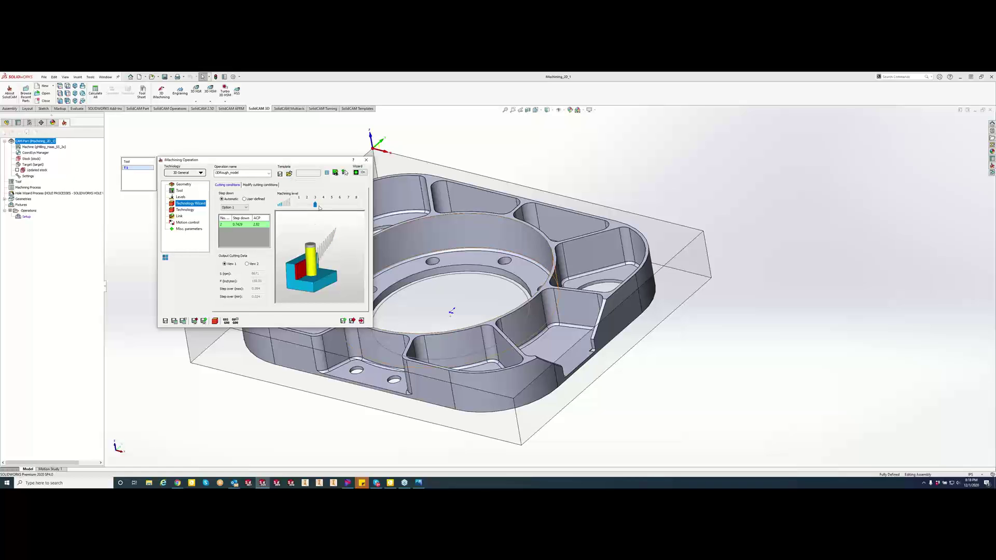
left_click_drag(317, 205, 356, 205)
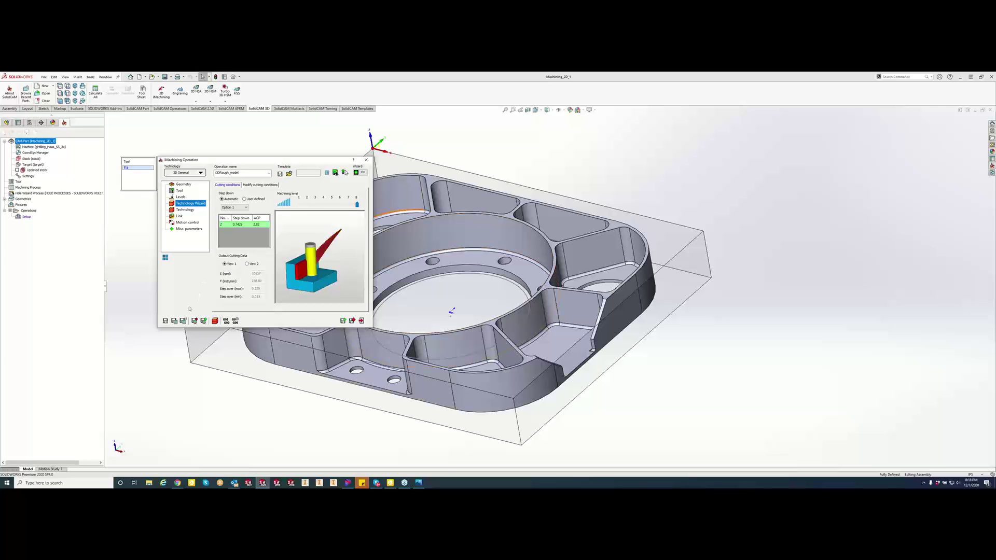
left_click(174, 321)
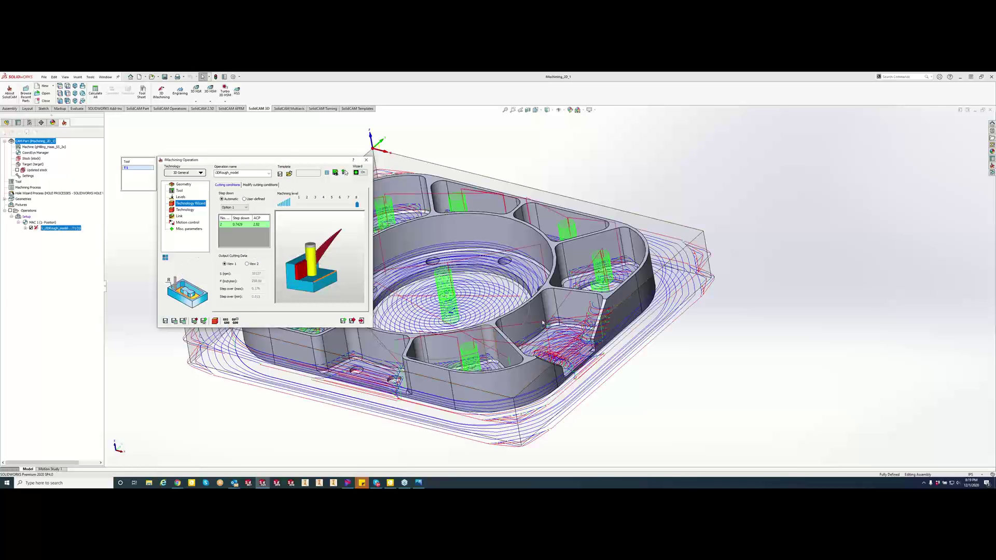
middle_click_drag(565, 299, 541, 278)
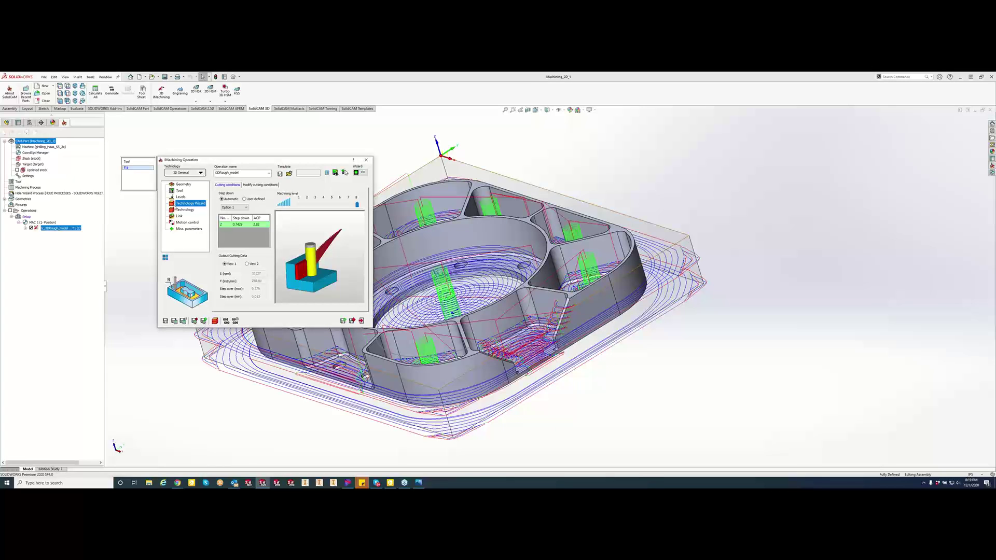
- Keep the rest rough step-up type as Scallop and override its automatic scallop height with a custom value
left_click(179, 210)
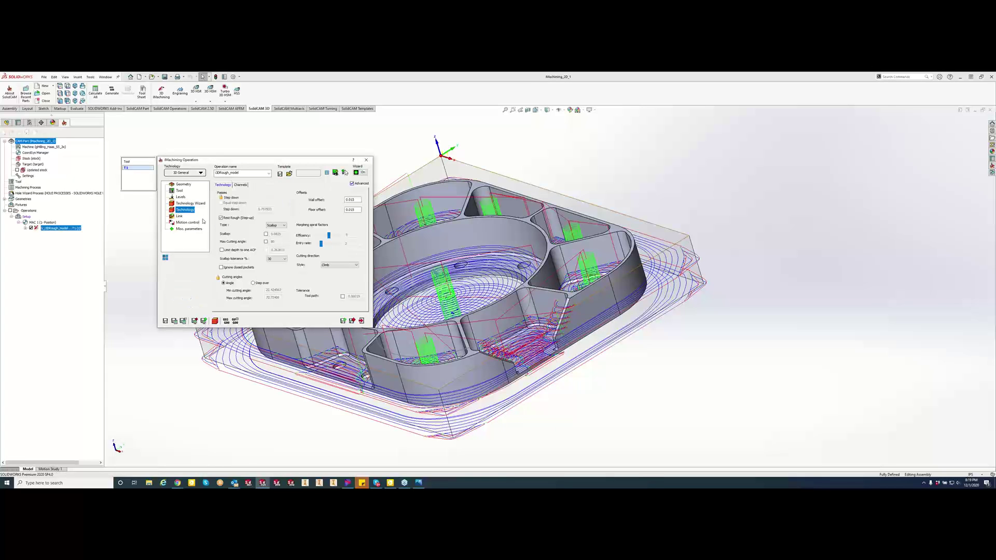
left_click(285, 225)
left_click(288, 248)
left_click(266, 234)
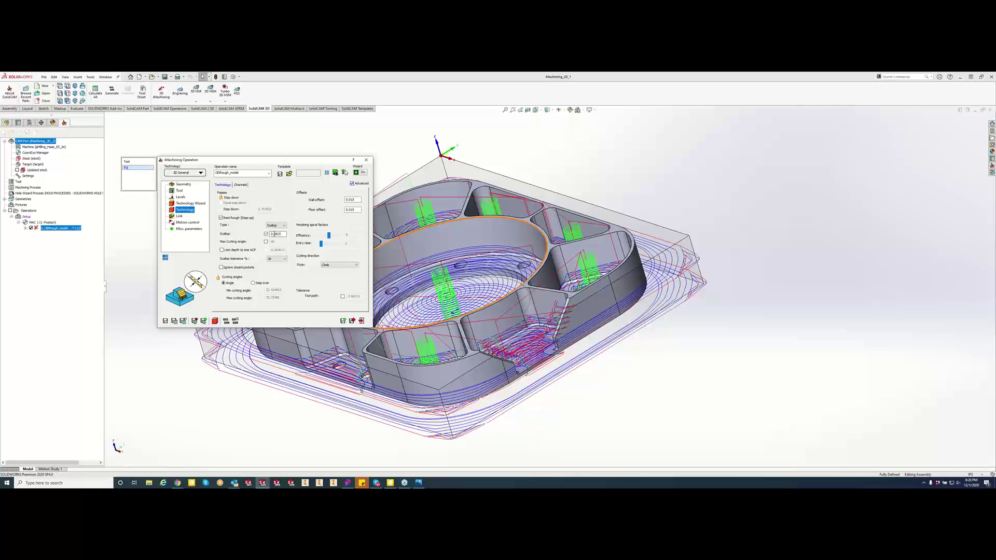
double_click(275, 234)
type("0.0")
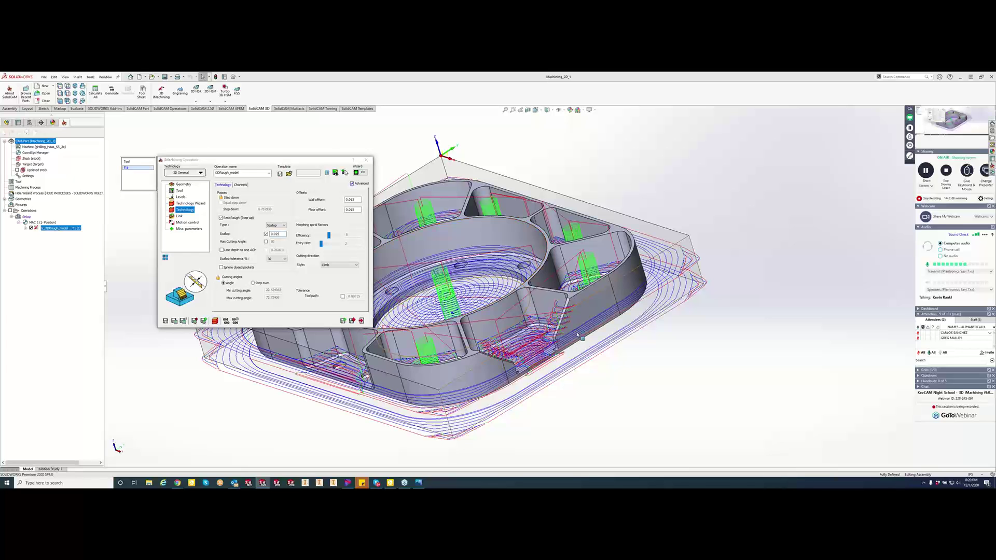
mouse_move(726, 311)
middle_mouse_down()
mouse_move(535, 346)
mouse_move(494, 299)
middle_mouse_up()
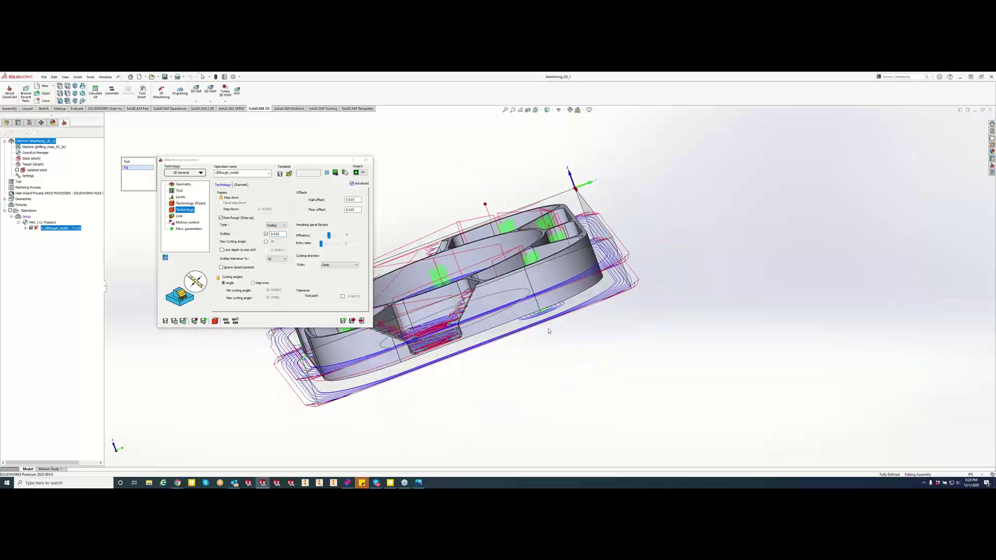
- Save and calculate the roughing operation with the custom scallop height
left_click(495, 298)
key("space")
left_click(557, 335)
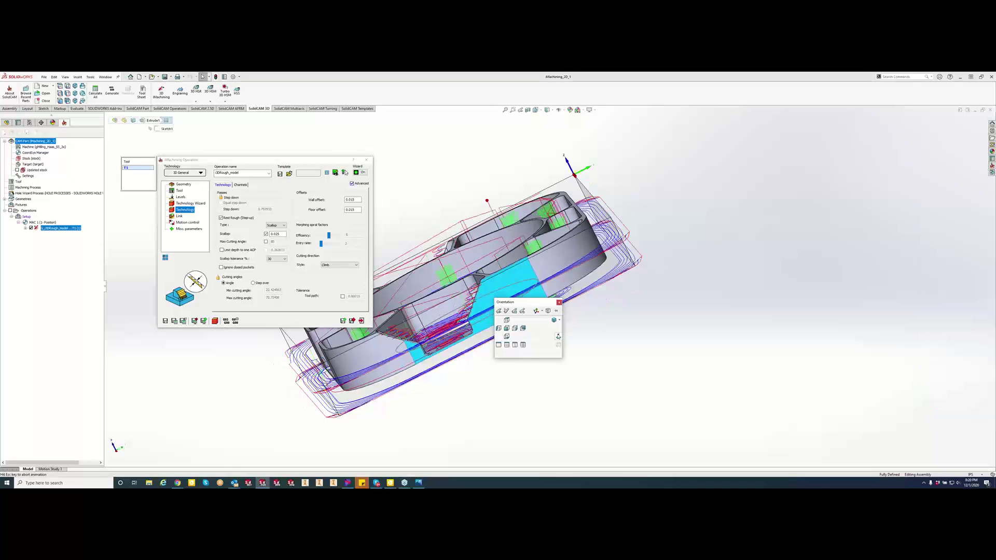
scroll(552, 289, "down", 3)
scroll(553, 289, "down", 4)
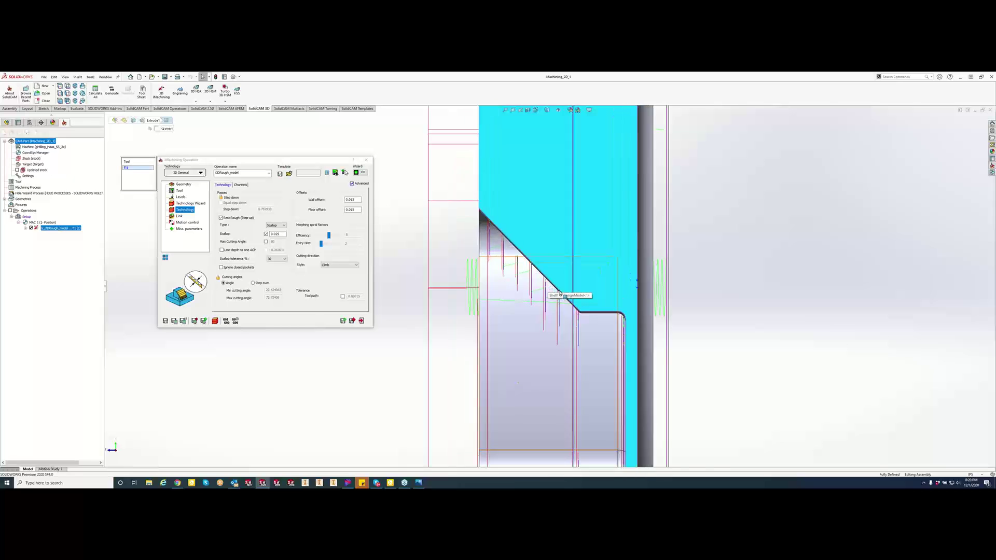
left_click(175, 321)
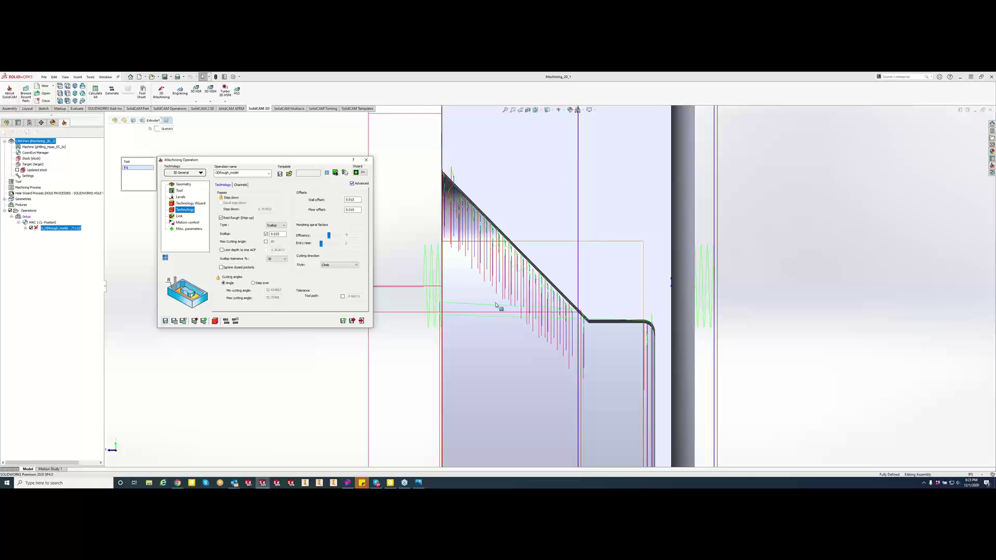
- Examine the recalculated step-up passes on the sloped wall and the toolpath across the whole part
scroll(500, 301, "up", 2)
scroll(601, 311, "up", 2)
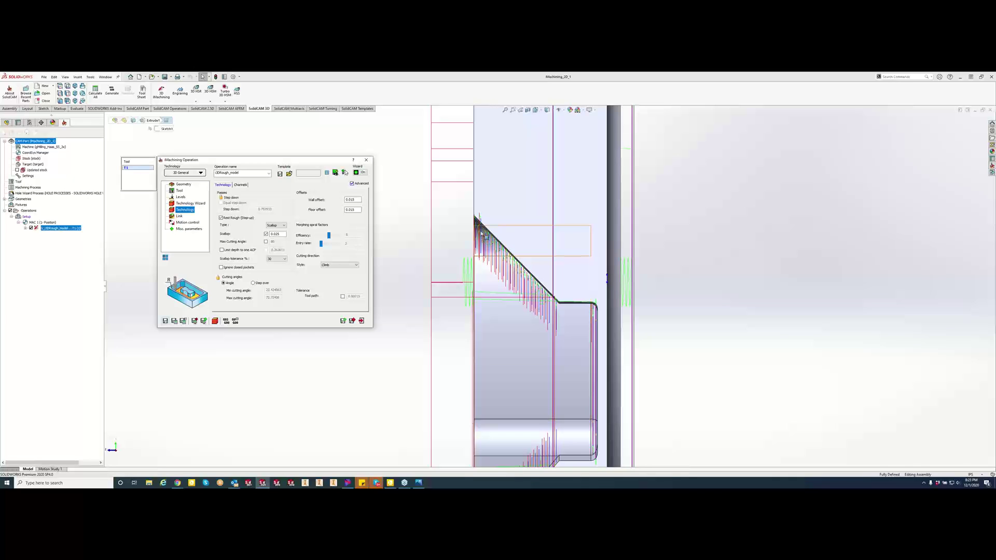
scroll(528, 284, "up", 2)
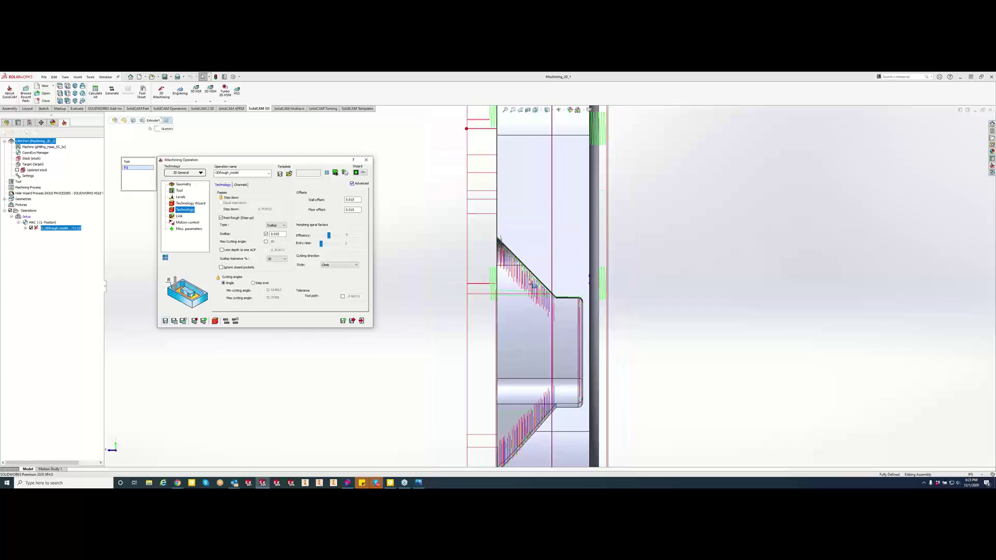
middle_click_drag(533, 285, 594, 293)
scroll(581, 287, "up", 8)
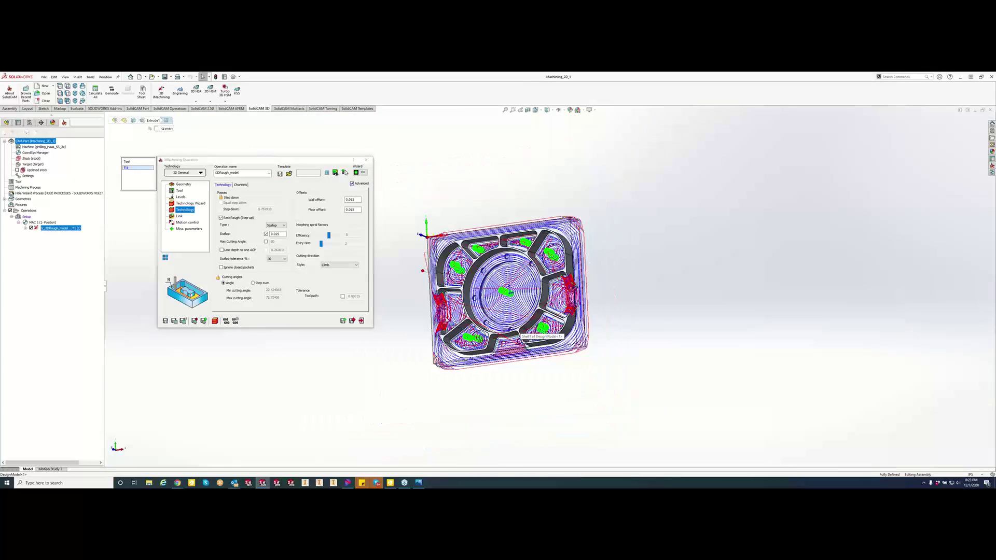
scroll(466, 309, "down", 4)
middle_click_drag(521, 271, 545, 209)
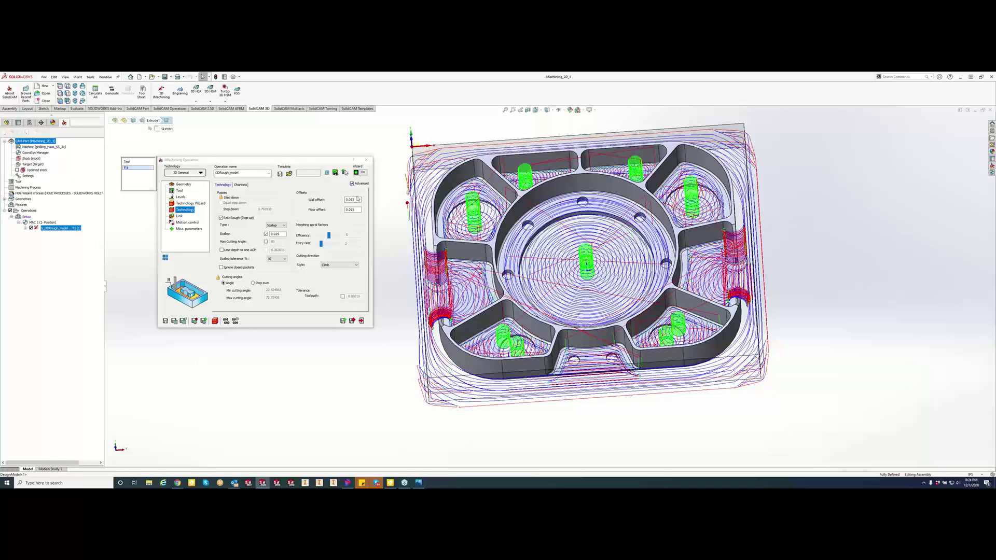
- Set the roughing operation's wall offset and floor offset to 0
double_click(357, 199)
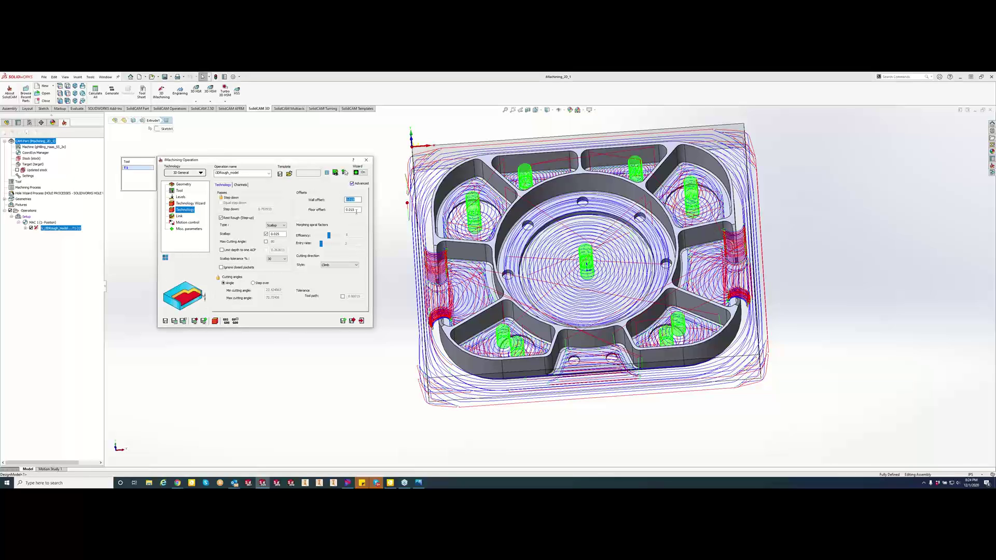
type("0")
key("Tab")
type("0")
scroll(497, 187, "down", 5)
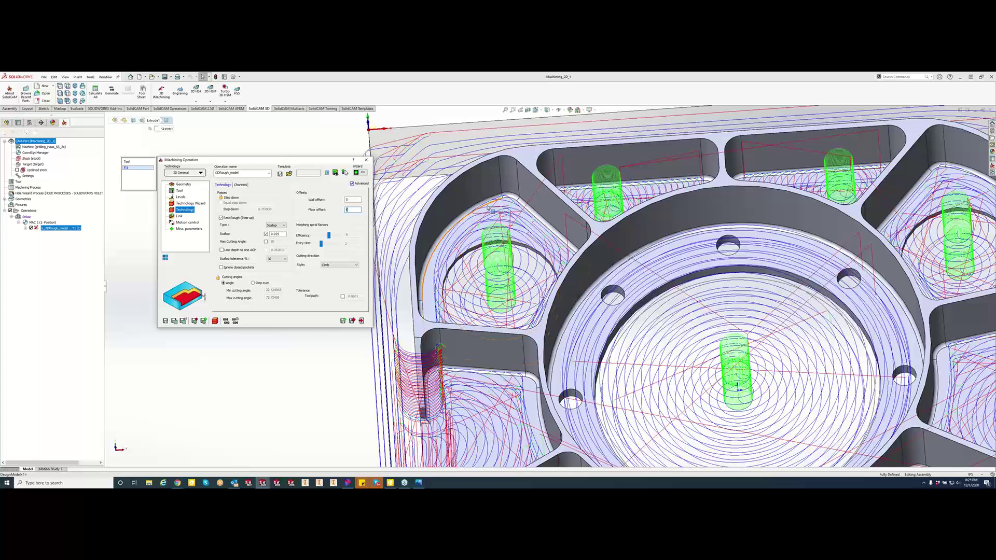
scroll(504, 206, "up", 10)
scroll(698, 348, "down", 2)
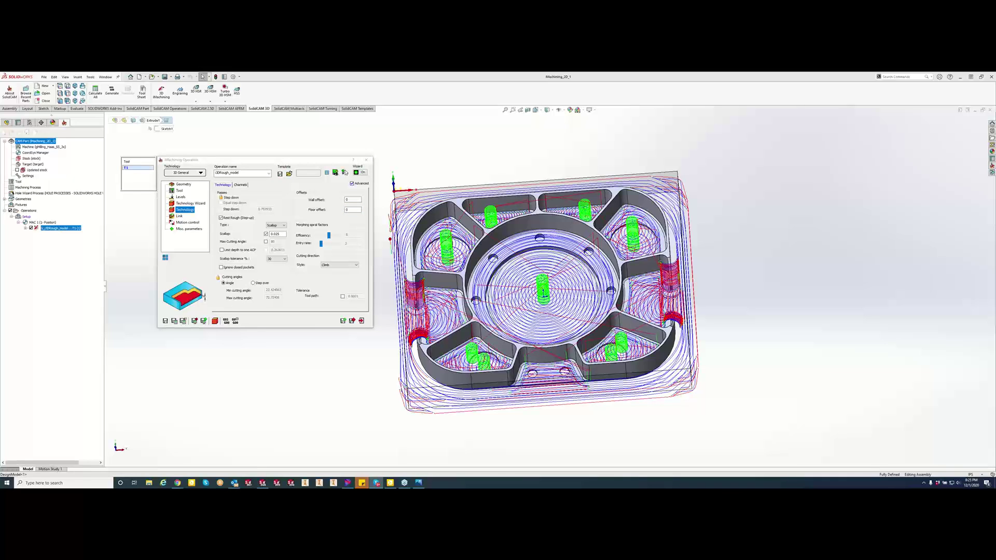
- Bring the Skype window into view to show the shared ACP illustration, close the picture and minimize Skype
left_click_drag(995, 72, 306, 141)
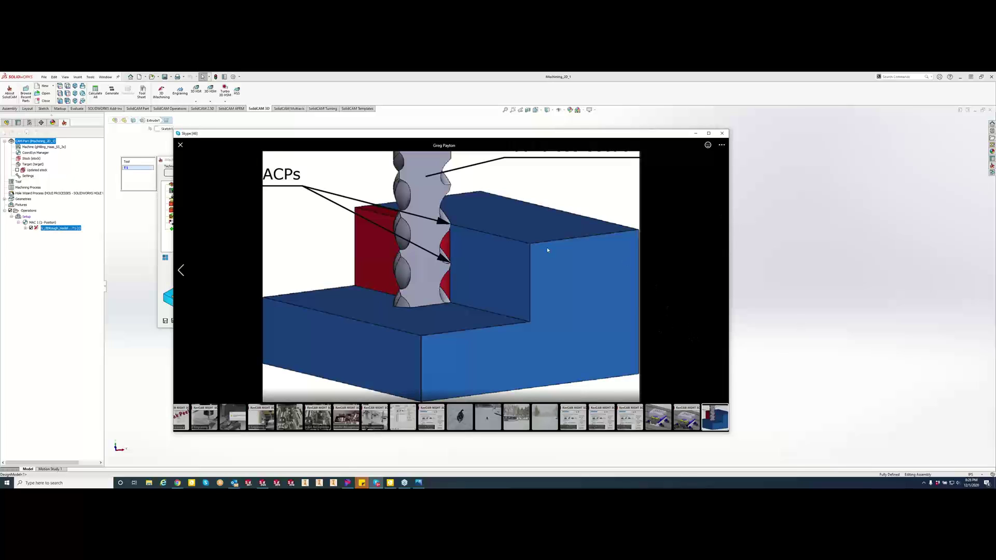
left_click(180, 145)
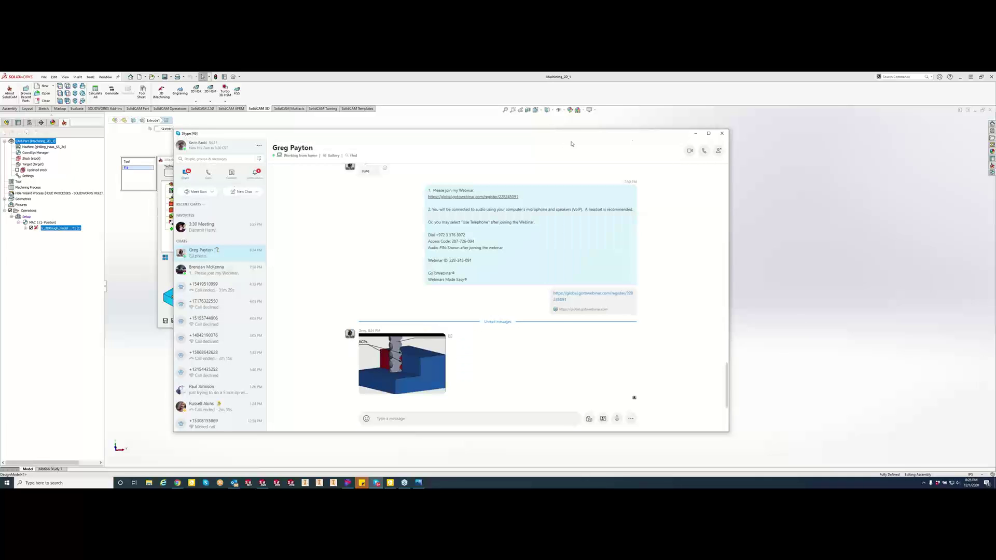
left_click(695, 133)
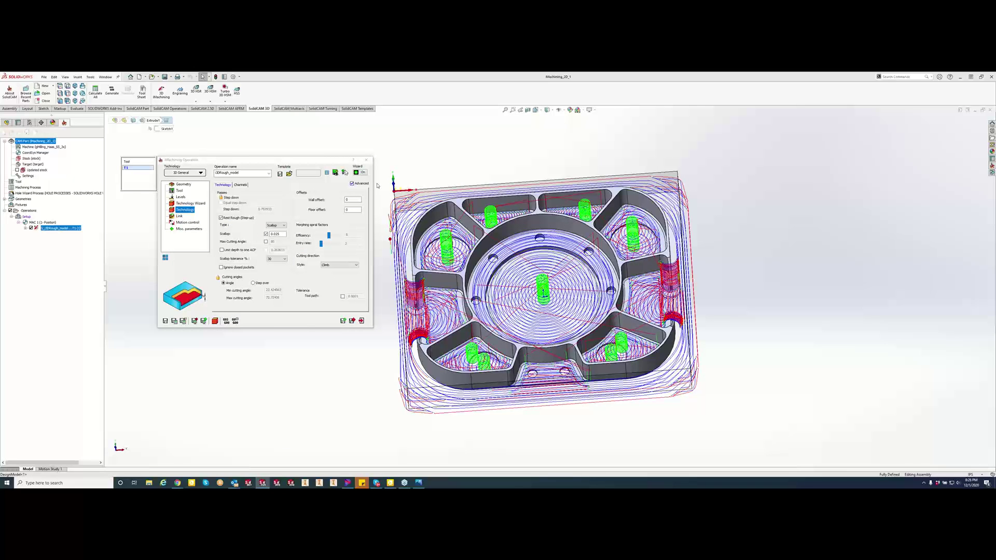
- Review the step down and ACP in the technology wizard's cutting conditions and close the operation without saving
left_click(362, 185)
left_click(201, 204)
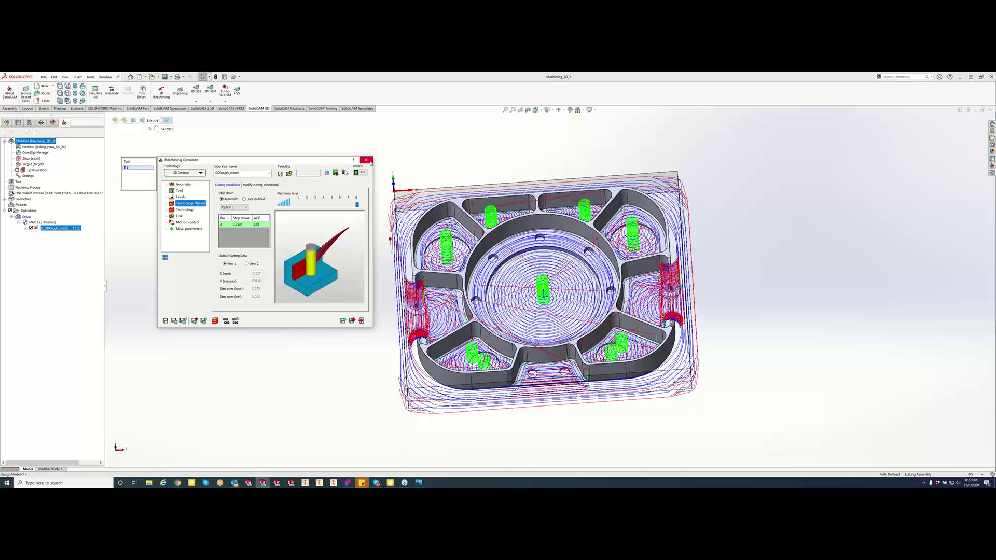
left_click(367, 161)
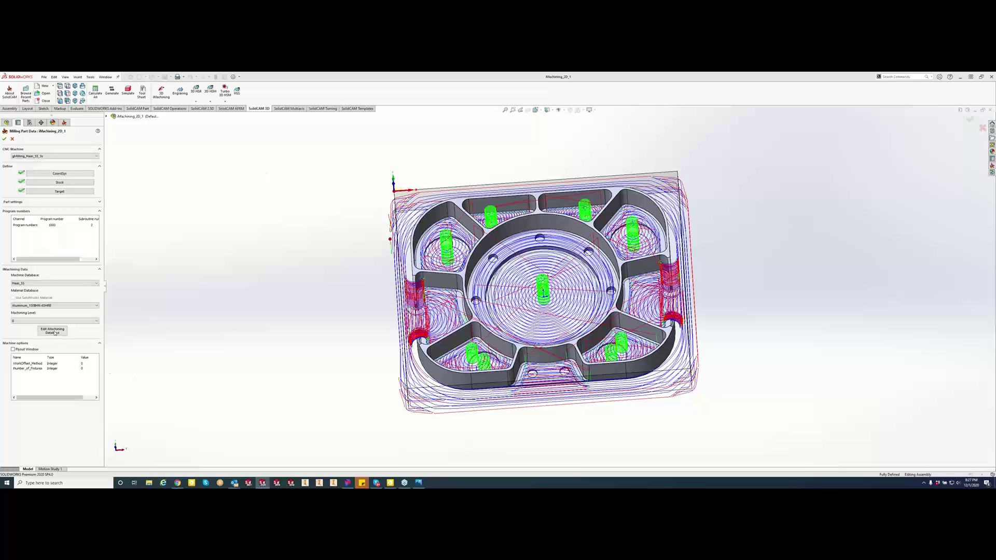
- Open the iMachining database from the part data and compare the parameters of several Bridgeport, Brother and Chiron machines
left_click(55, 331)
left_click(428, 276)
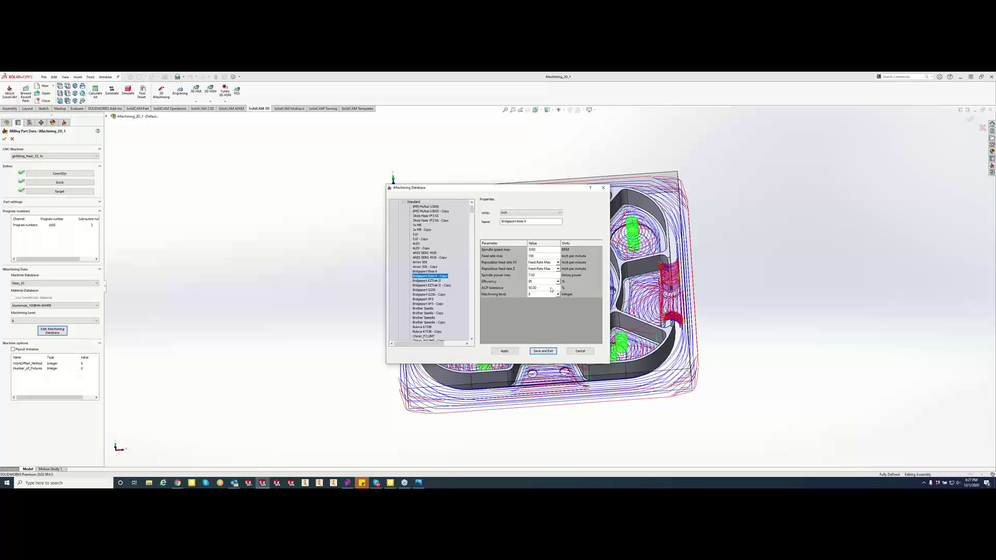
left_click(421, 294)
left_click(424, 313)
left_click(424, 322)
left_click(424, 304)
left_click(428, 323)
left_click(429, 338)
- Look up a Haas machine's parameters further down the database, cancel the database and accept the part data
scroll(433, 307, "down", 4)
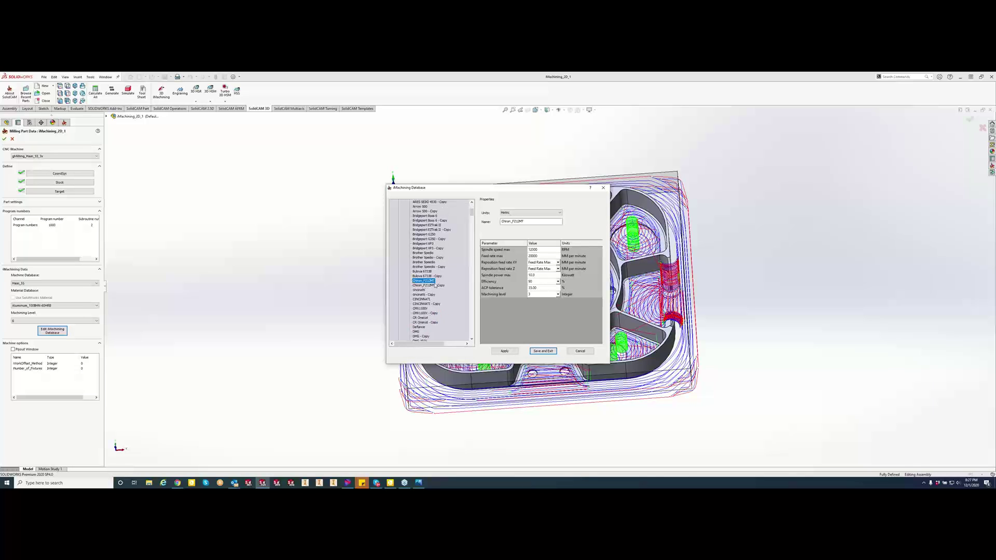
scroll(424, 285, "down", 1)
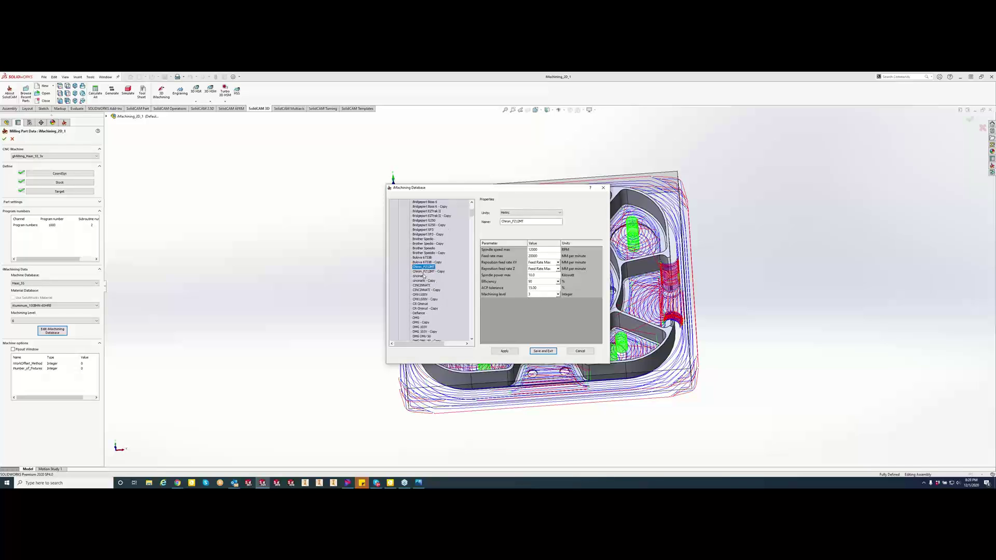
scroll(425, 277, "down", 8)
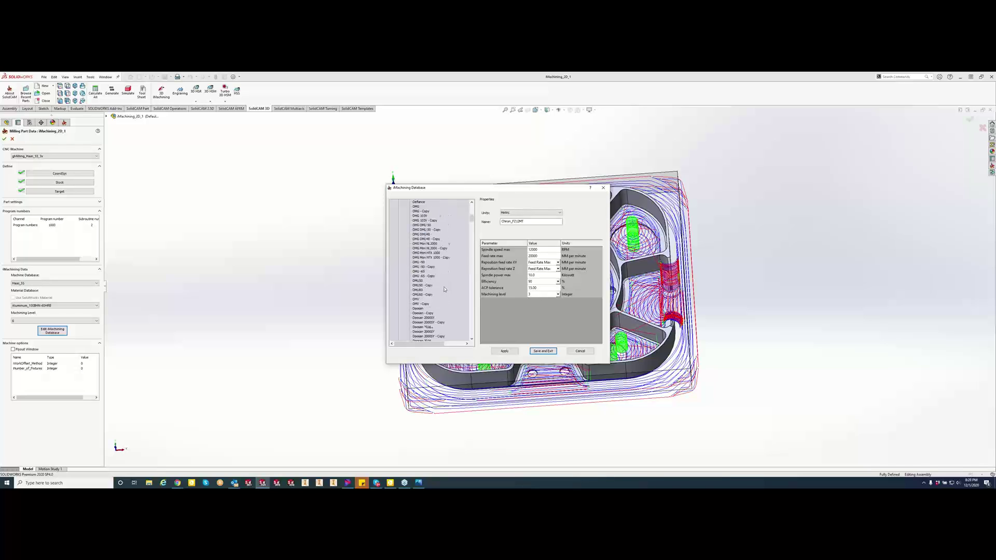
scroll(443, 288, "down", 15)
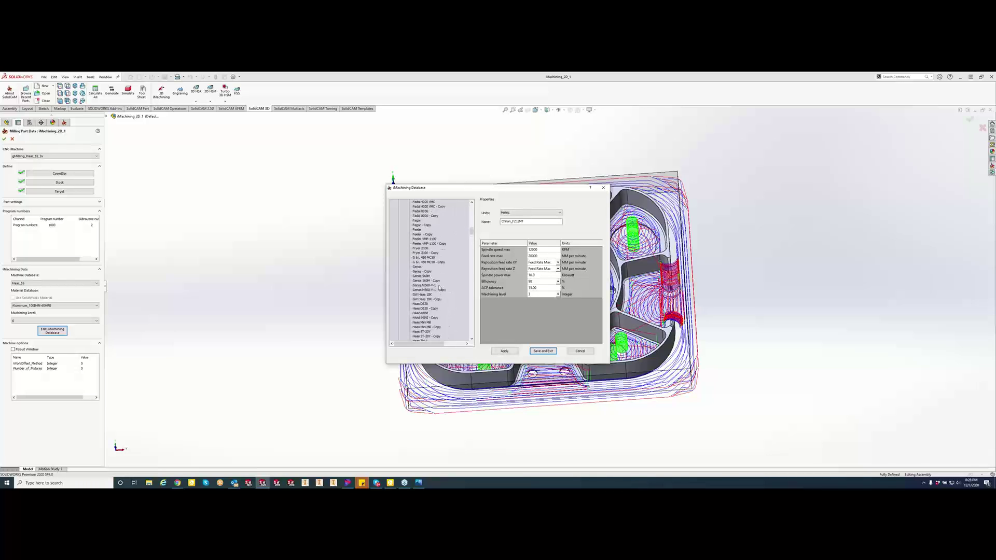
scroll(438, 287, "down", 4)
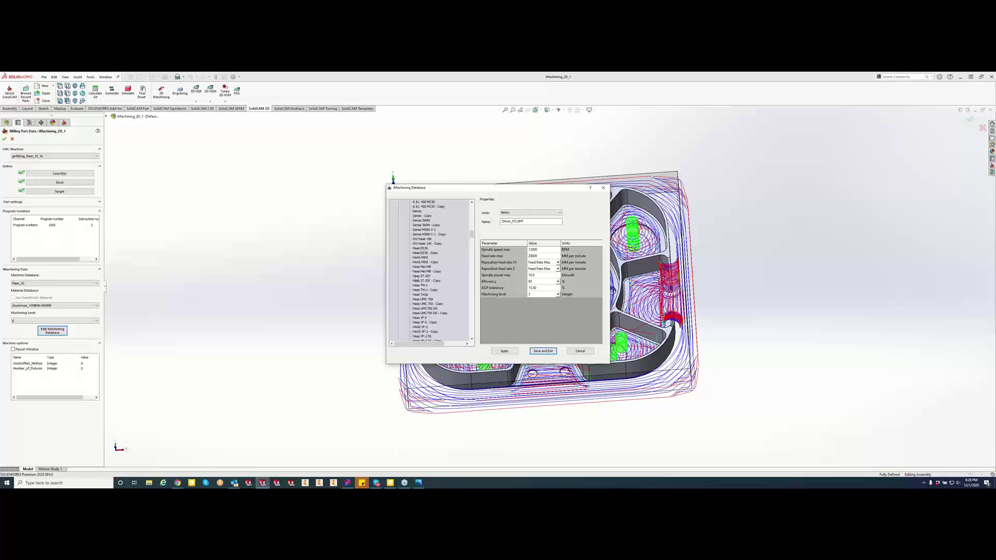
left_click(420, 285)
left_click(580, 351)
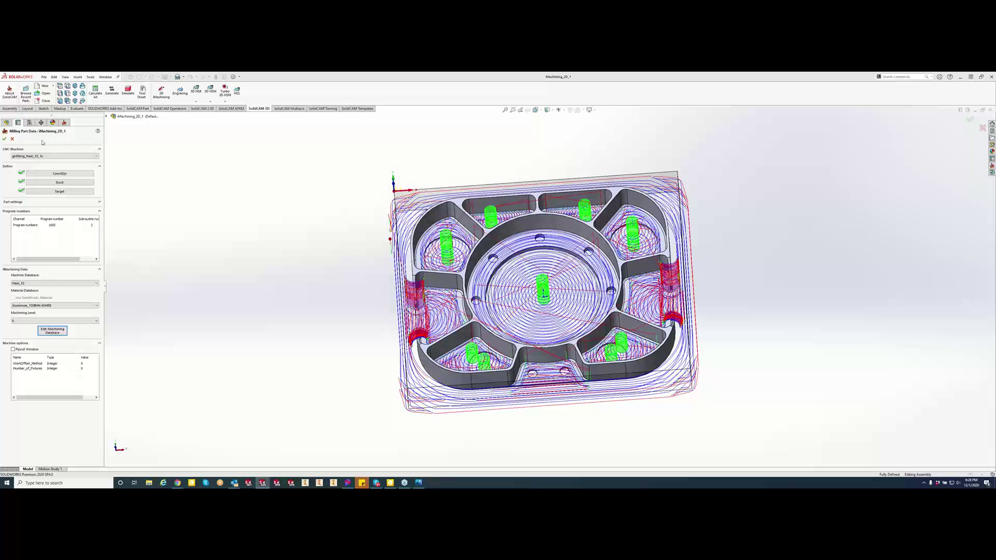
left_click(4, 138)
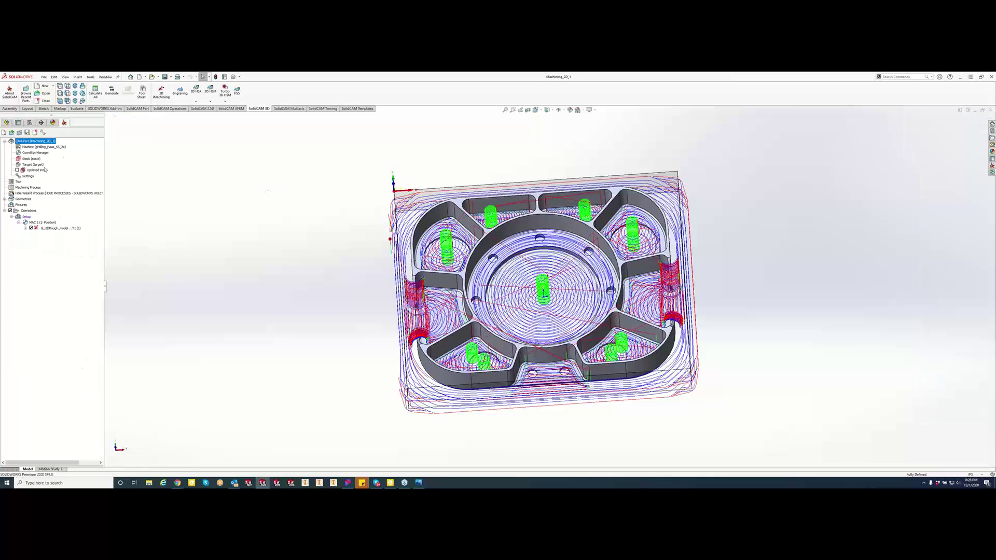
- Reopen the roughing operation, set its wall and floor offsets to 0, and save and calculate it
left_click(54, 228)
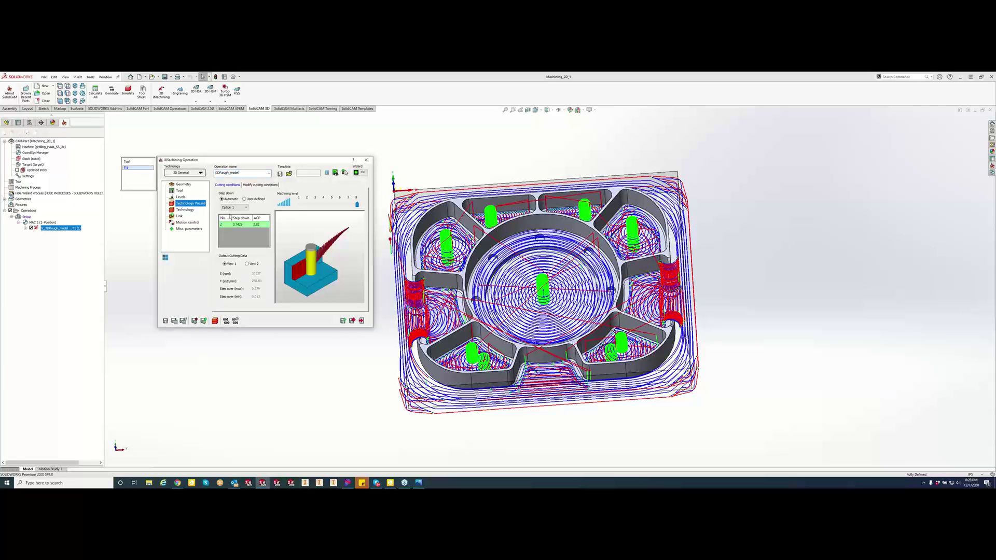
left_click(183, 210)
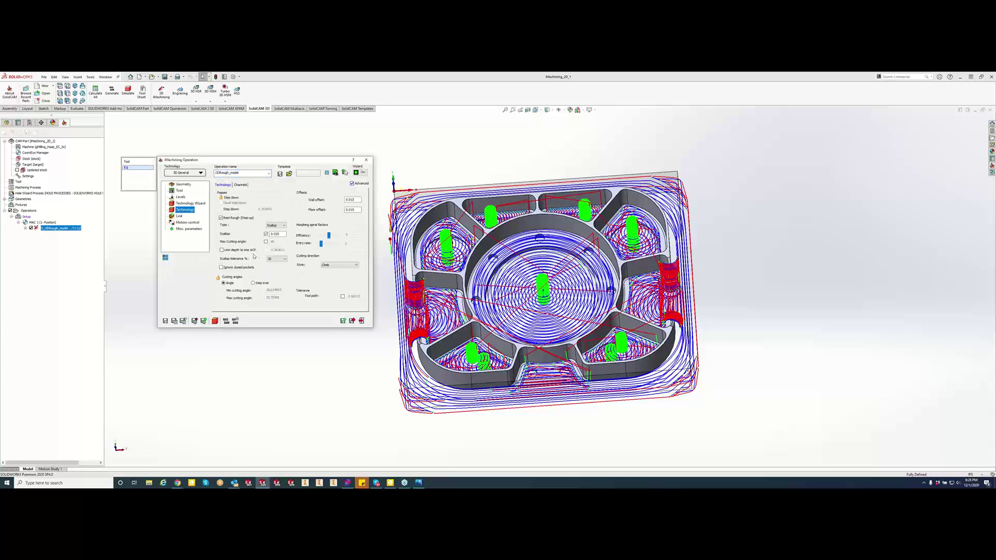
double_click(352, 200)
type("0")
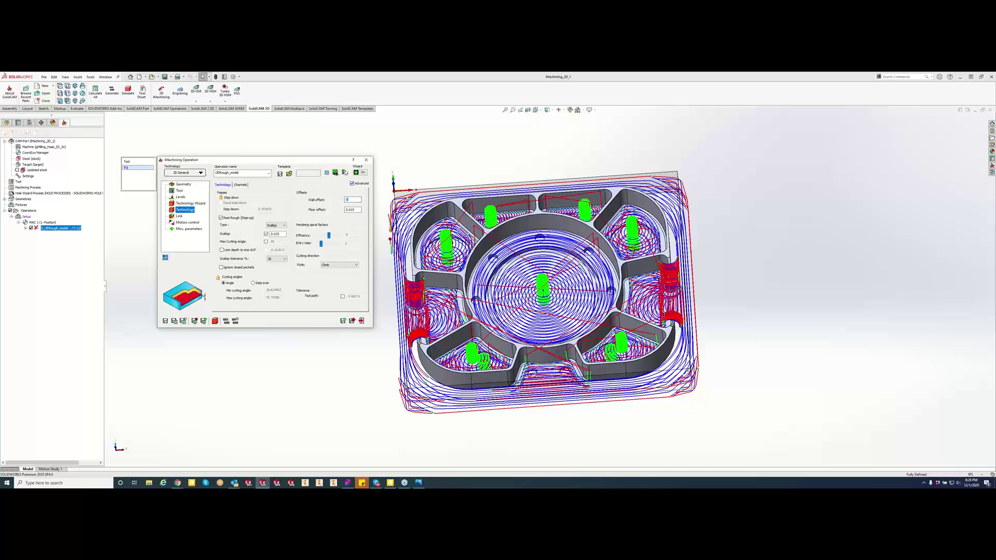
double_click(352, 209)
type("0")
left_click(175, 321)
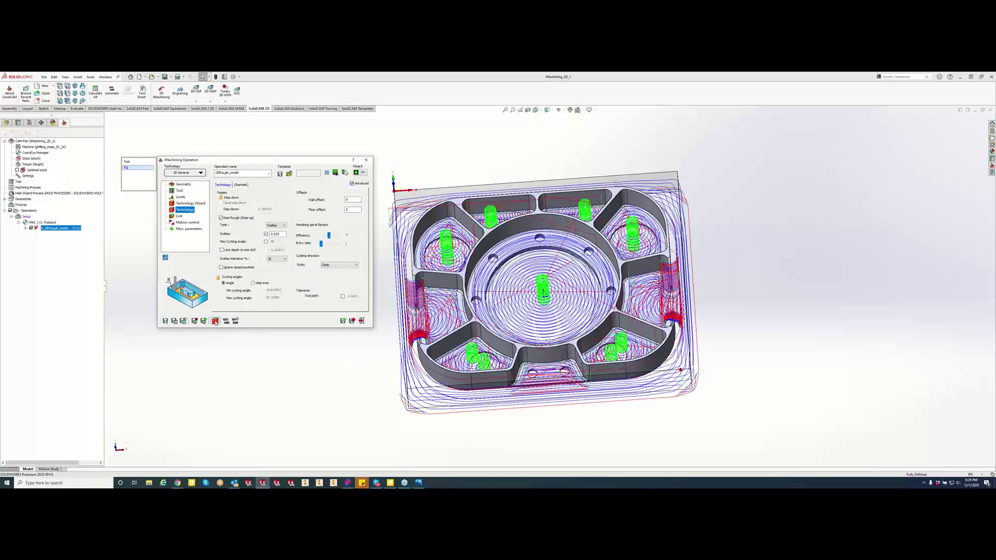
- Run a SolidVerify simulation of the recalculated roughing operation
left_click(215, 321)
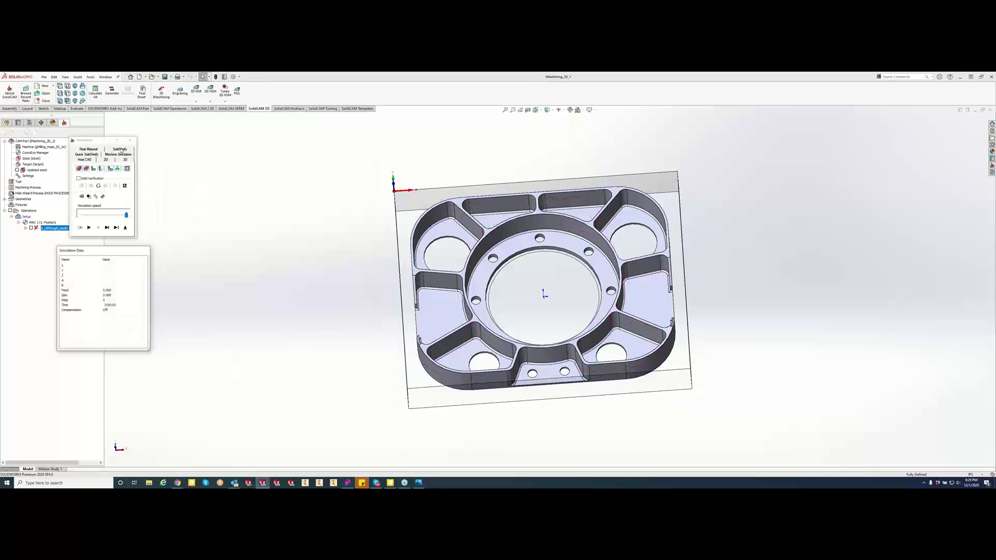
left_click(120, 150)
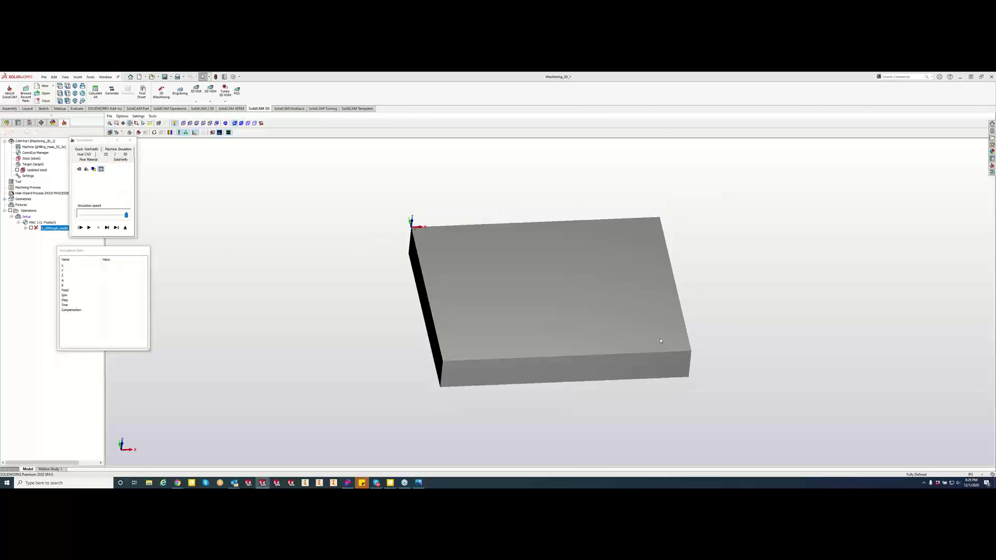
left_click(89, 229)
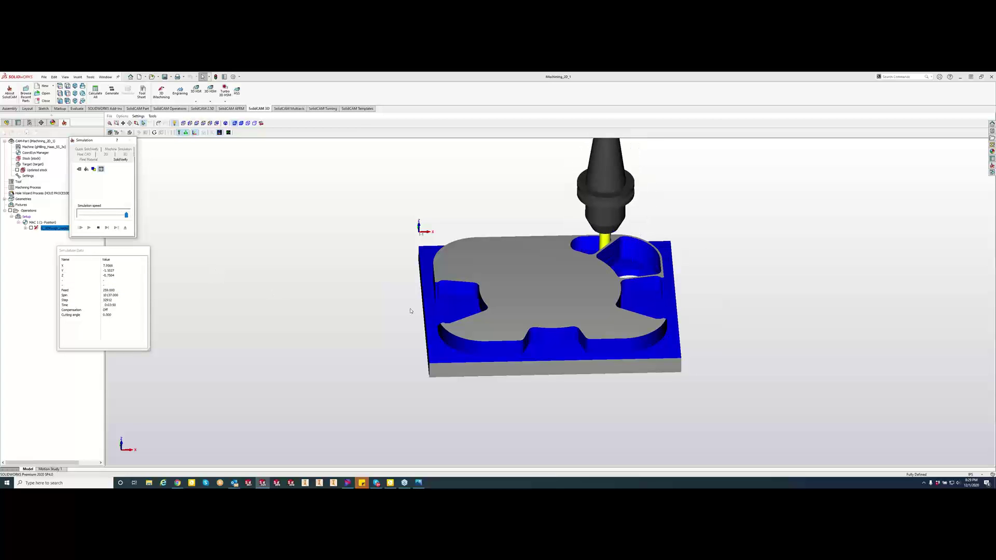
- Examine the simulated pockets and the sloped wall's stepped surface up close, and close the simulation
scroll(662, 289, "up", 2)
scroll(660, 288, "up", 5)
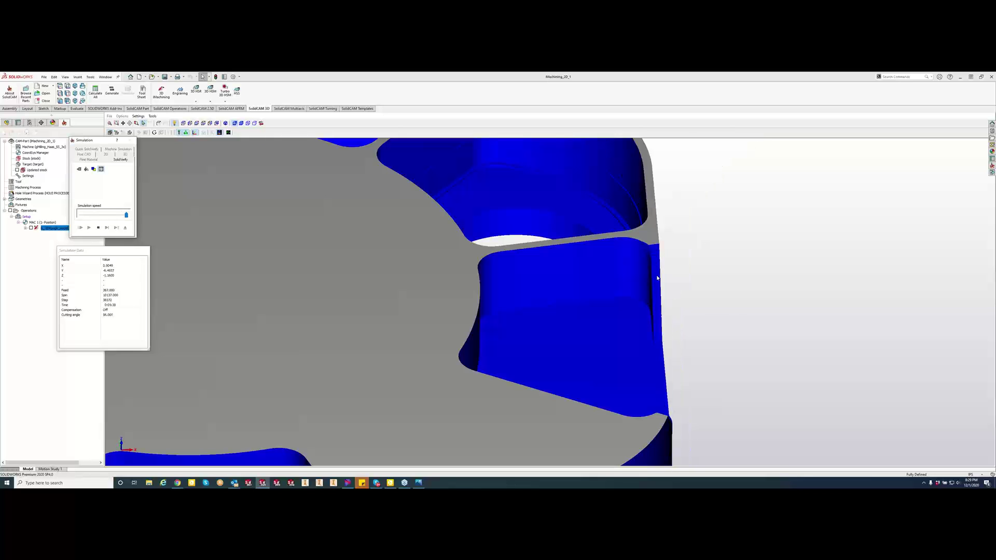
scroll(658, 308, "down", 3)
scroll(653, 306, "up", 5)
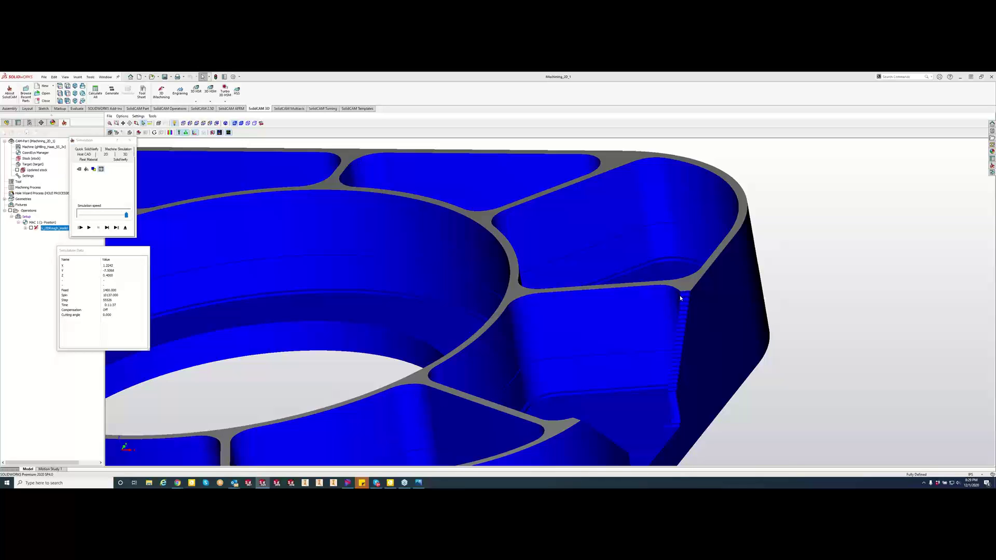
scroll(676, 299, "down", 5)
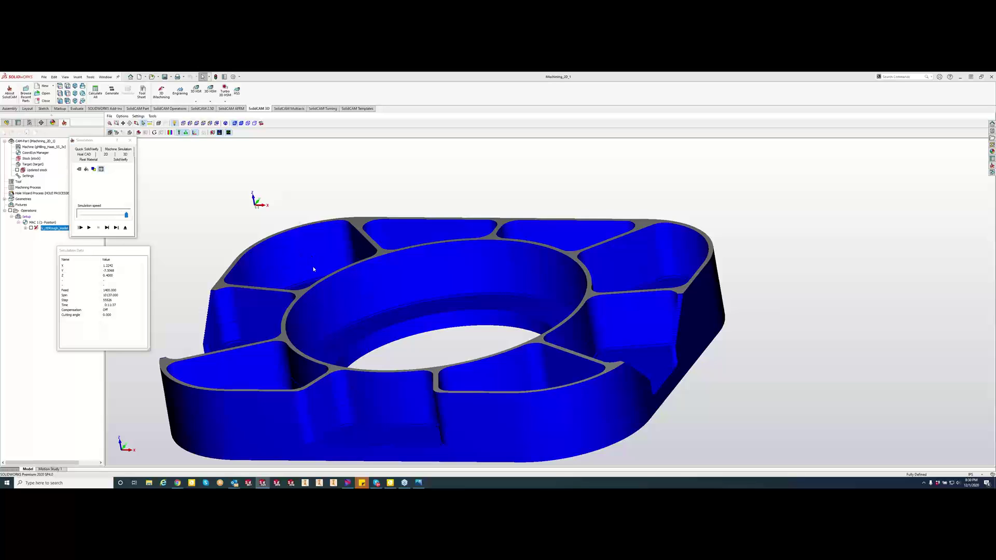
scroll(414, 270, "down", 3)
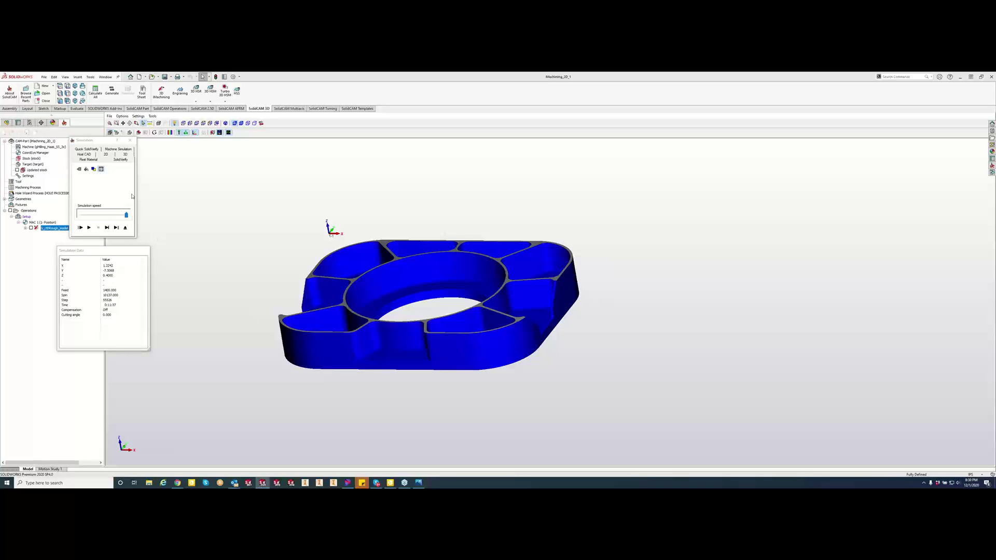
left_click(130, 140)
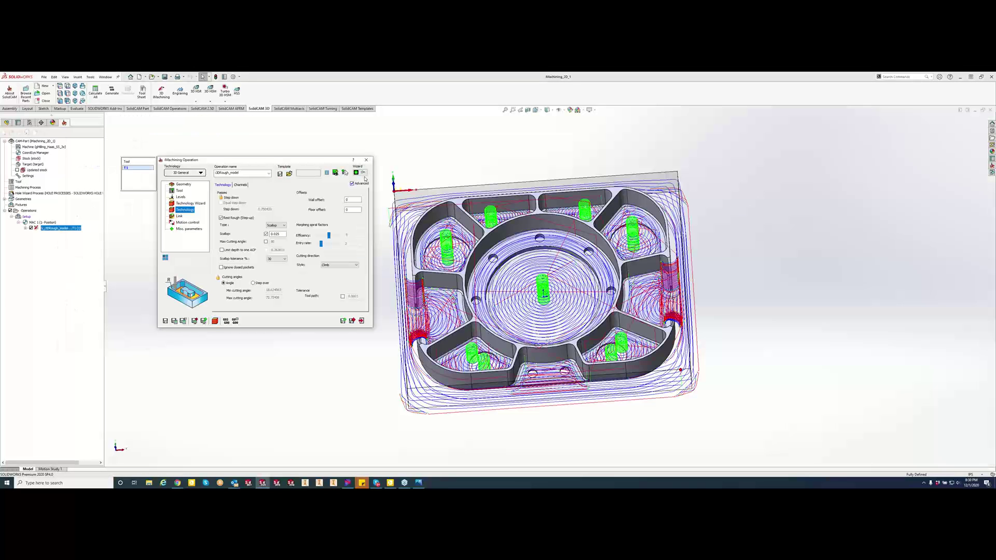
- Switch the roughing operation's technology to 3D Prismatic, then save and calculate it
mouse_move(274, 212)
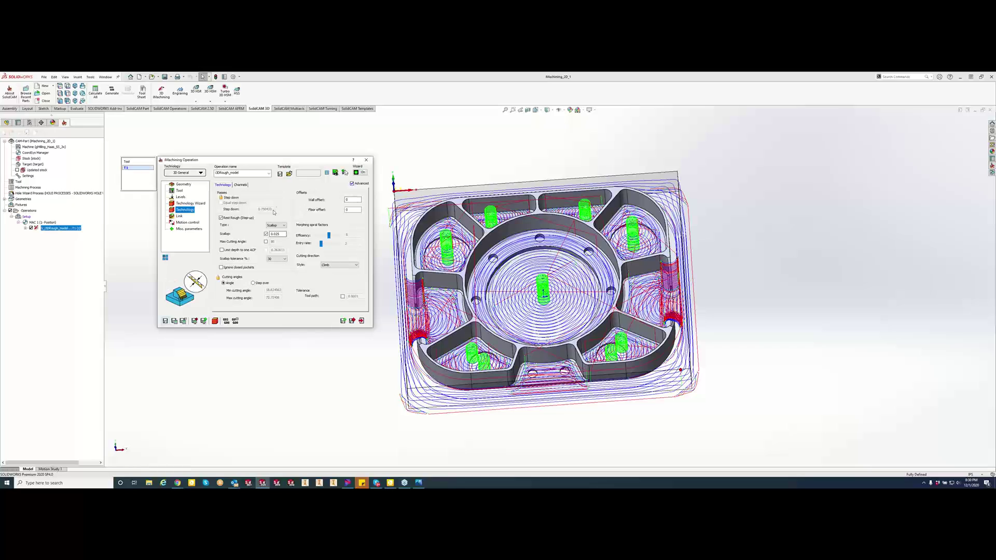
left_click(186, 174)
left_click(180, 187)
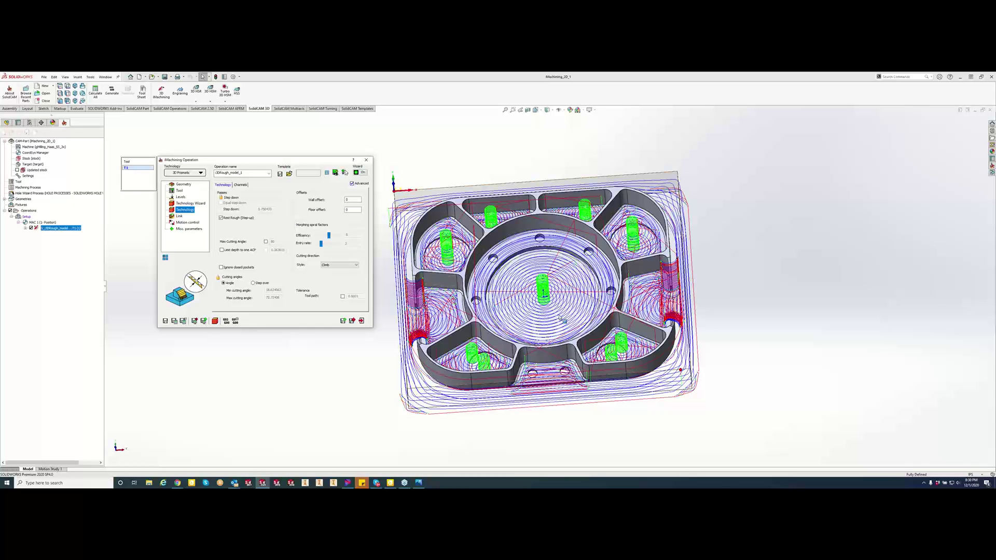
middle_click_drag(683, 254, 683, 281)
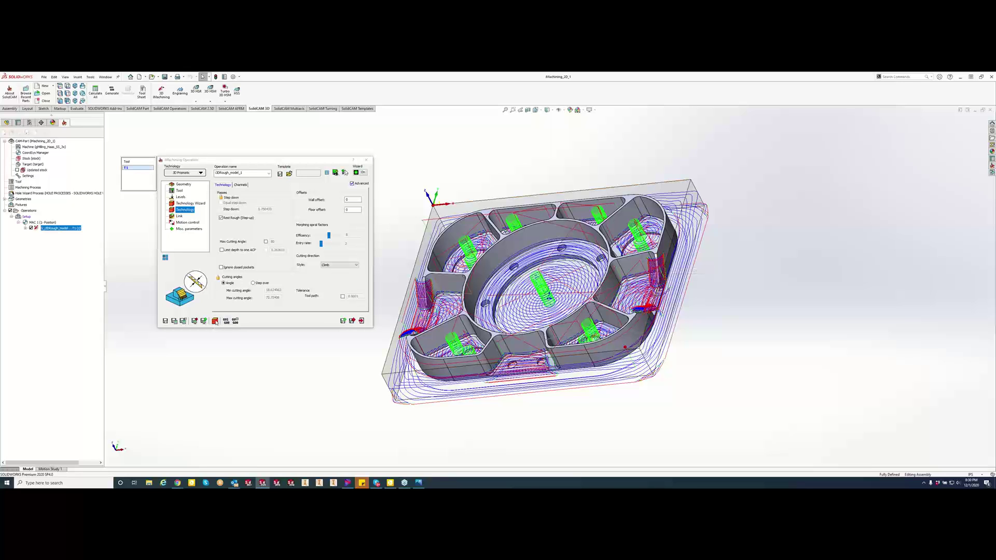
left_click(174, 321)
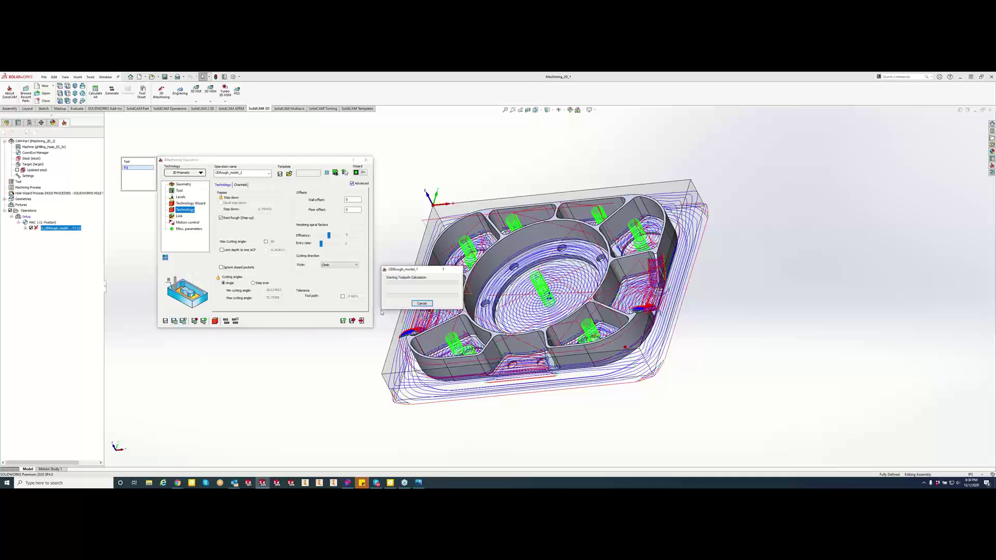
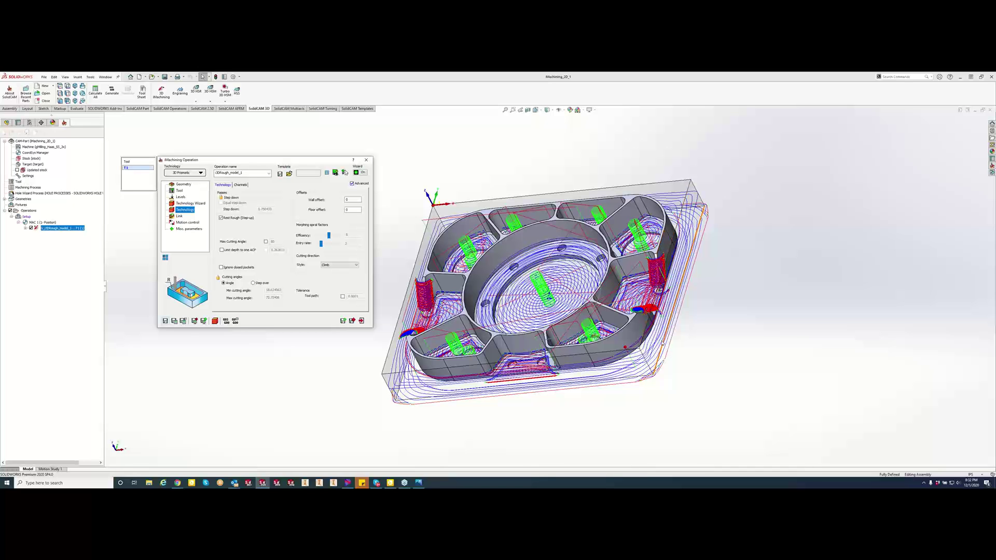
- Switch to Chrome, look up SolidCAM's recommended workstations page from the bookmarks, and return to SolidCAM
left_click(177, 483)
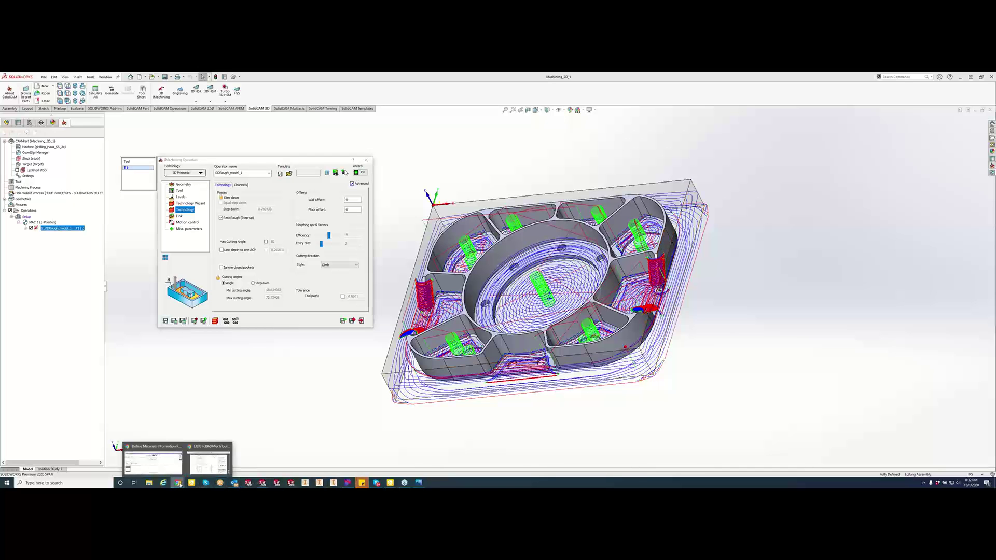
left_click(169, 471)
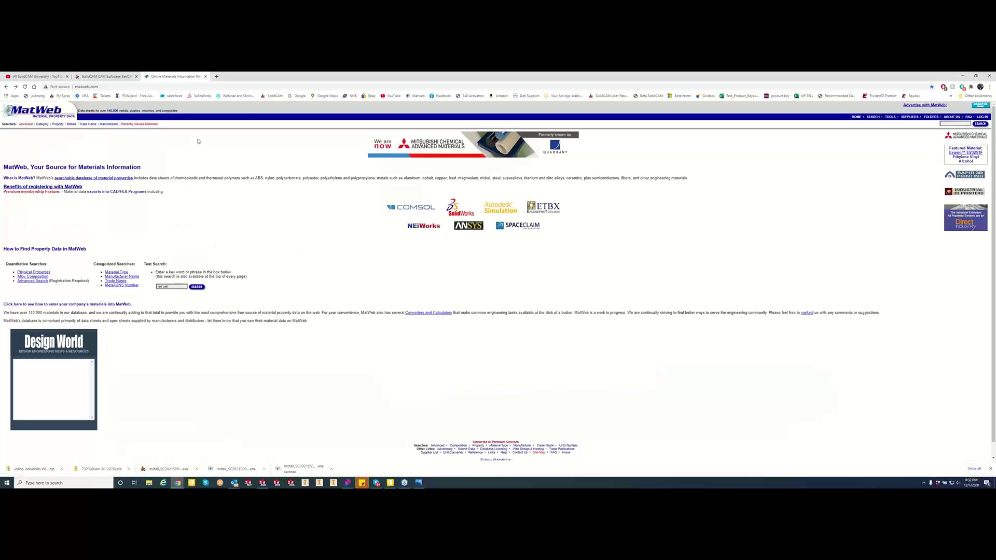
left_click(216, 76)
left_click(971, 85)
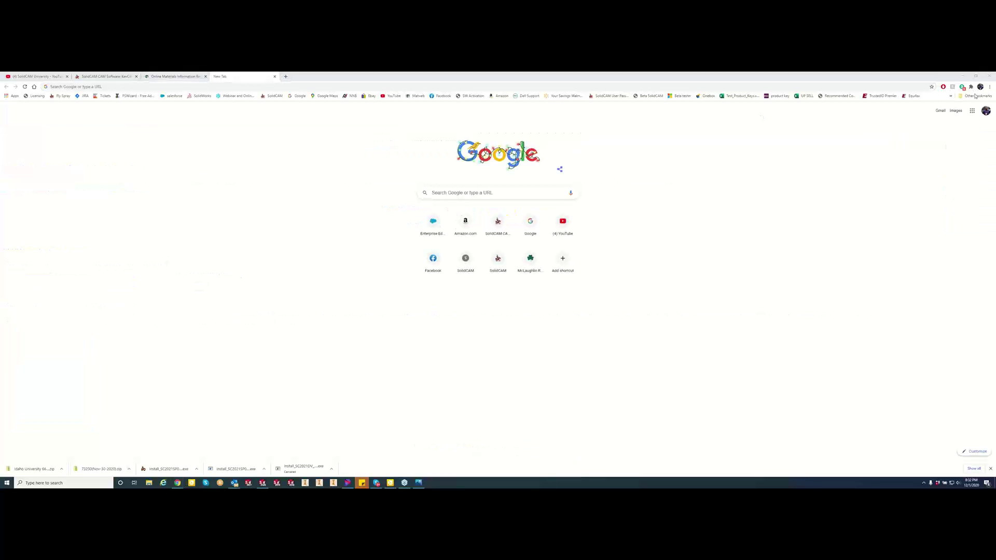
left_click(950, 97)
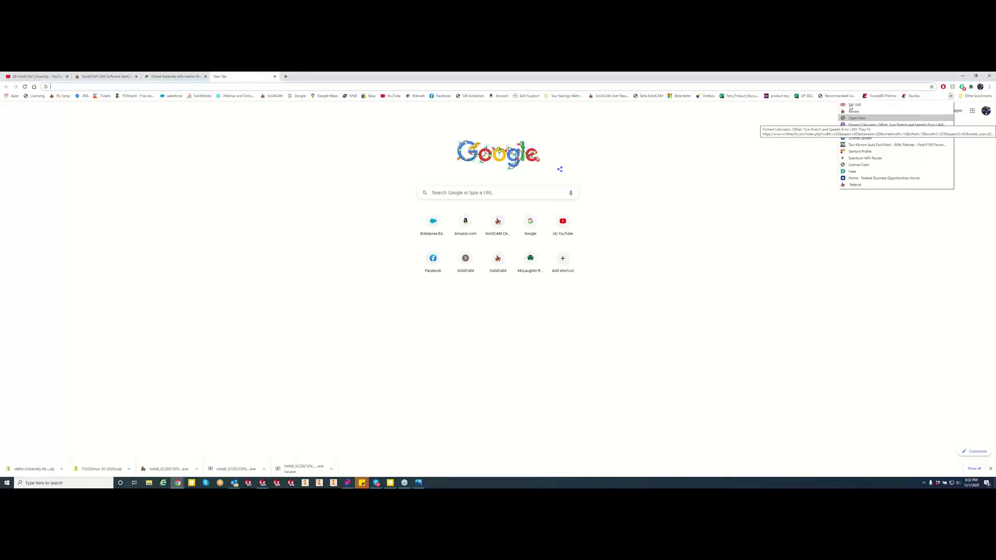
left_click(839, 96)
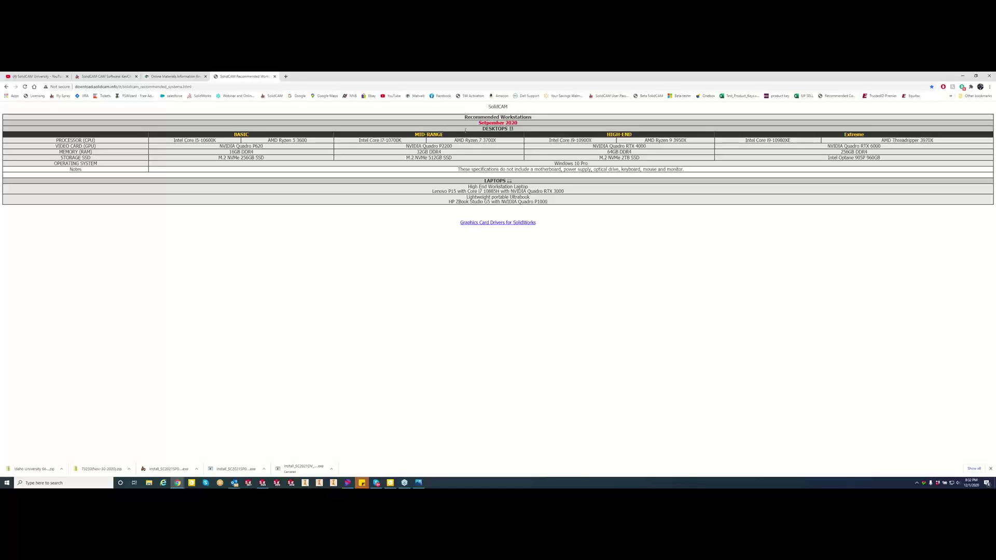
left_click(200, 88)
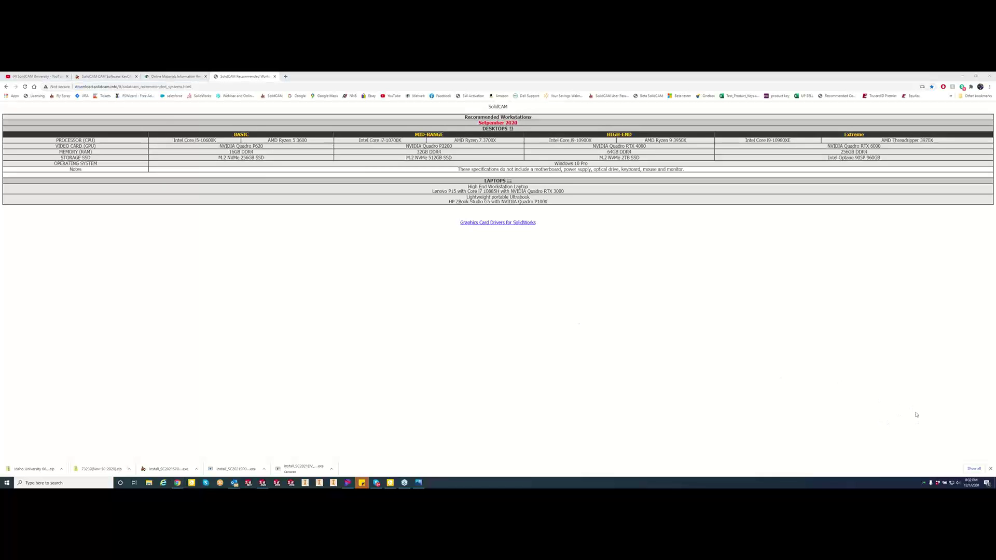
left_click(935, 449)
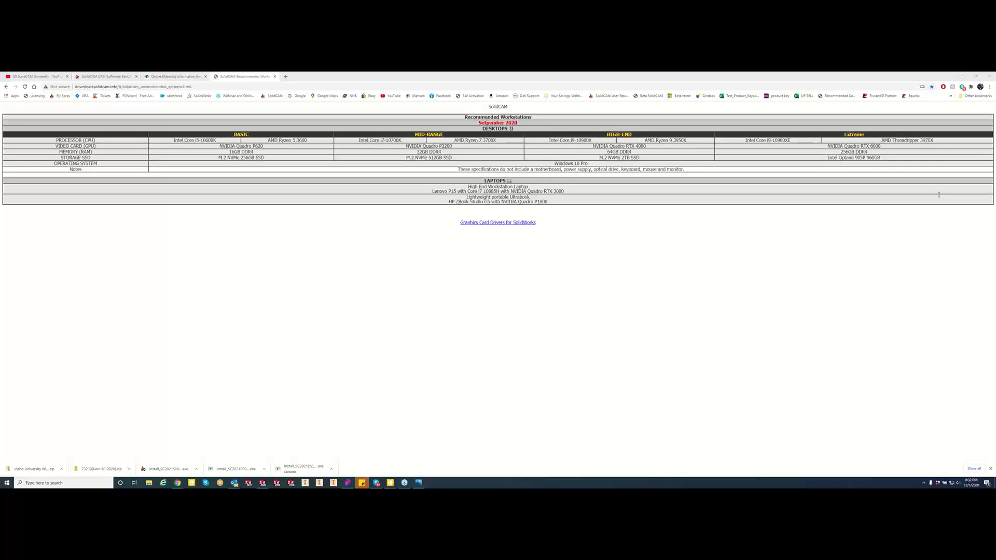
left_click(962, 76)
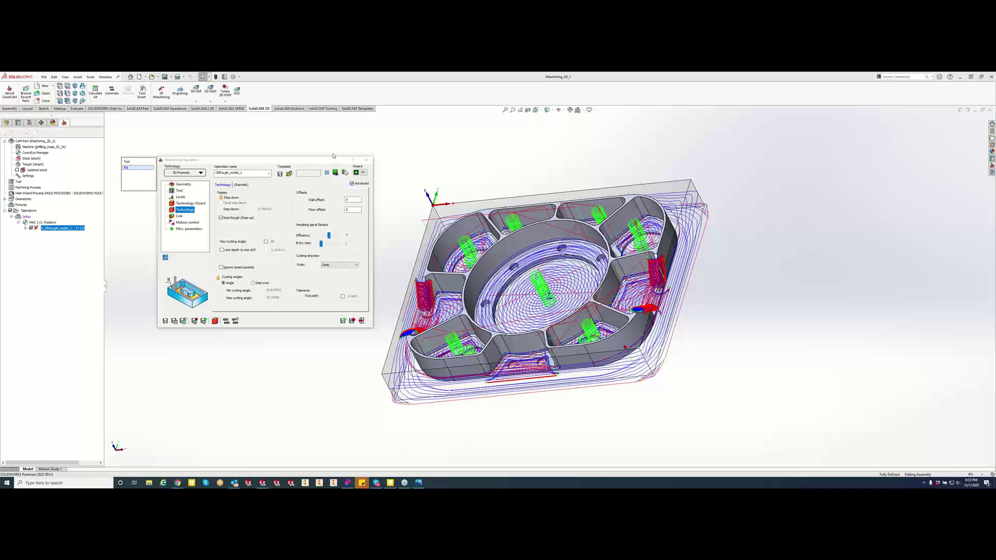
- Try to restrict the roughing operation to a working area along the stock's rectangular outline, then cancel the working area definition
middle_click_drag(433, 224, 456, 232)
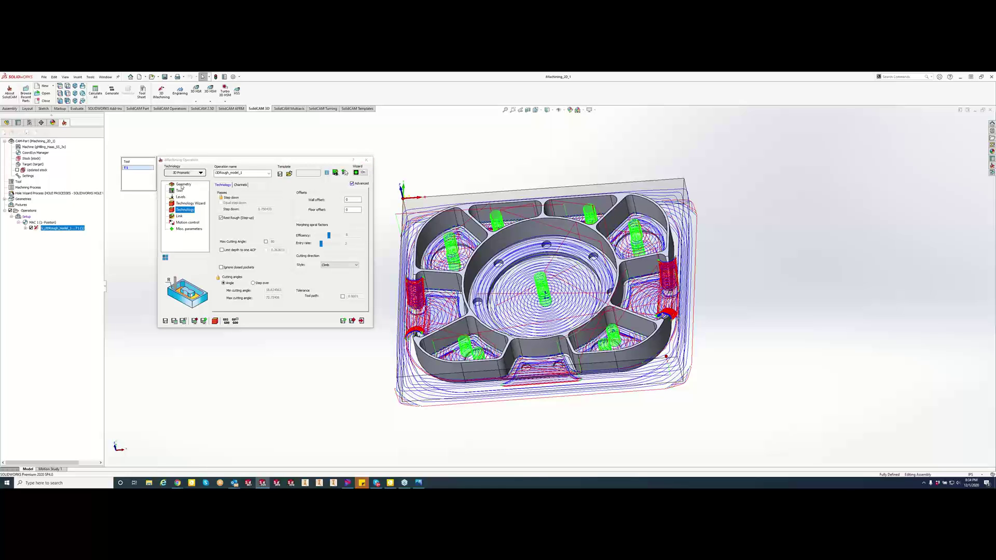
left_click(183, 184)
double_click(255, 208)
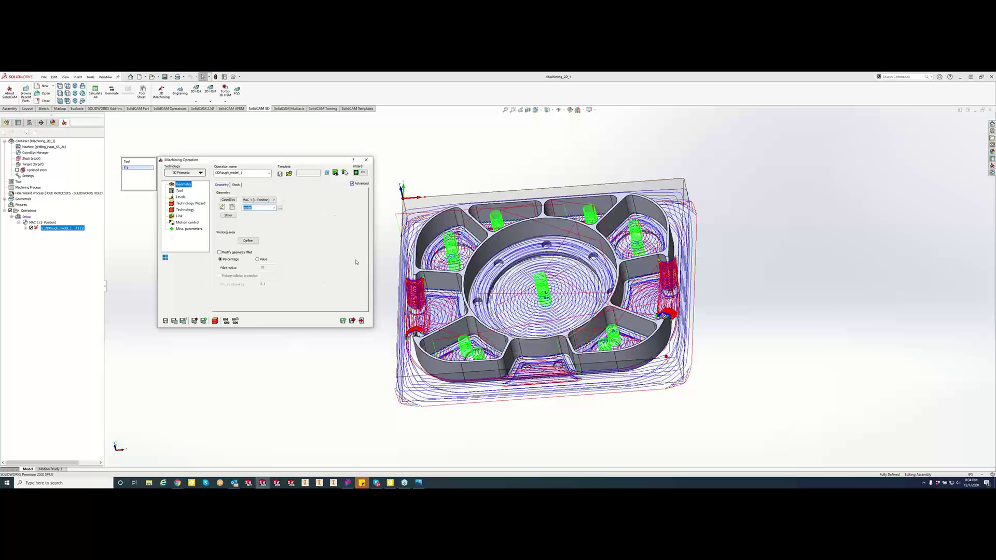
scroll(539, 285, "up", 5)
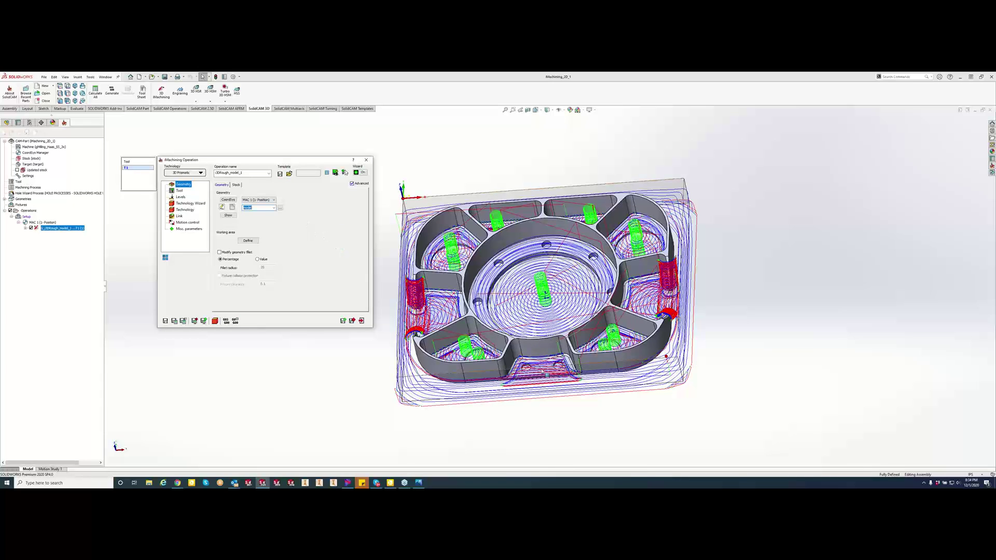
scroll(637, 297, "down", 3)
scroll(619, 295, "down", 2)
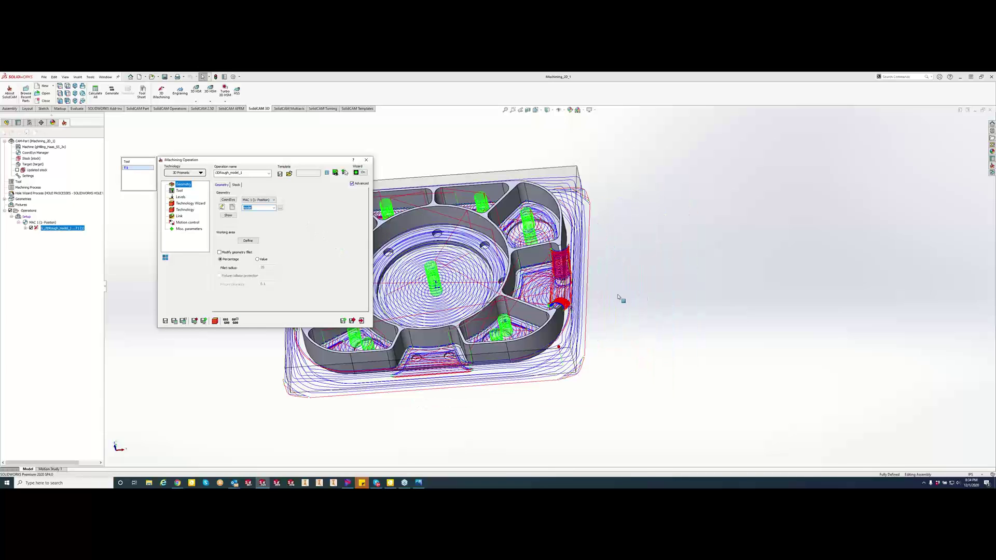
scroll(543, 285, "up", 3)
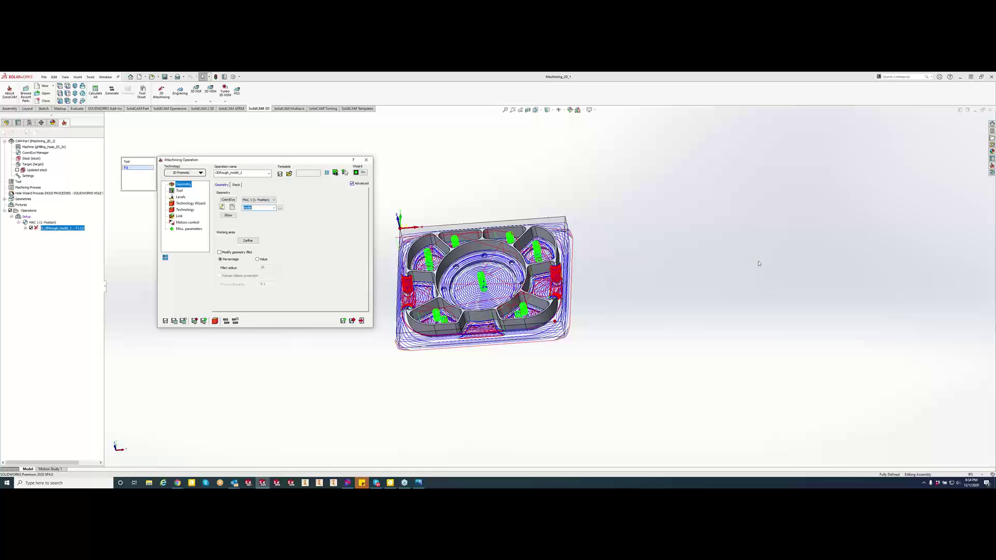
left_click(248, 240)
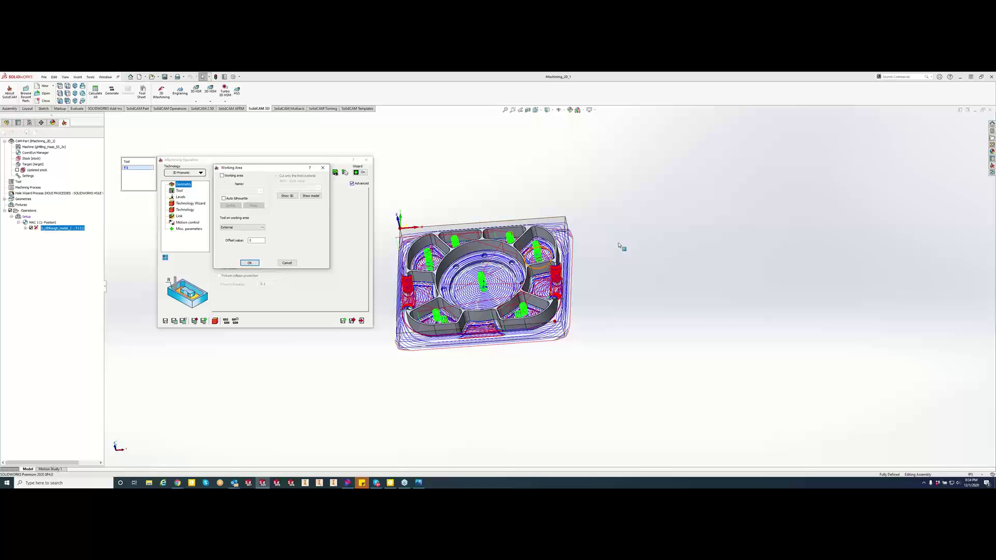
left_click(222, 175)
left_click(224, 206)
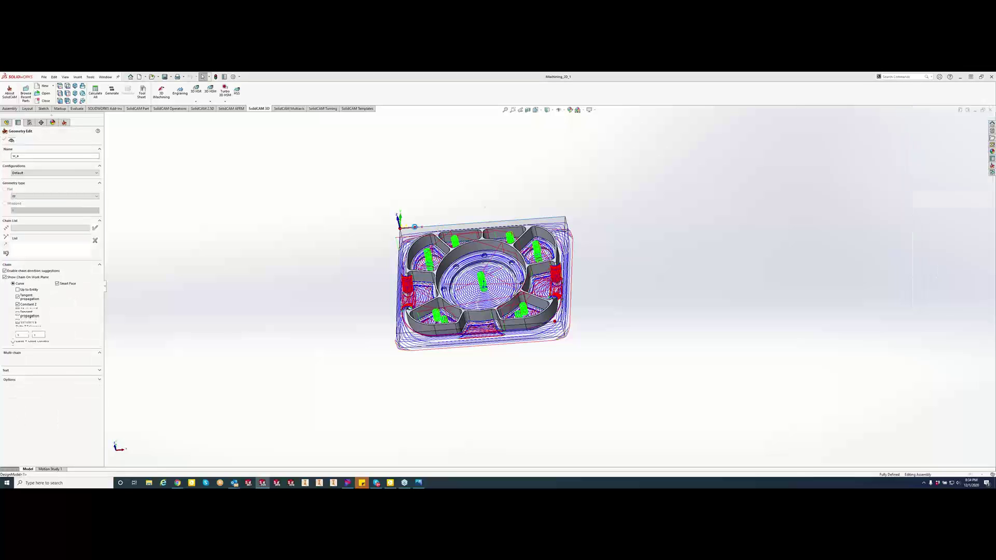
left_click(442, 229)
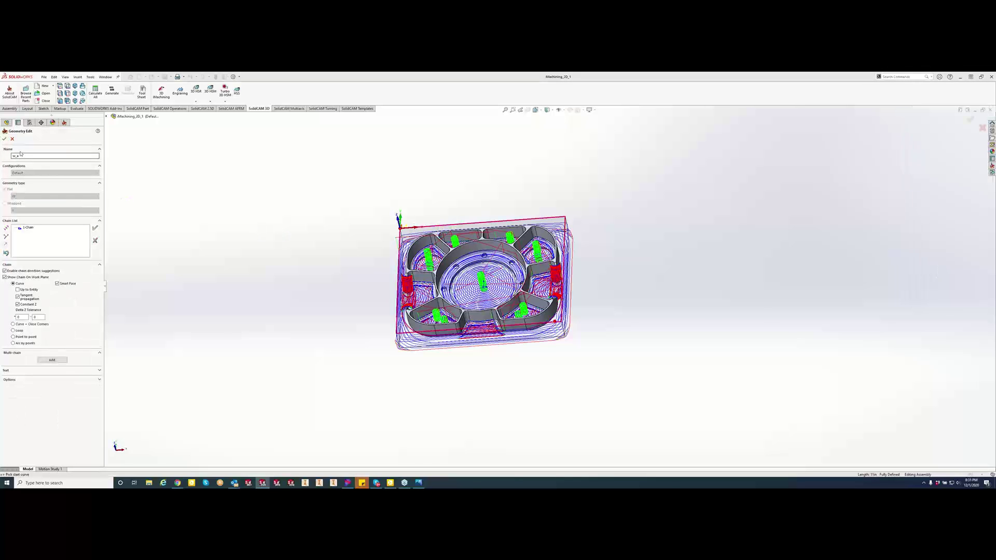
left_click(5, 139)
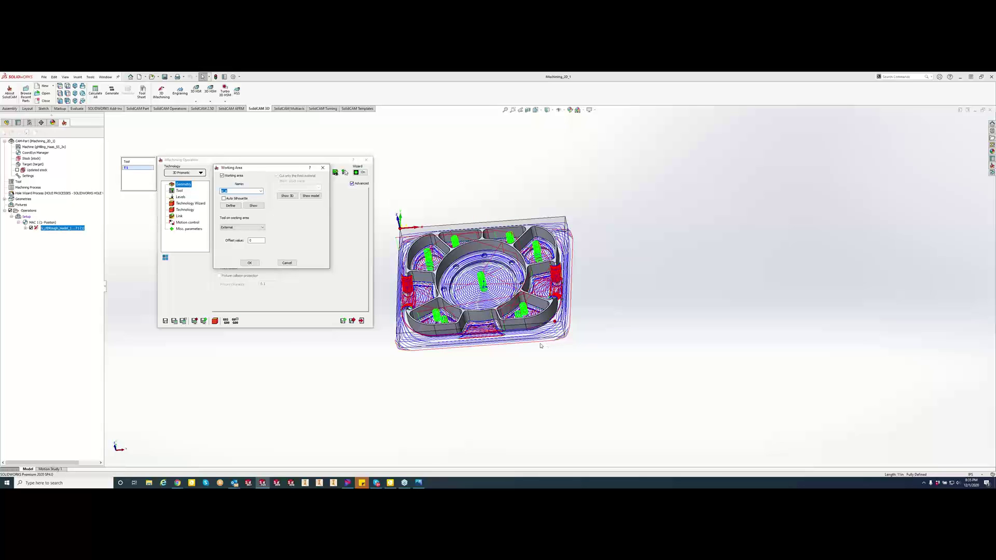
mouse_move(257, 240)
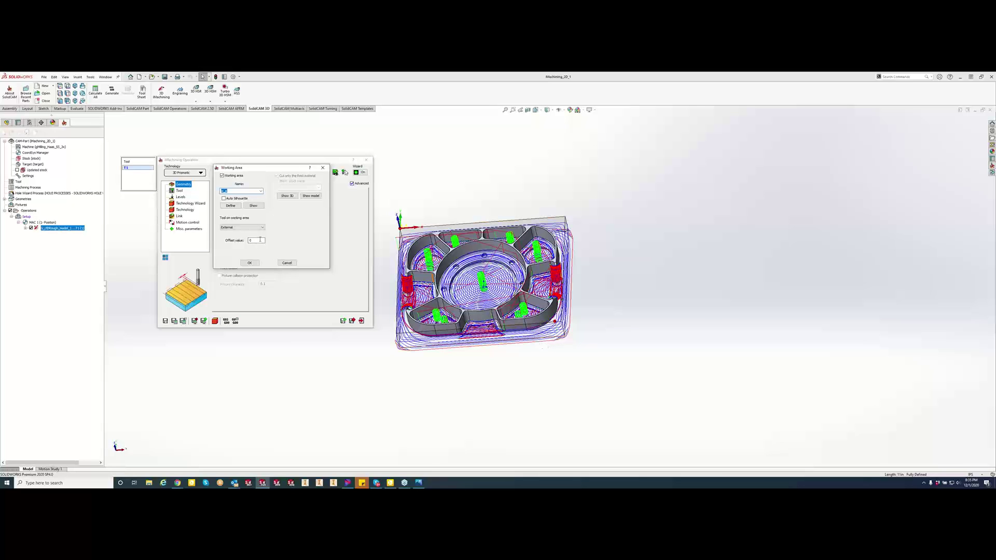
left_click(259, 240)
middle_click_drag(463, 268, 466, 310)
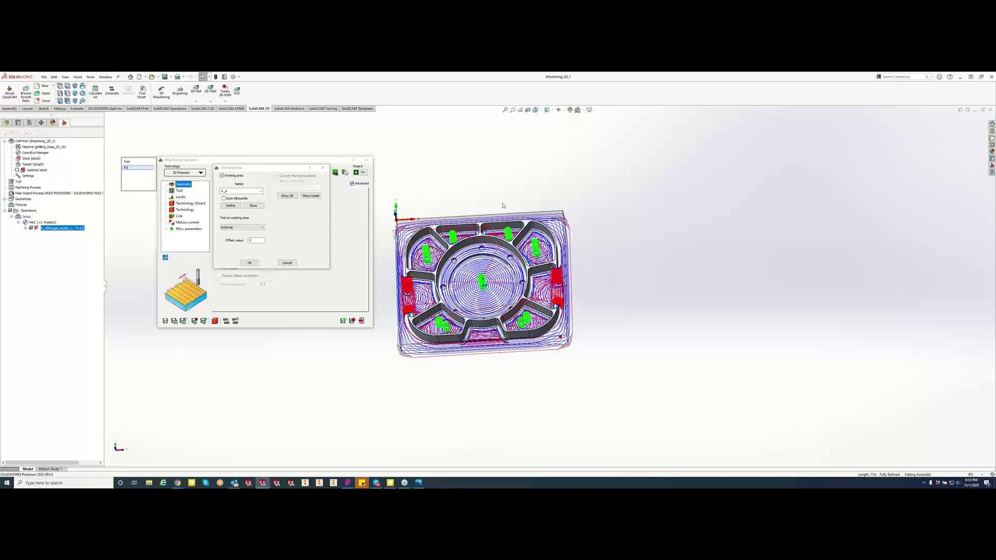
left_click(287, 262)
- Close the roughing operation and its CAM part, and open the recent CAM part 3d imachining
left_click(368, 161)
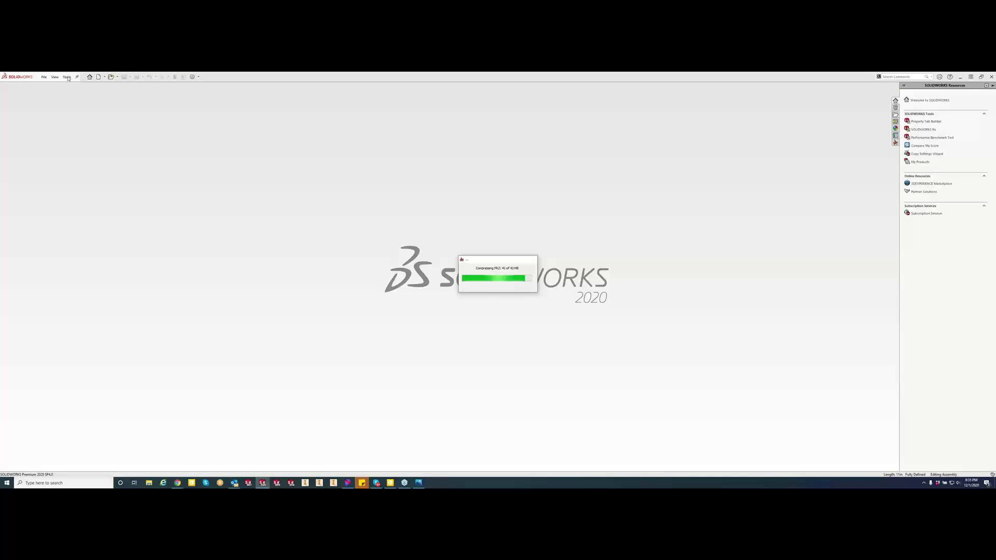
left_click(67, 77)
mouse_move(71, 100)
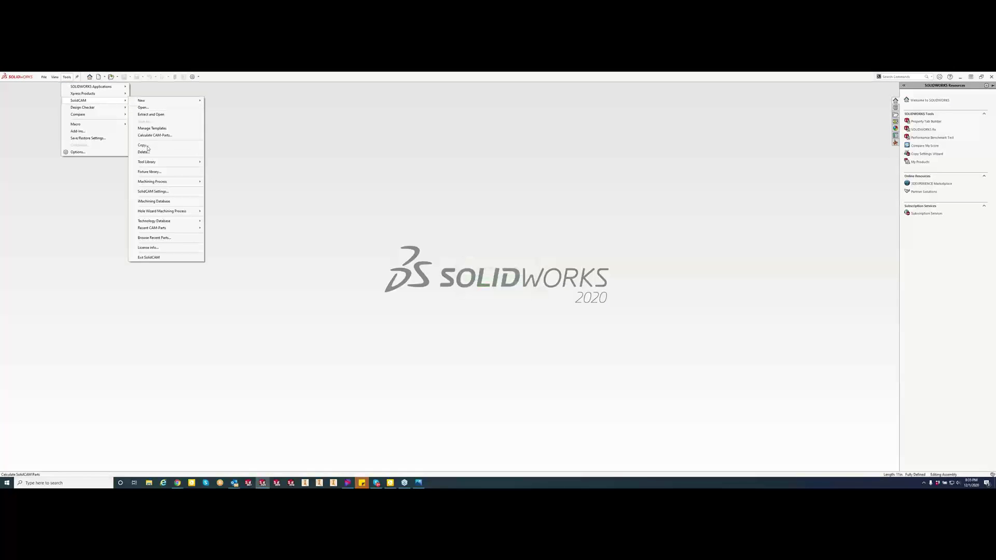
mouse_move(160, 224)
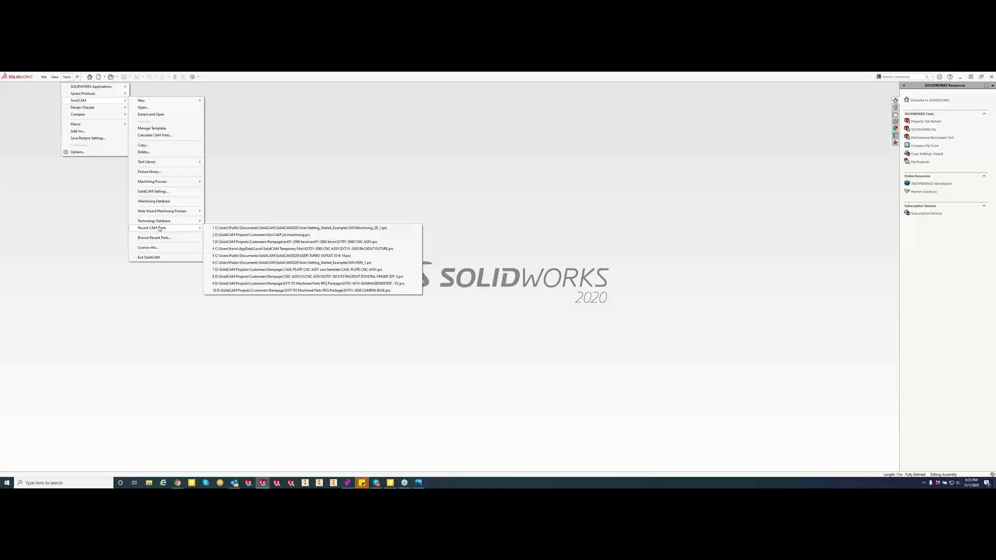
left_click(229, 236)
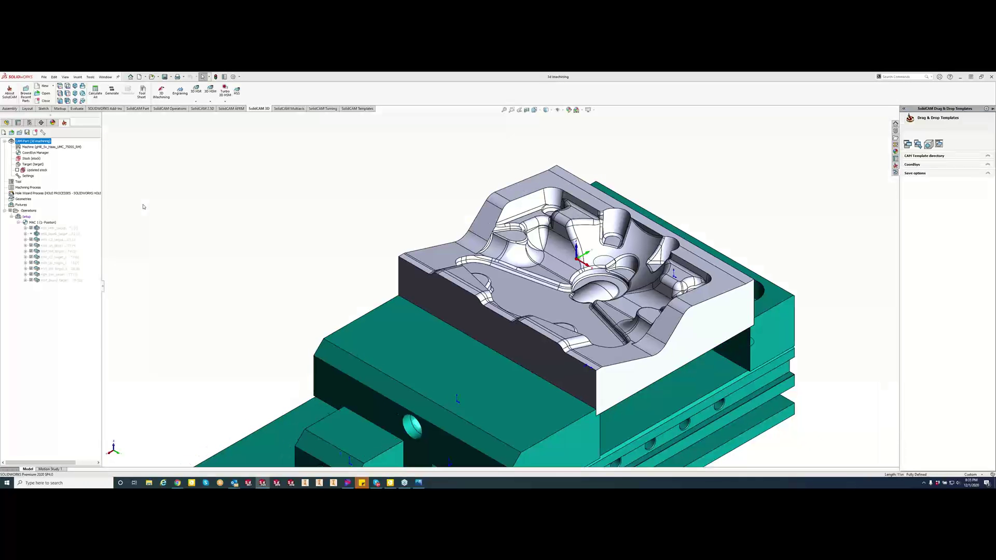
- Preview the target geometry of the new 3D iMachining operation on the mold part, and close the preview
left_click(251, 232)
middle_click_drag(251, 232, 242, 238)
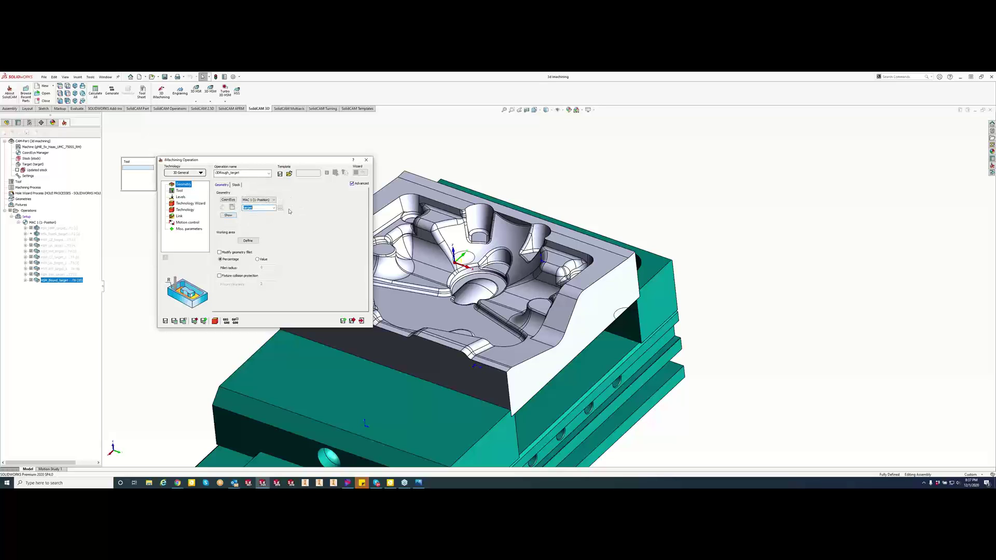
left_click(228, 215)
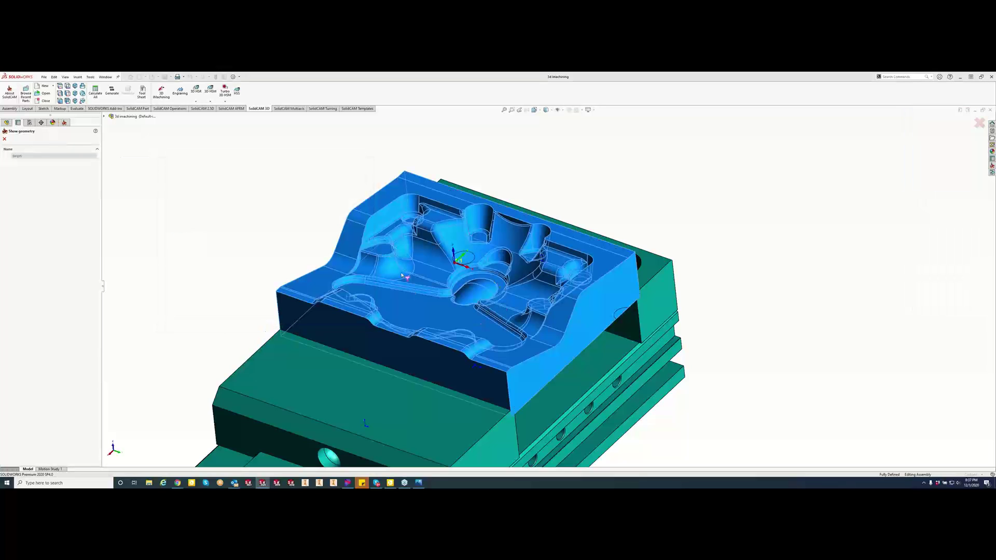
left_click(4, 138)
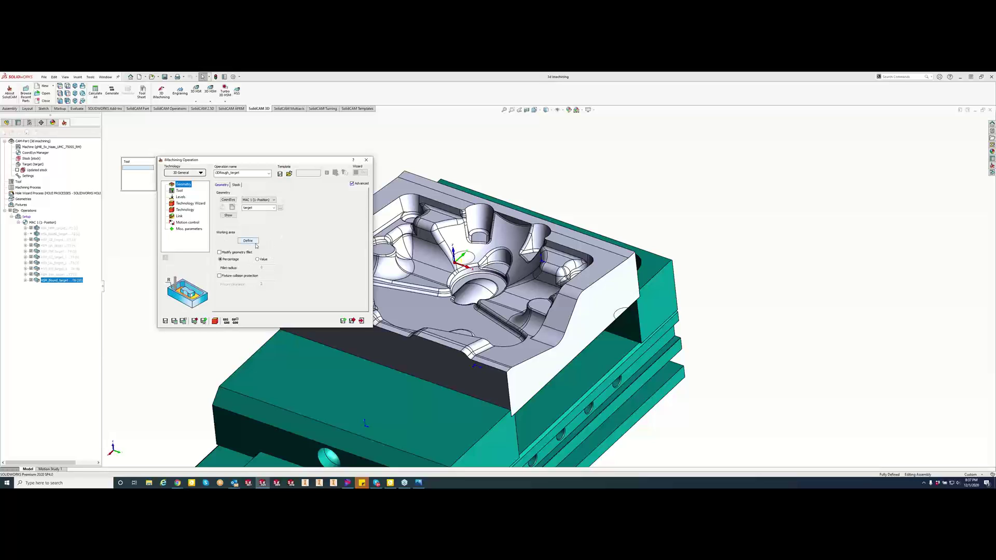
- Assign tools T1 and T2 from the part's tool table to the operation, and open its level settings
left_click(179, 190)
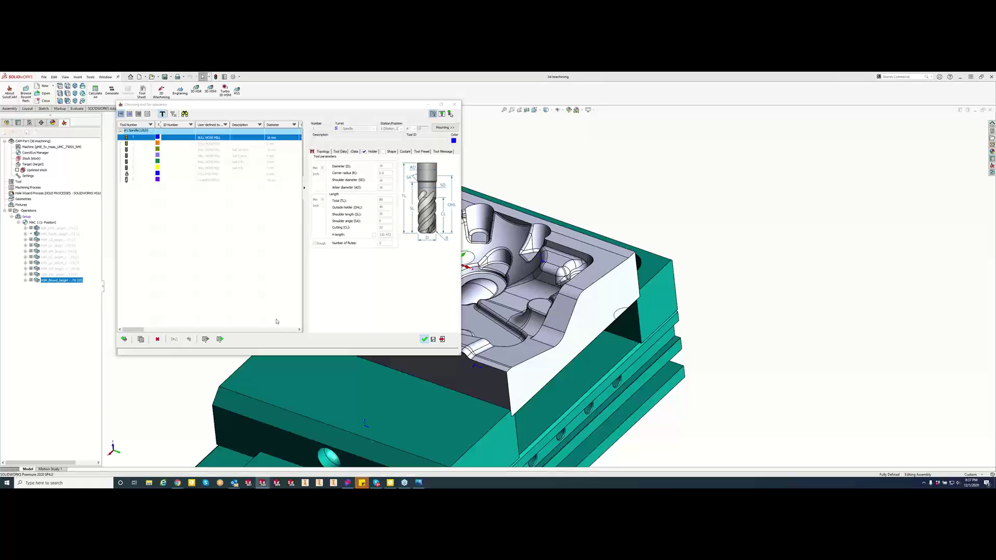
key("Return")
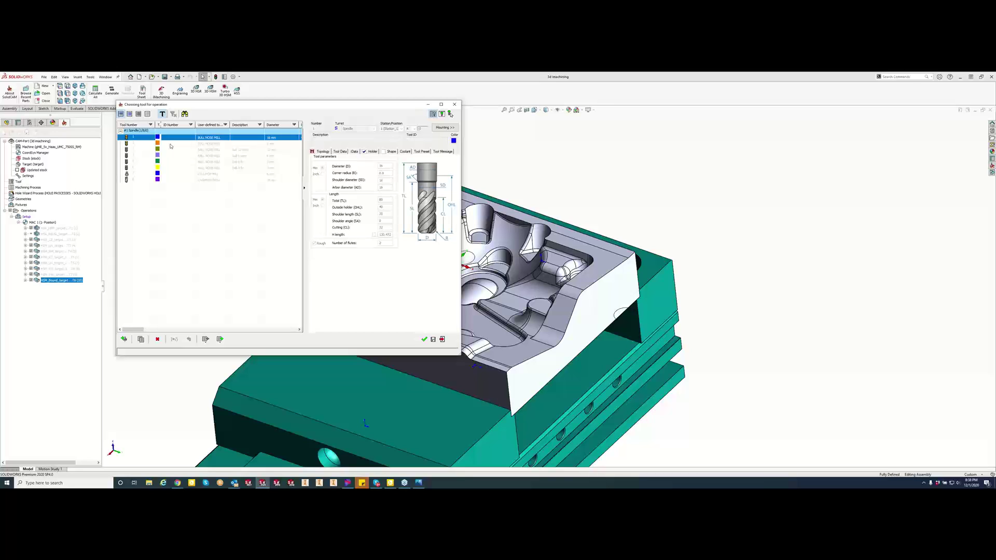
left_click(171, 144)
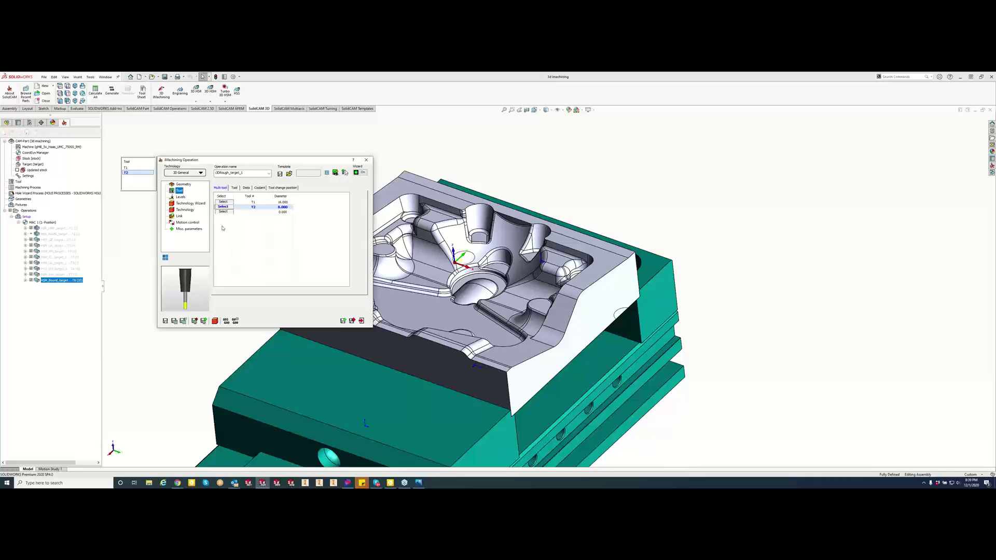
left_click(181, 197)
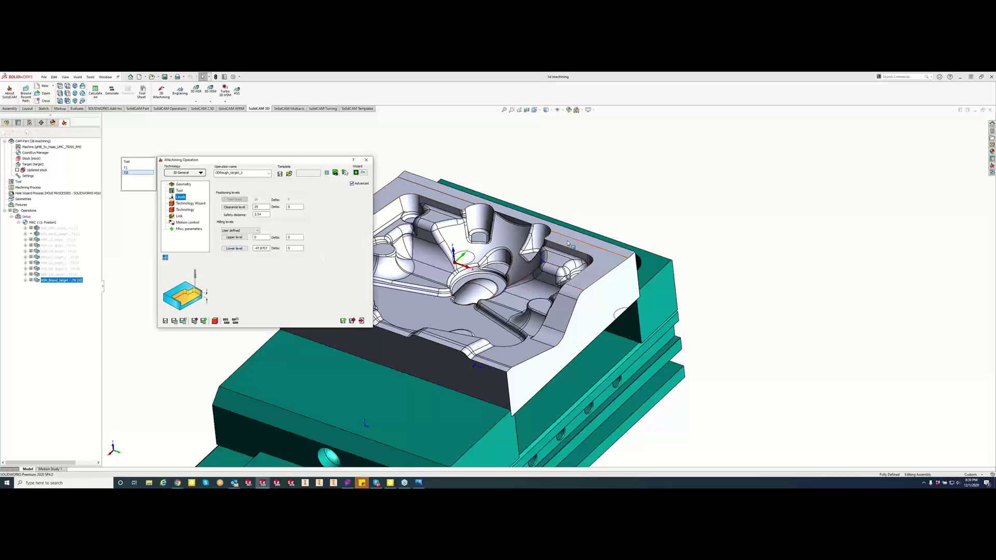
- Review the operation's cutting conditions and technology parameters, then save and calculate the 3D iMachining roughing
left_click(187, 204)
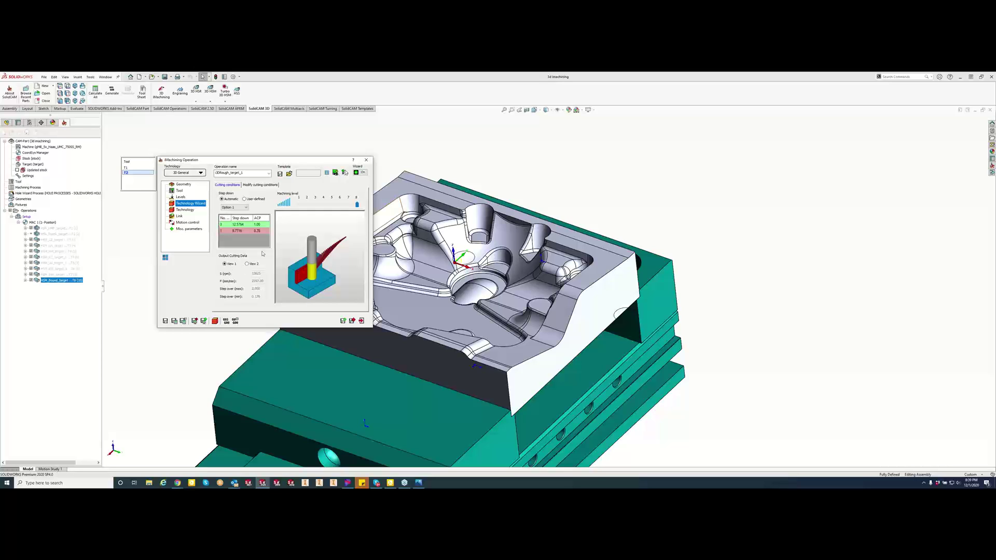
left_click(184, 209)
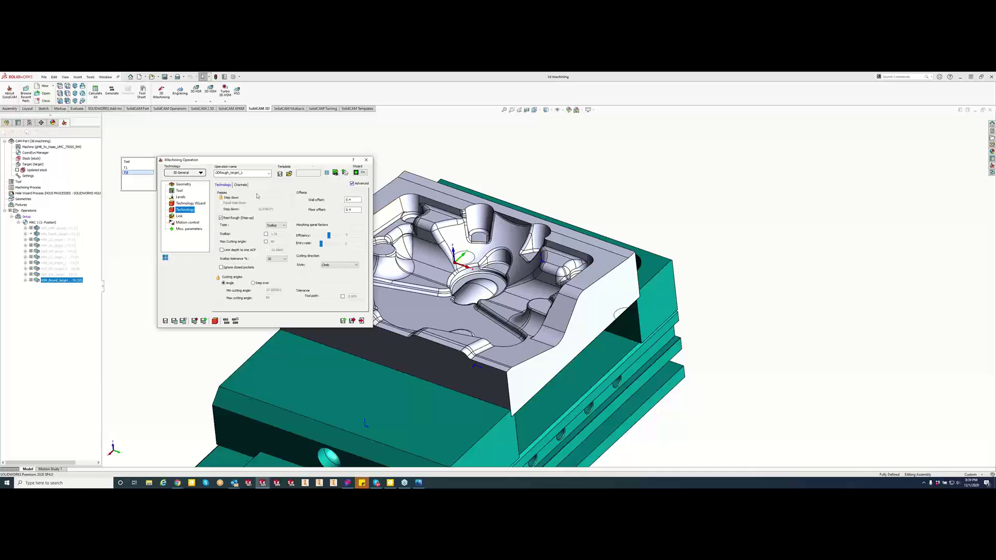
mouse_move(277, 246)
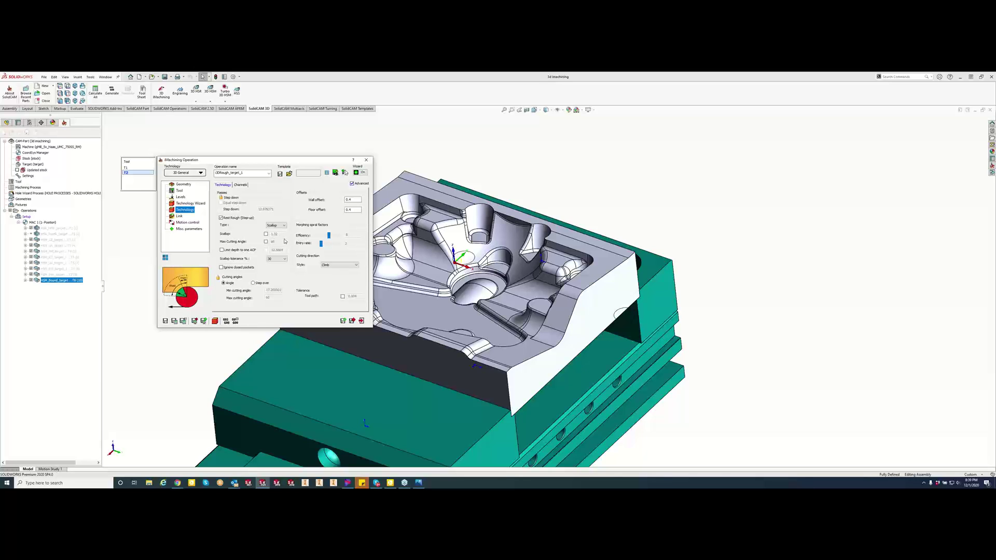
left_click(175, 321)
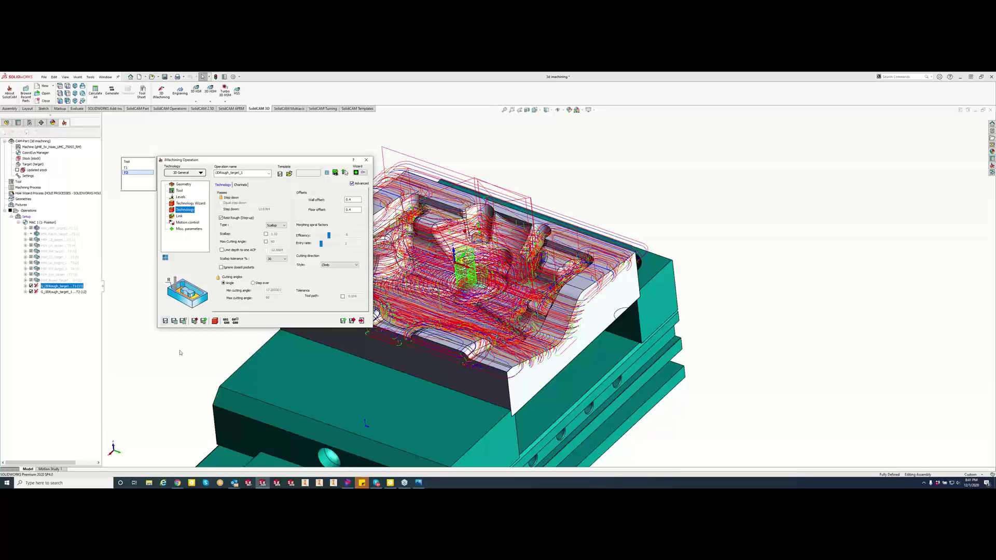
- Check the Technology Wizard's cutting conditions and run a SolidVerify simulation of the calculated two-tool roughing
left_click(190, 204)
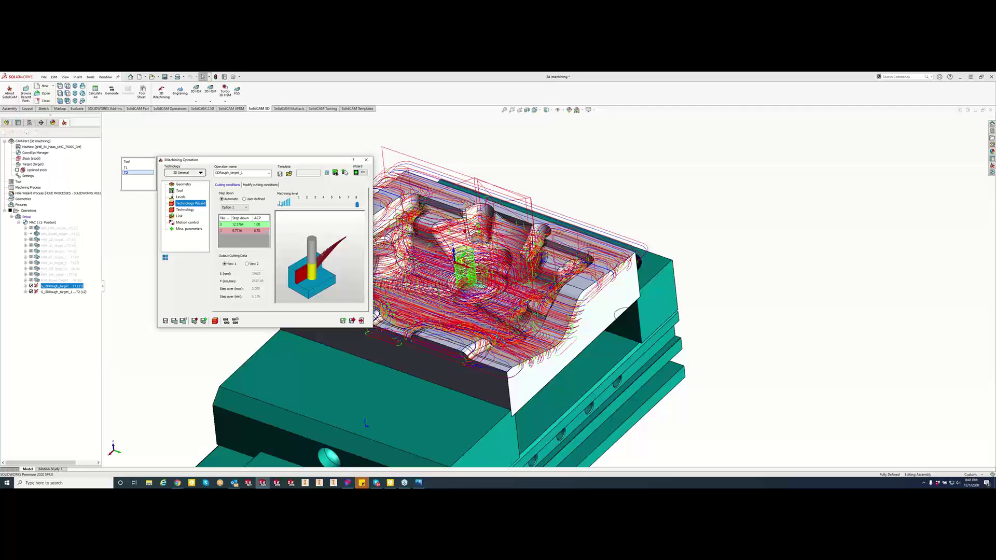
left_click_drag(285, 160, 235, 121)
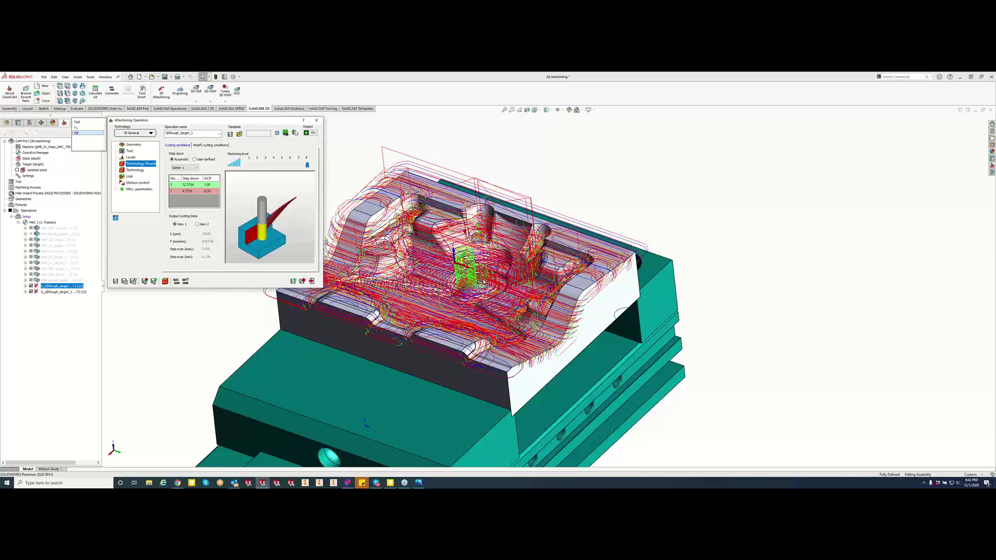
left_click(164, 281)
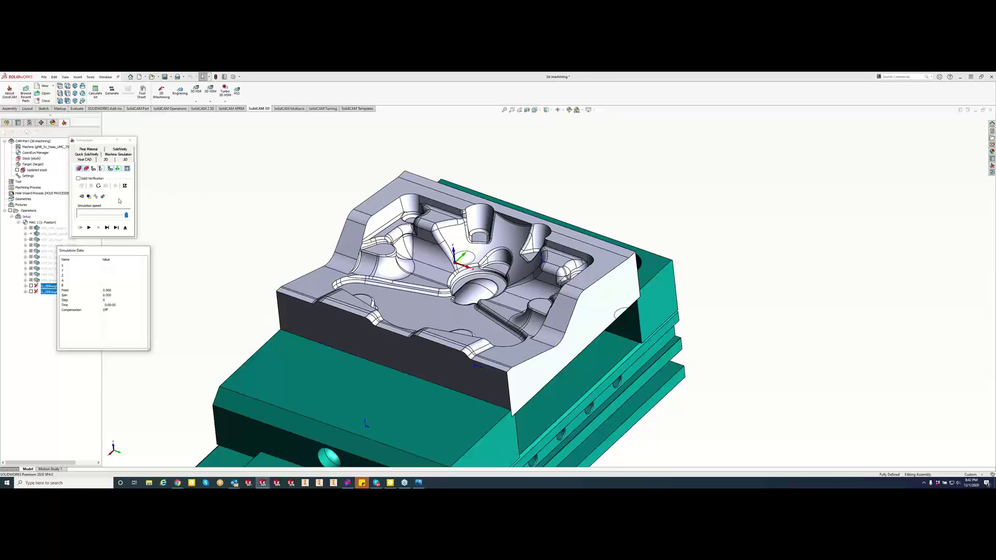
left_click(119, 149)
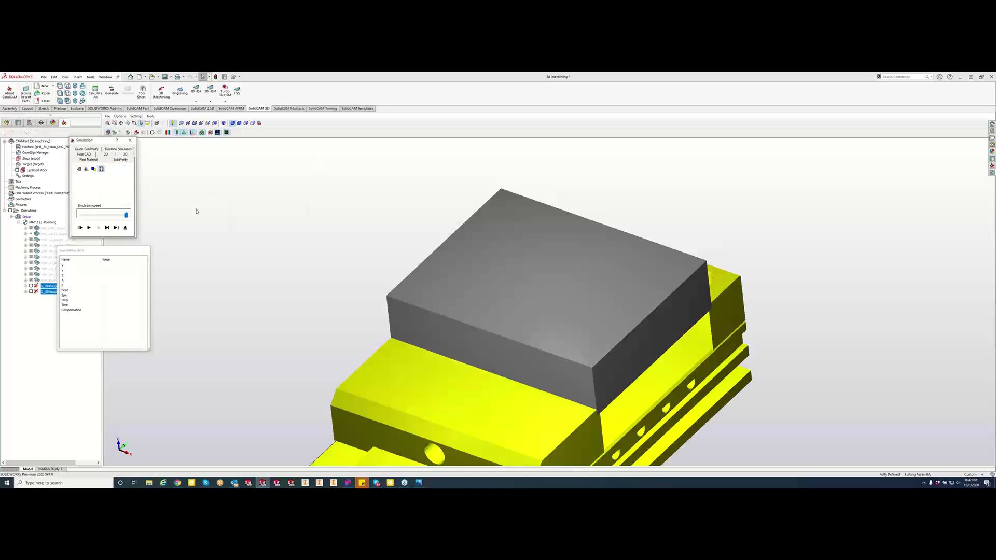
left_click(88, 227)
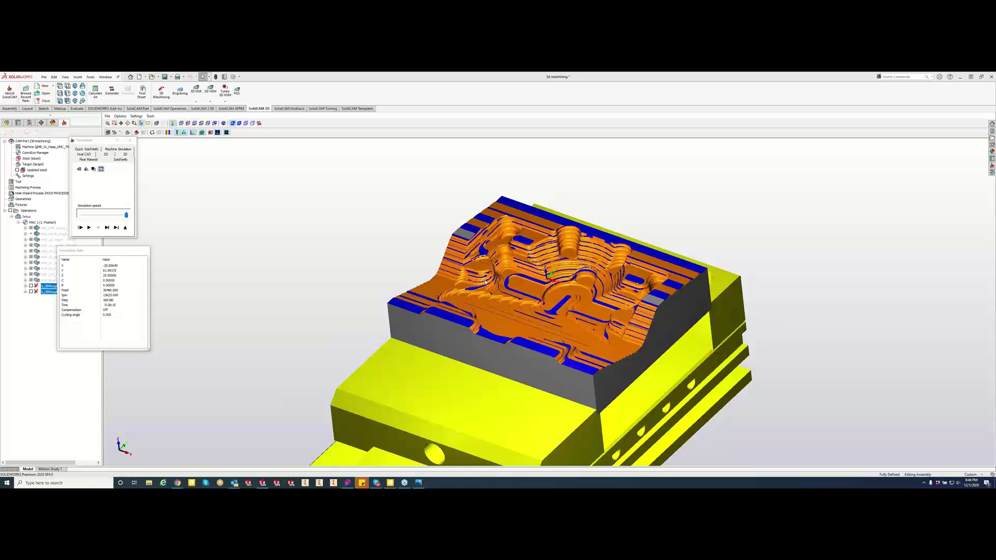
- Examine the simulated stock's stepped slopes and pockets up close, and exit the simulation
middle_click_drag(558, 310, 568, 336)
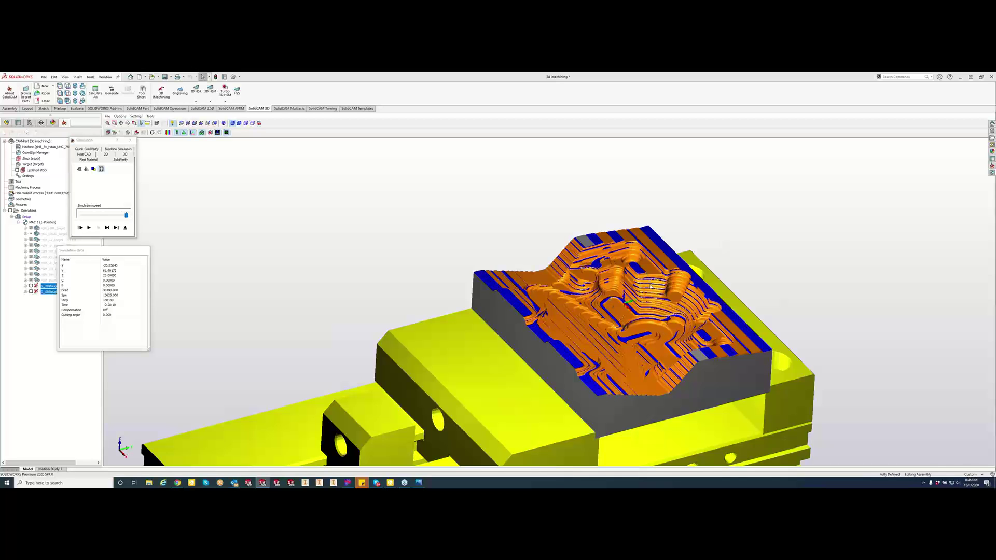
scroll(650, 286, "up", 3)
scroll(498, 263, "up", 4)
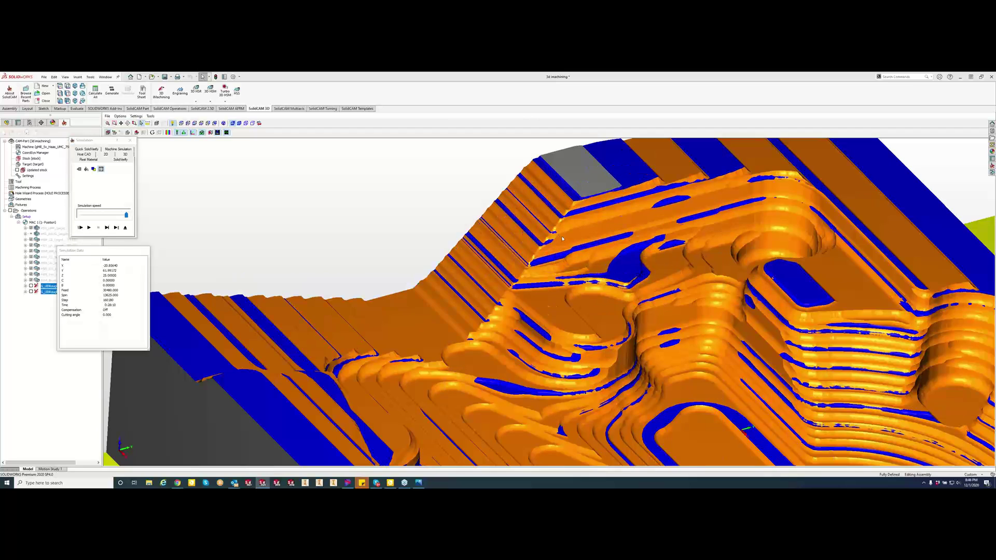
middle_click_drag(534, 241, 557, 234)
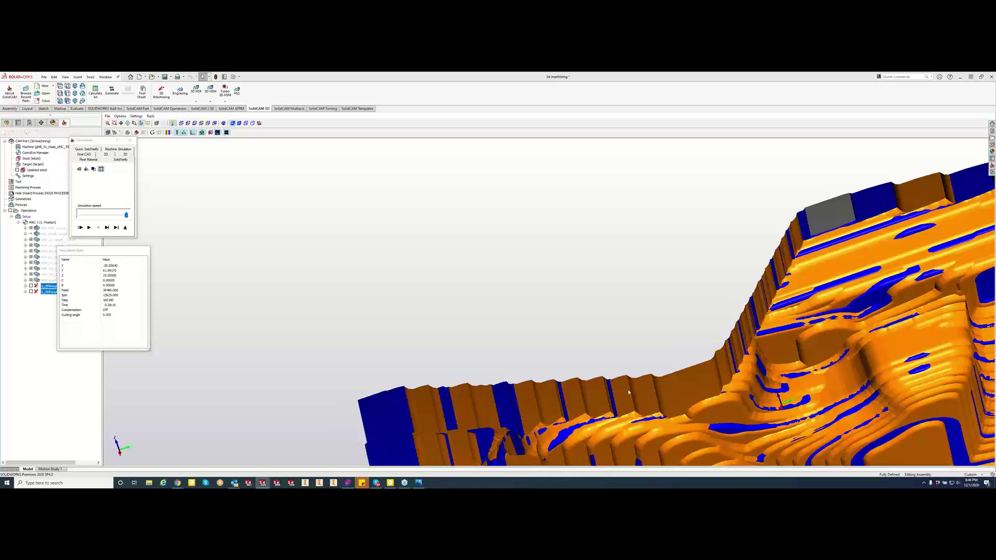
scroll(765, 282, "up", 4)
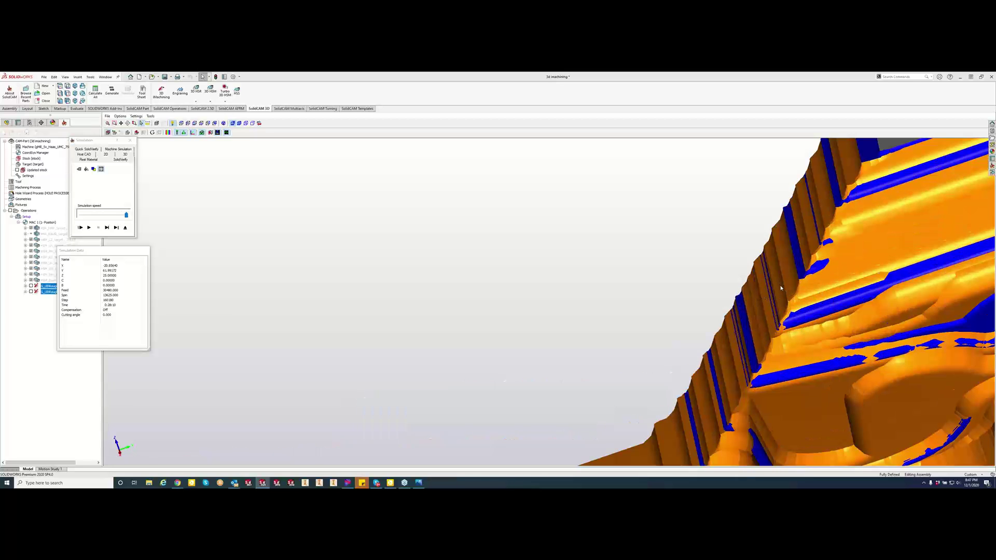
middle_click_drag(753, 329, 604, 413)
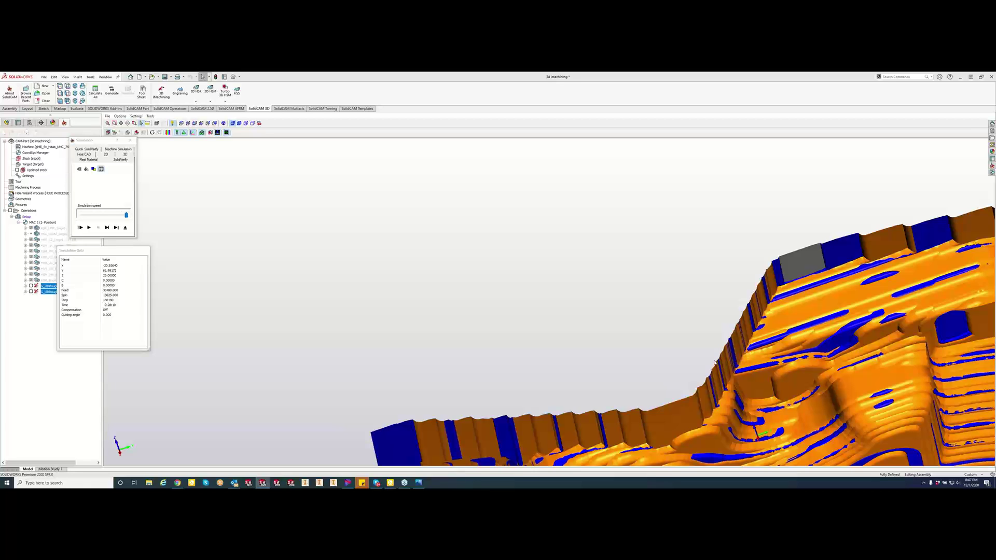
scroll(713, 362, "up", 5)
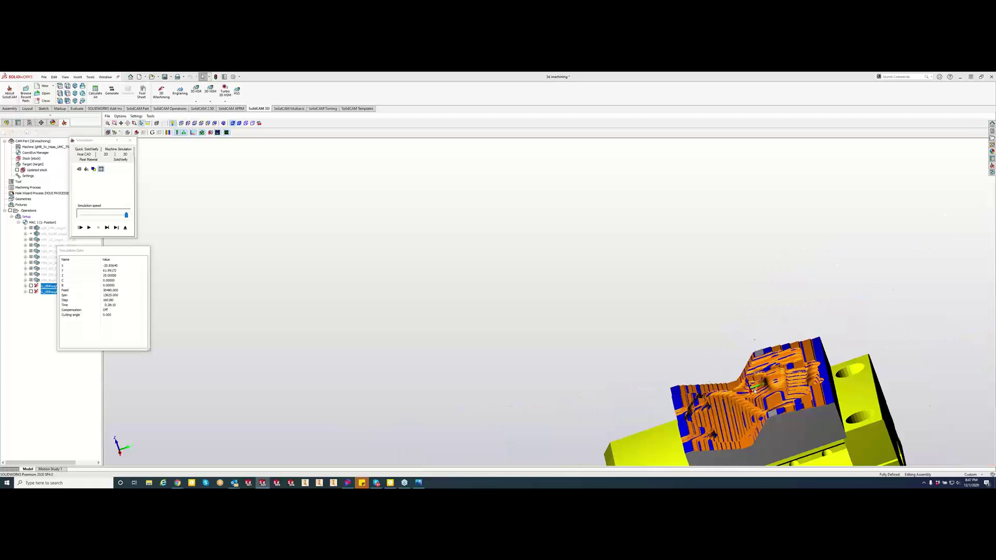
scroll(835, 436, "down", 5)
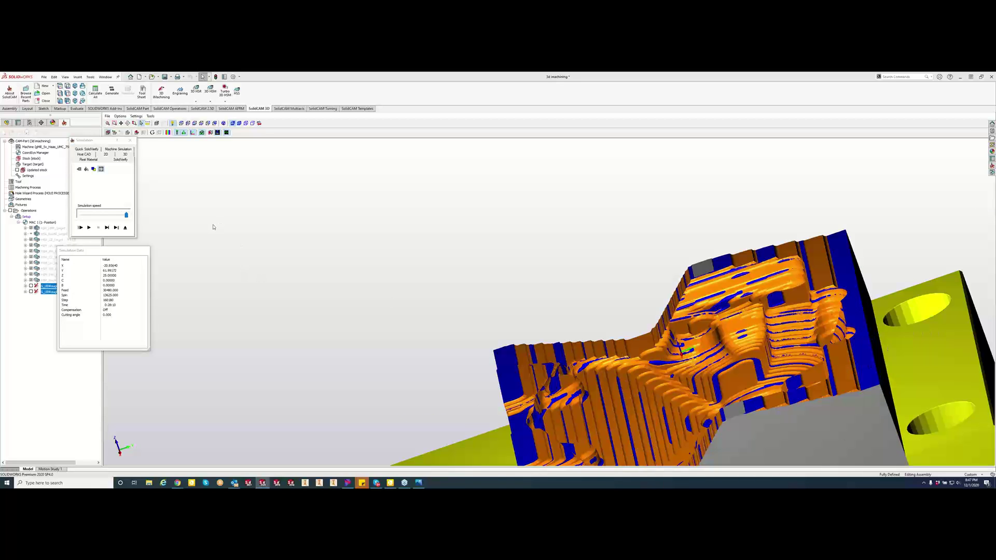
left_click(129, 140)
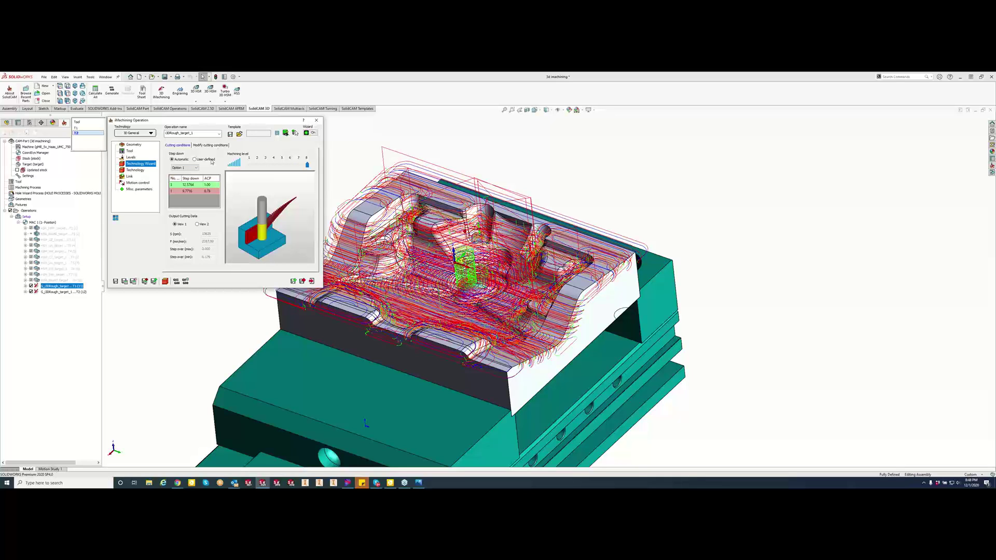
- Open the settings for modifying cutting conditions and inspect the roughing toolpath around the mold's corner pockets and outer edge
left_click(205, 146)
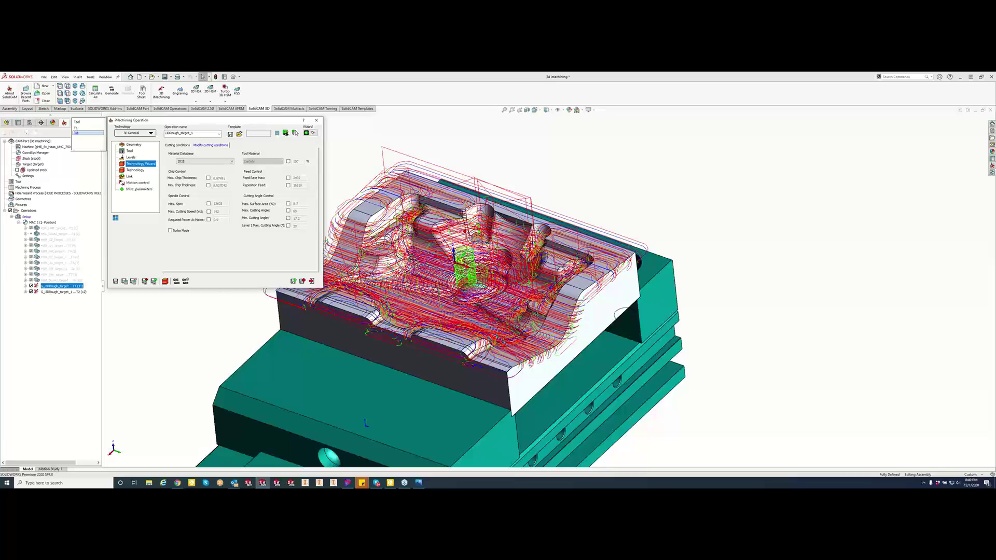
scroll(462, 215, "down", 5)
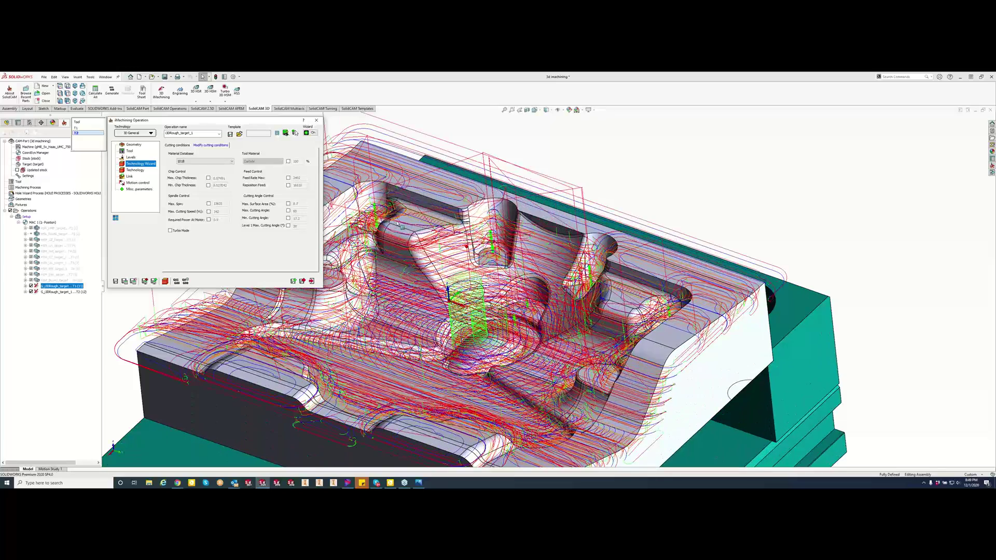
scroll(399, 223, "down", 6)
middle_click_drag(461, 234, 505, 291)
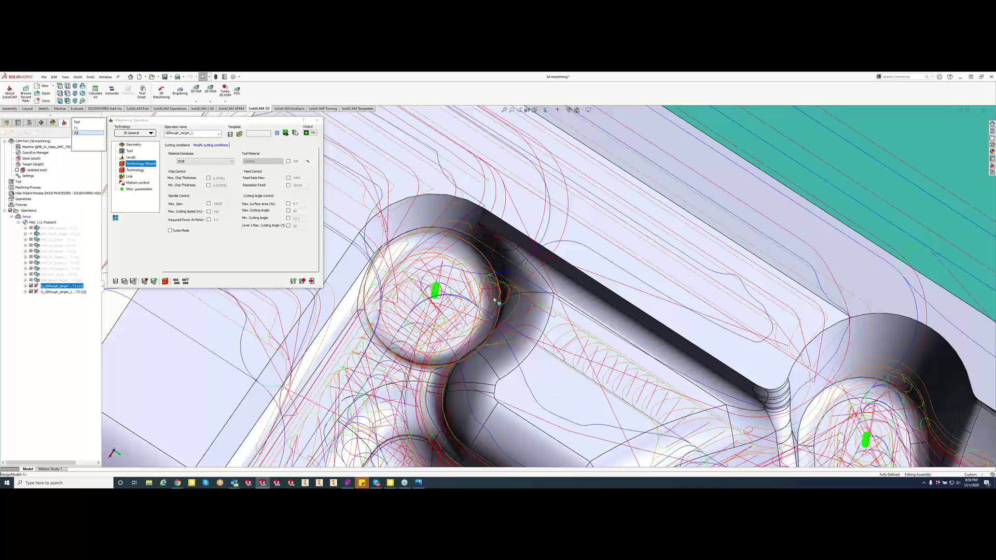
scroll(494, 300, "up", 5)
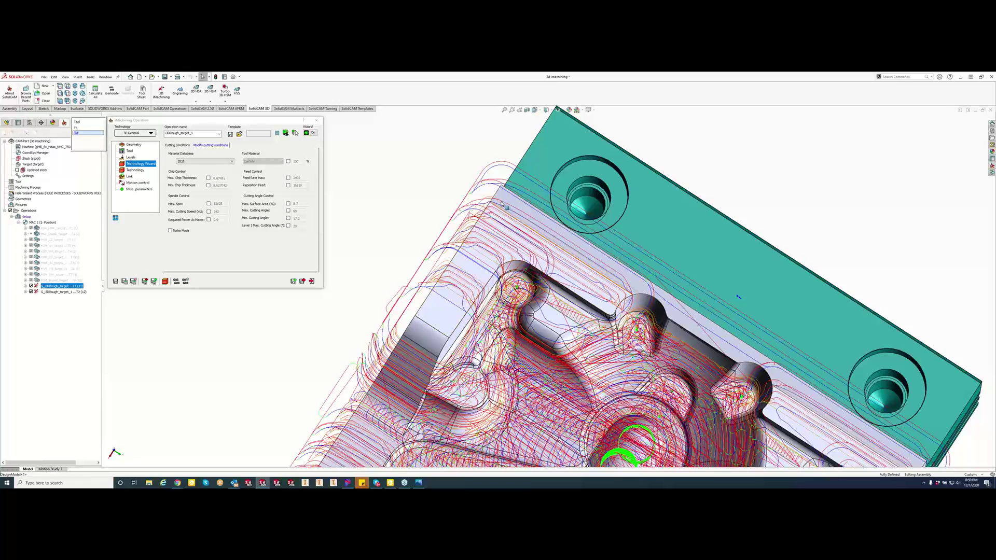
scroll(503, 206, "up", 6)
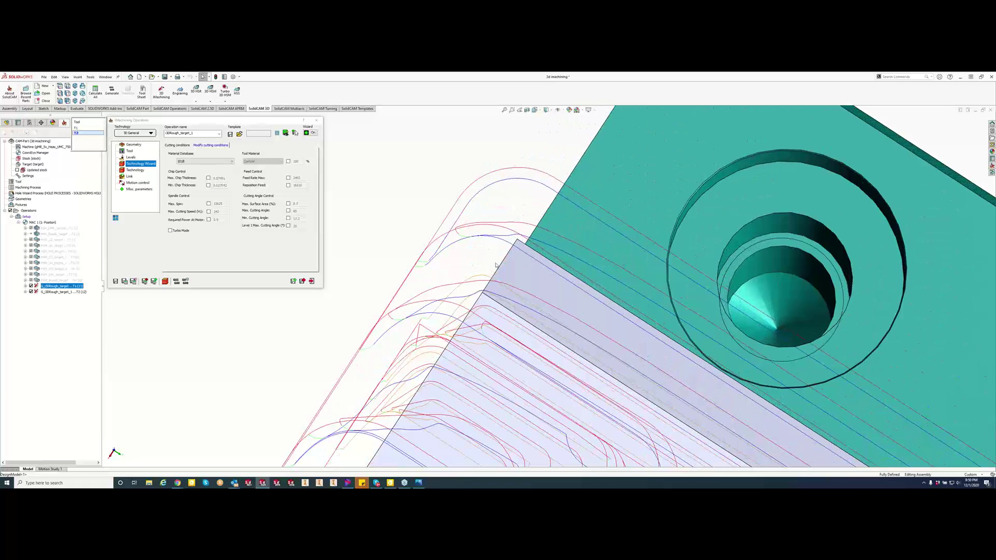
scroll(495, 265, "down", 2)
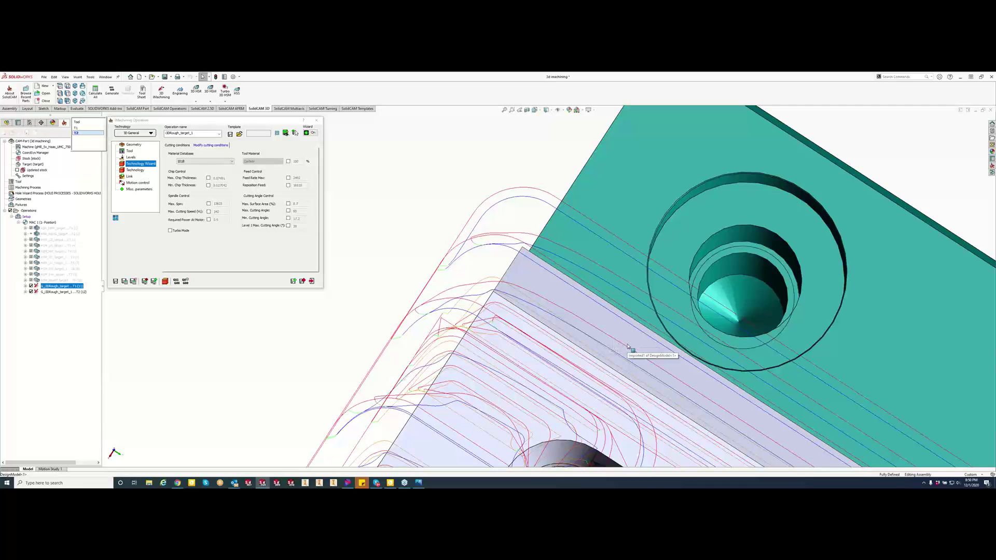
scroll(608, 350, "up", 2)
scroll(608, 349, "up", 6)
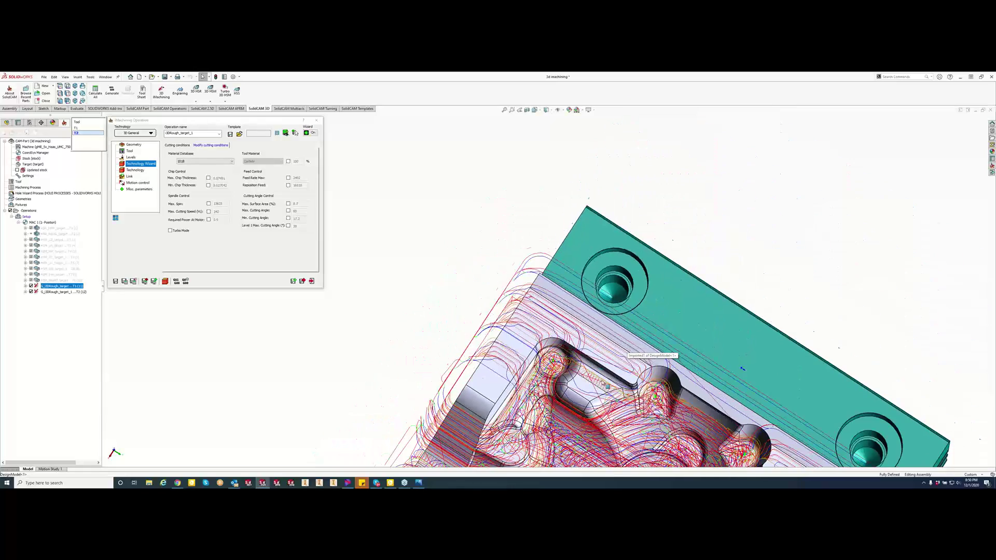
middle_click_drag(673, 411, 591, 315)
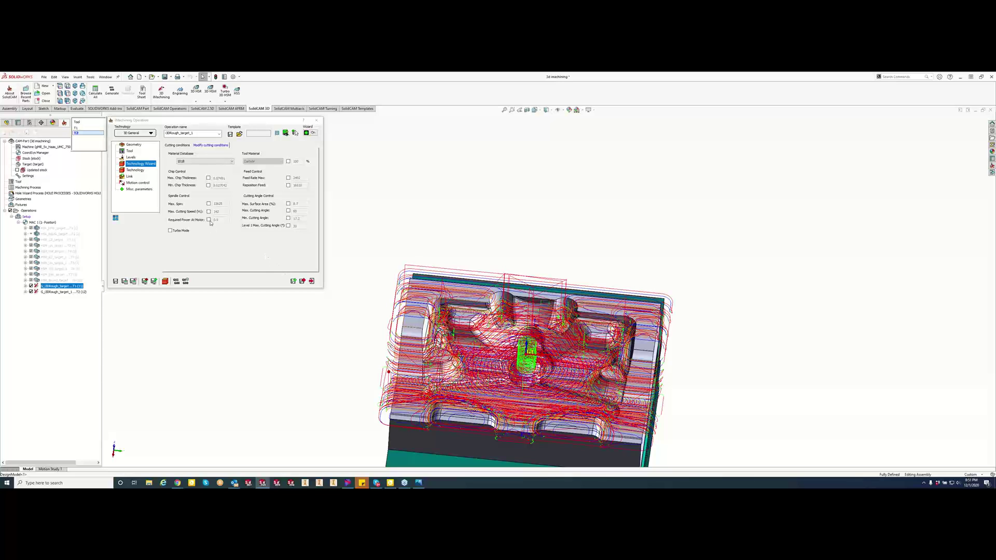
- Review the technology parameters and the wizard's cutting conditions, showing the output cutting data in View 2
left_click(136, 170)
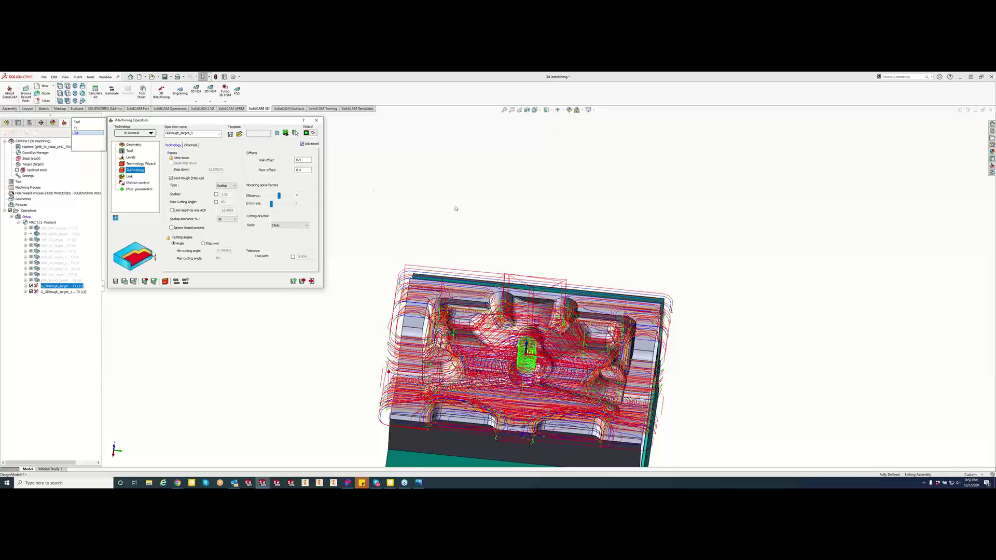
left_click(175, 243)
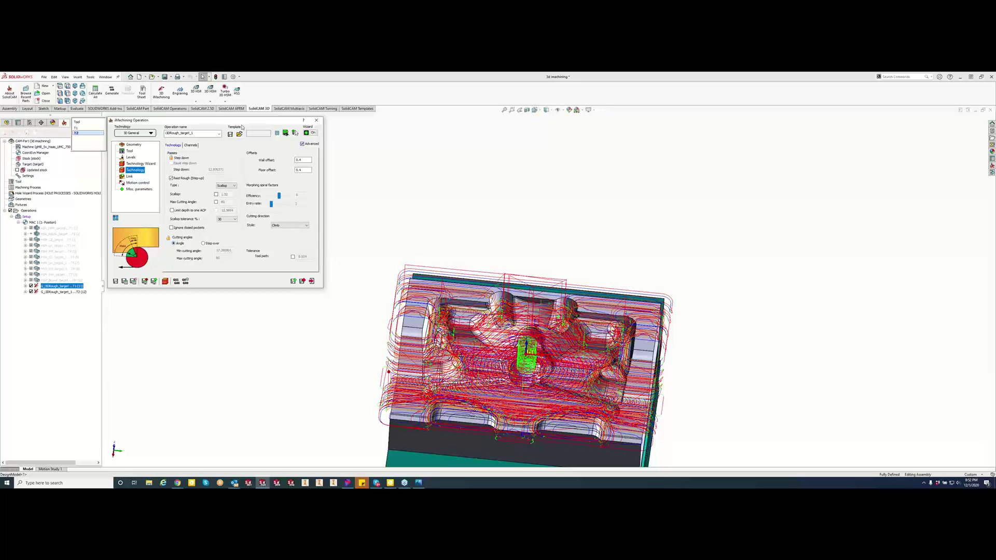
left_click_drag(241, 121, 438, 161)
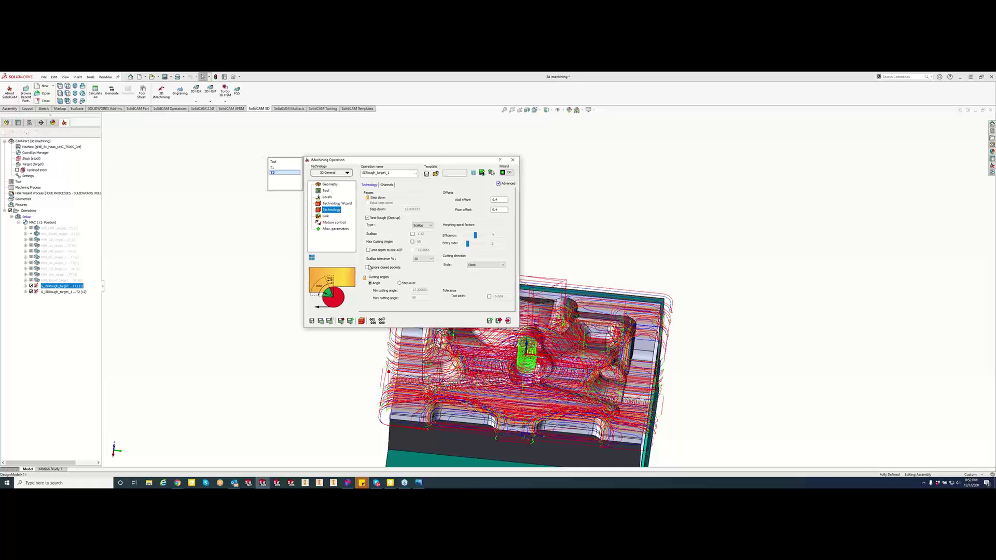
left_click(345, 204)
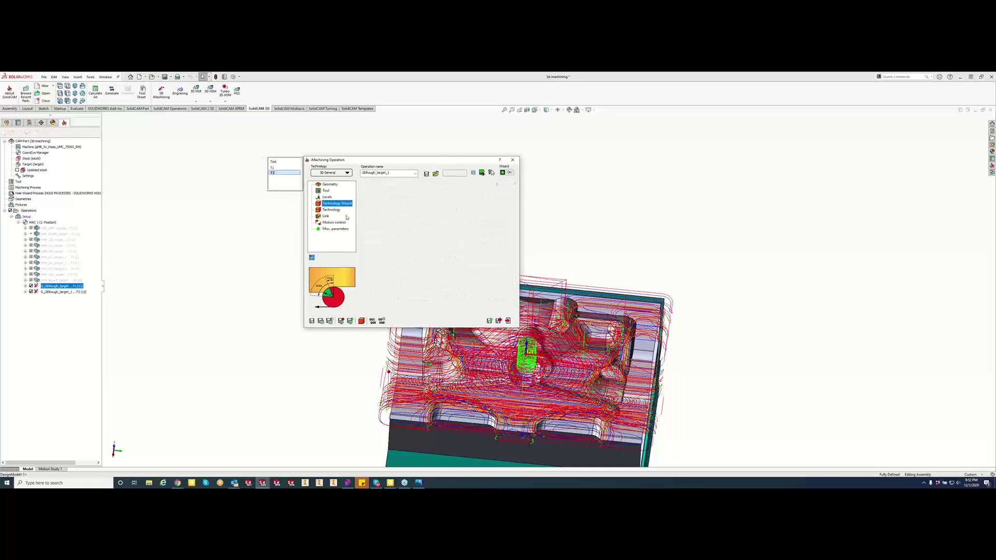
left_click(376, 186)
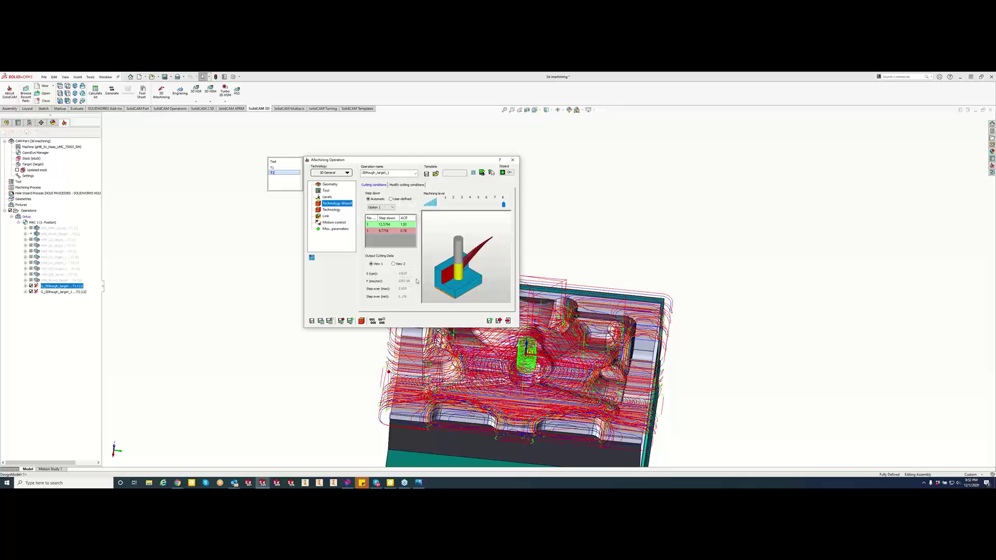
left_click(395, 265)
- Switch to Chrome and view the KevCAM Online Night School class schedule and the SolidCAM University YouTube channel
mouse_move(178, 483)
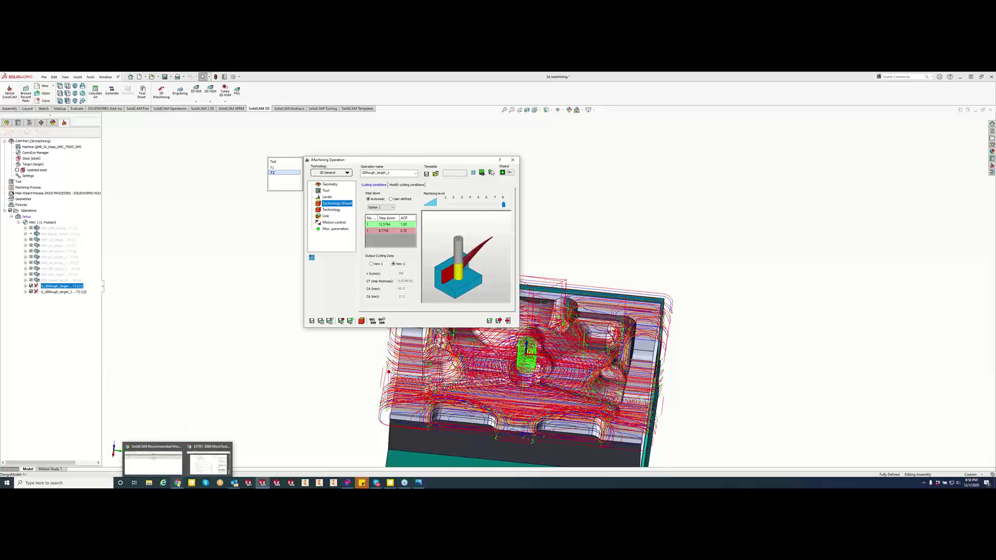
left_click(165, 467)
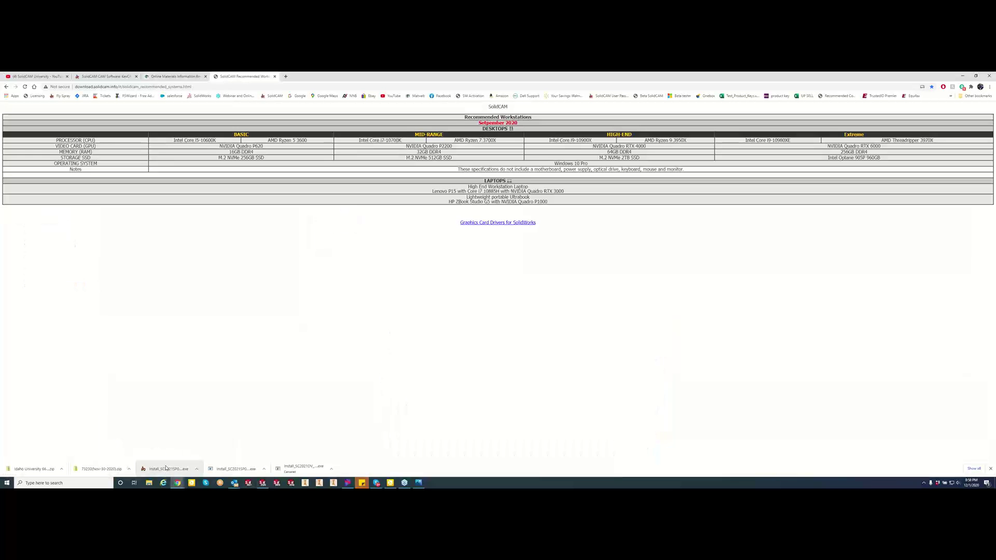
left_click(44, 76)
left_click(101, 76)
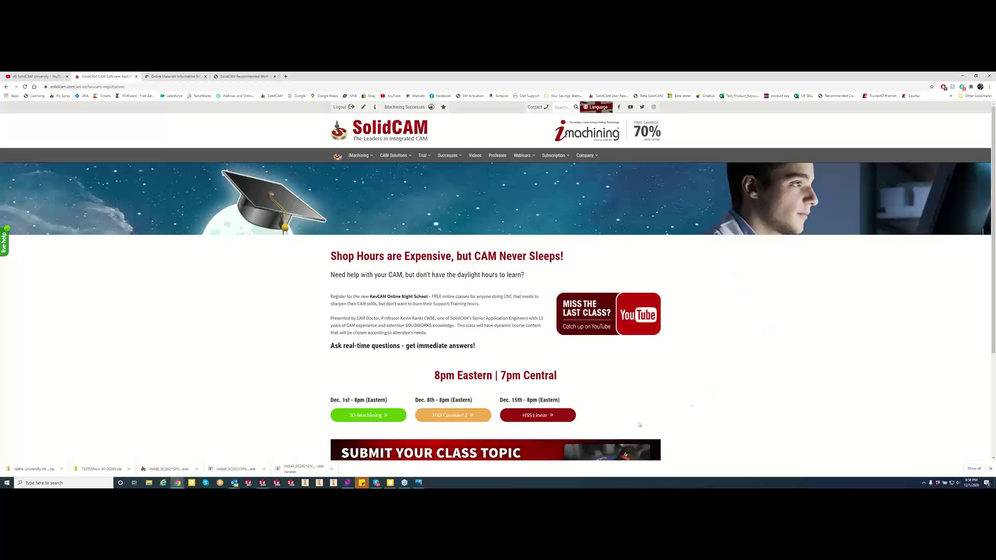
scroll(347, 265, "down", 2)
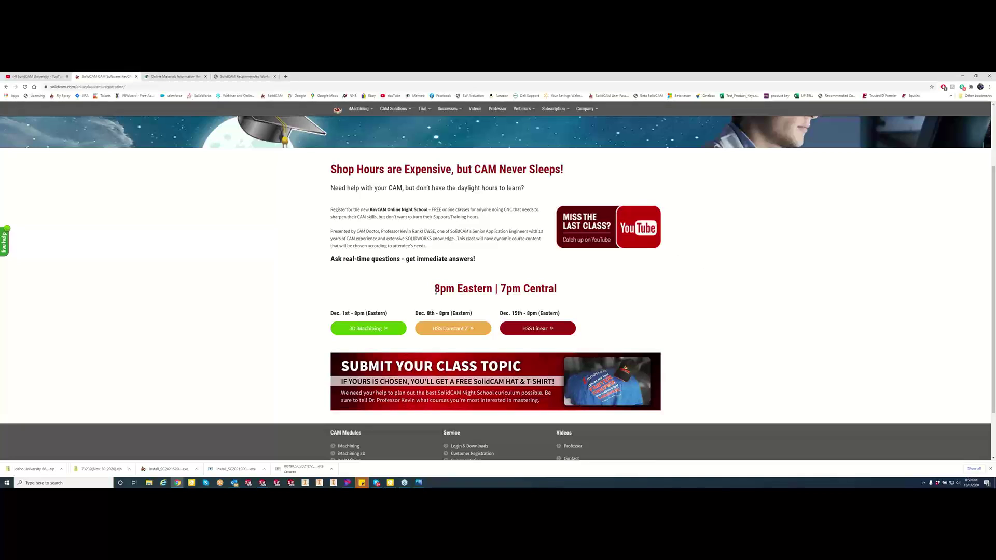
left_click_drag(435, 291, 440, 291)
left_click(52, 76)
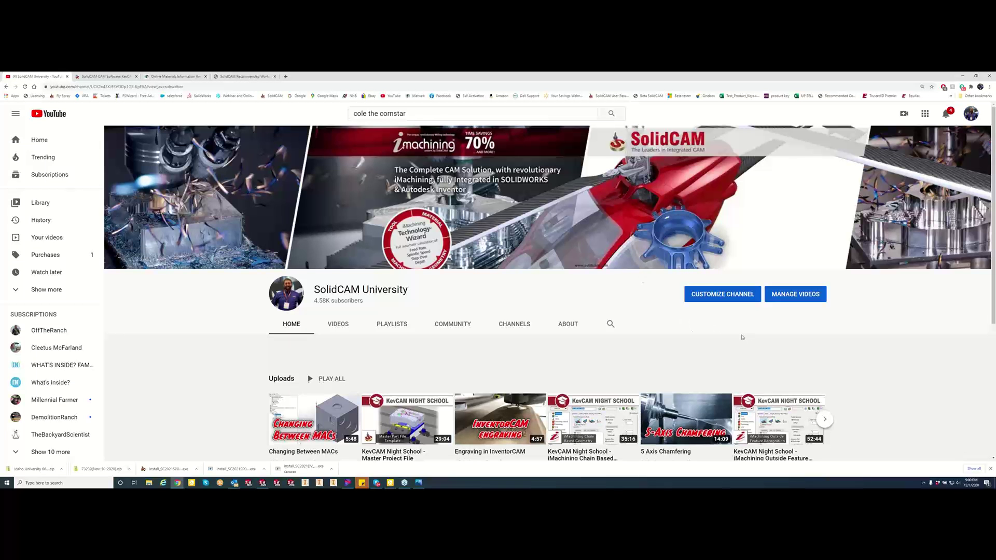
- Open the SolidCAM University channel's playlists and look through the created playlists, from What New 2020 down to Live Cutting and Mill/Turn
scroll(674, 270, "down", 1)
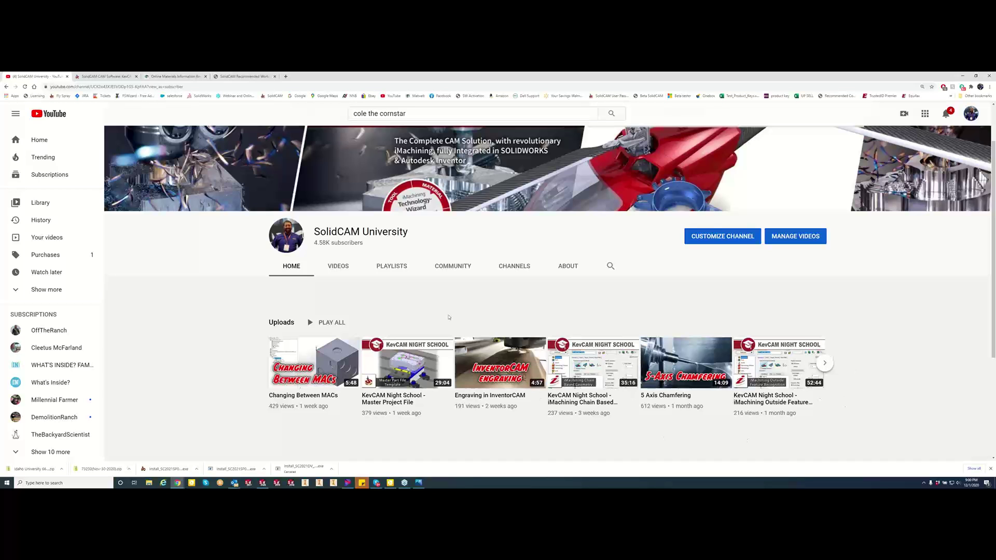
left_click(388, 266)
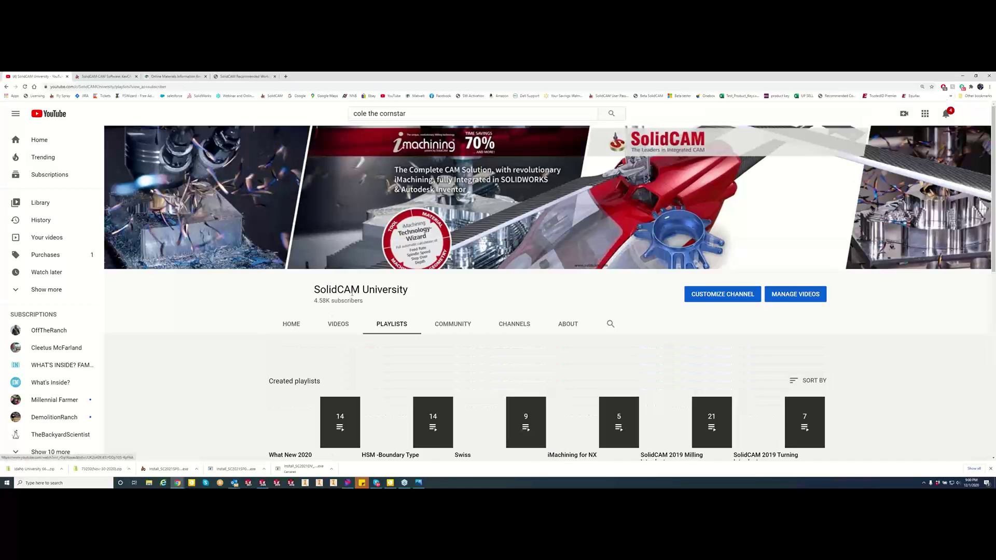
scroll(456, 312, "down", 3)
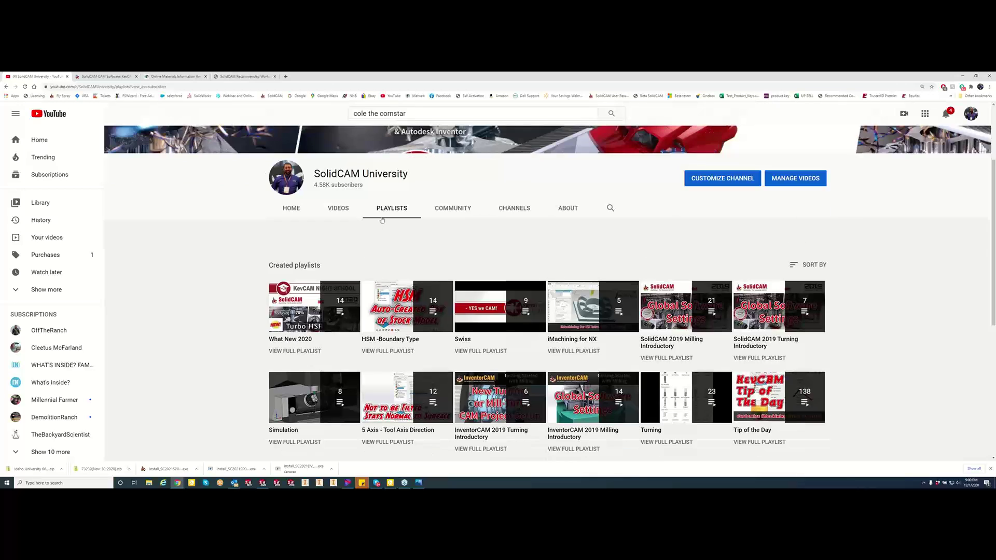
scroll(414, 260, "down", 1)
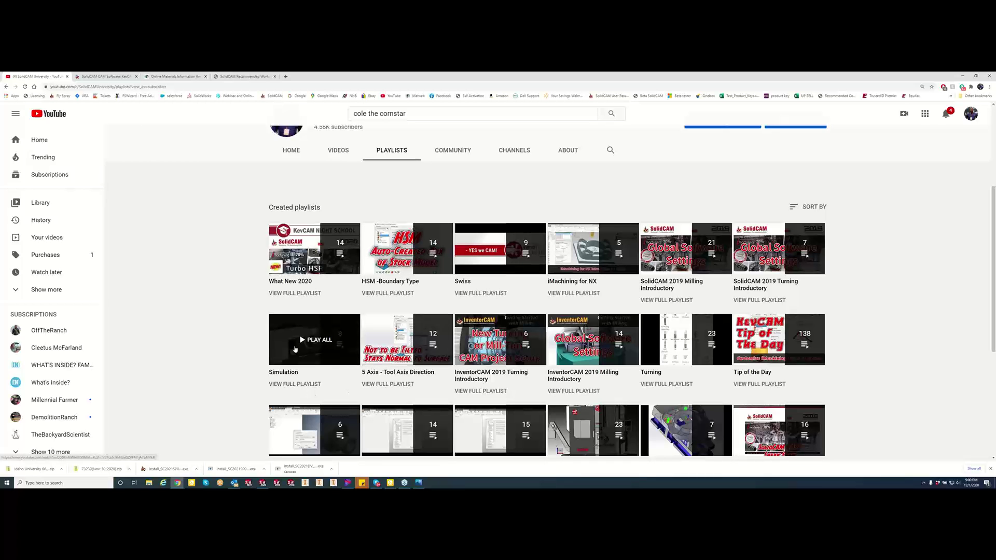
scroll(249, 349, "down", 1)
scroll(244, 345, "down", 1)
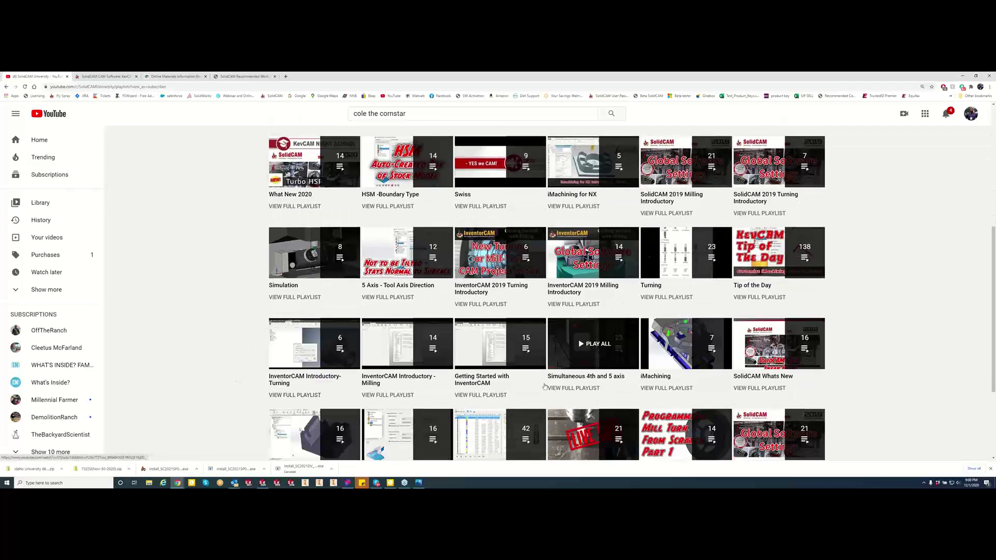
scroll(645, 355, "down", 1)
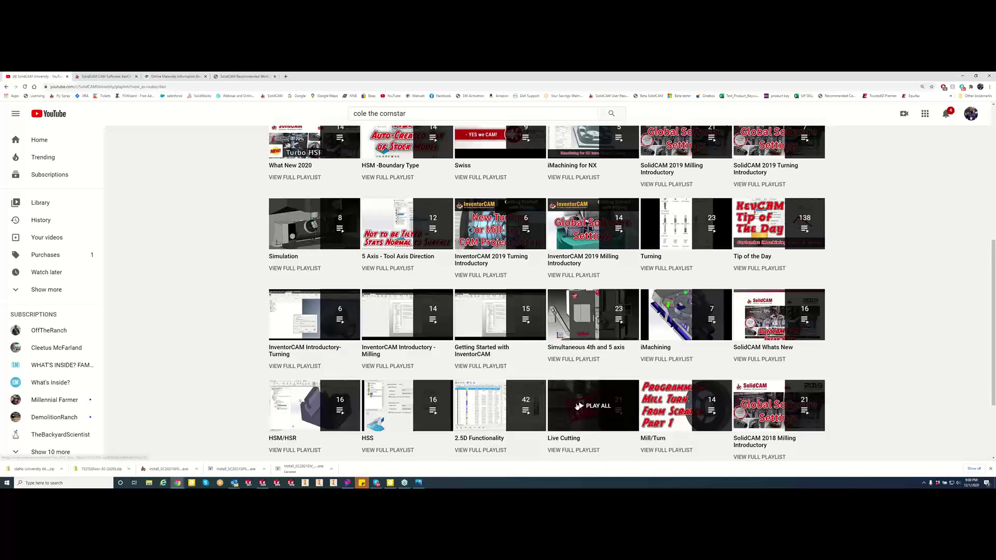
scroll(573, 384, "down", 1)
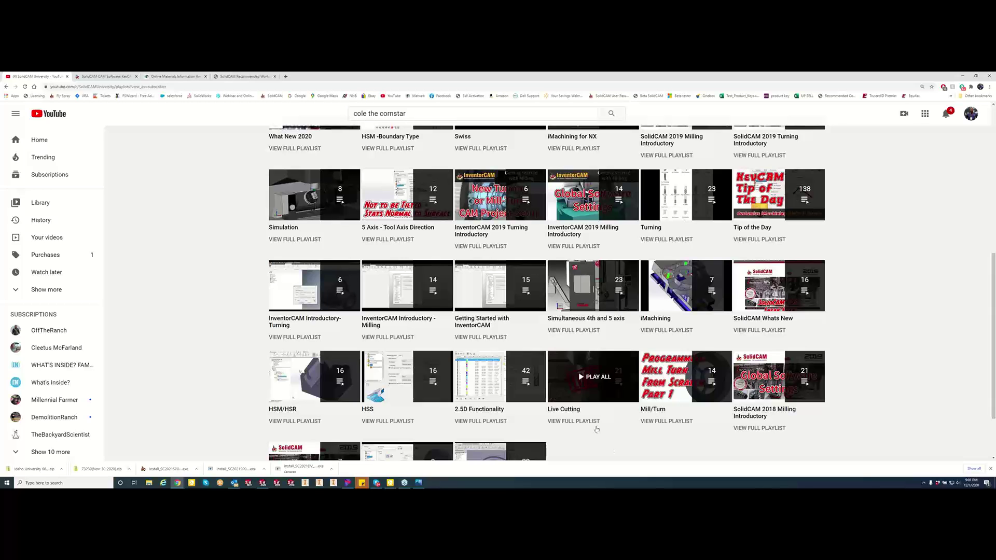
left_click(986, 108)
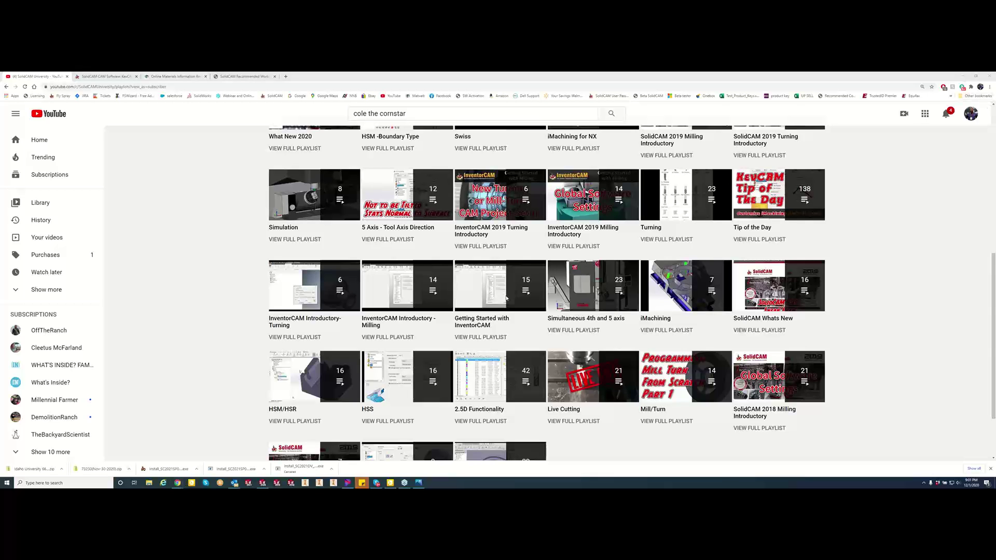